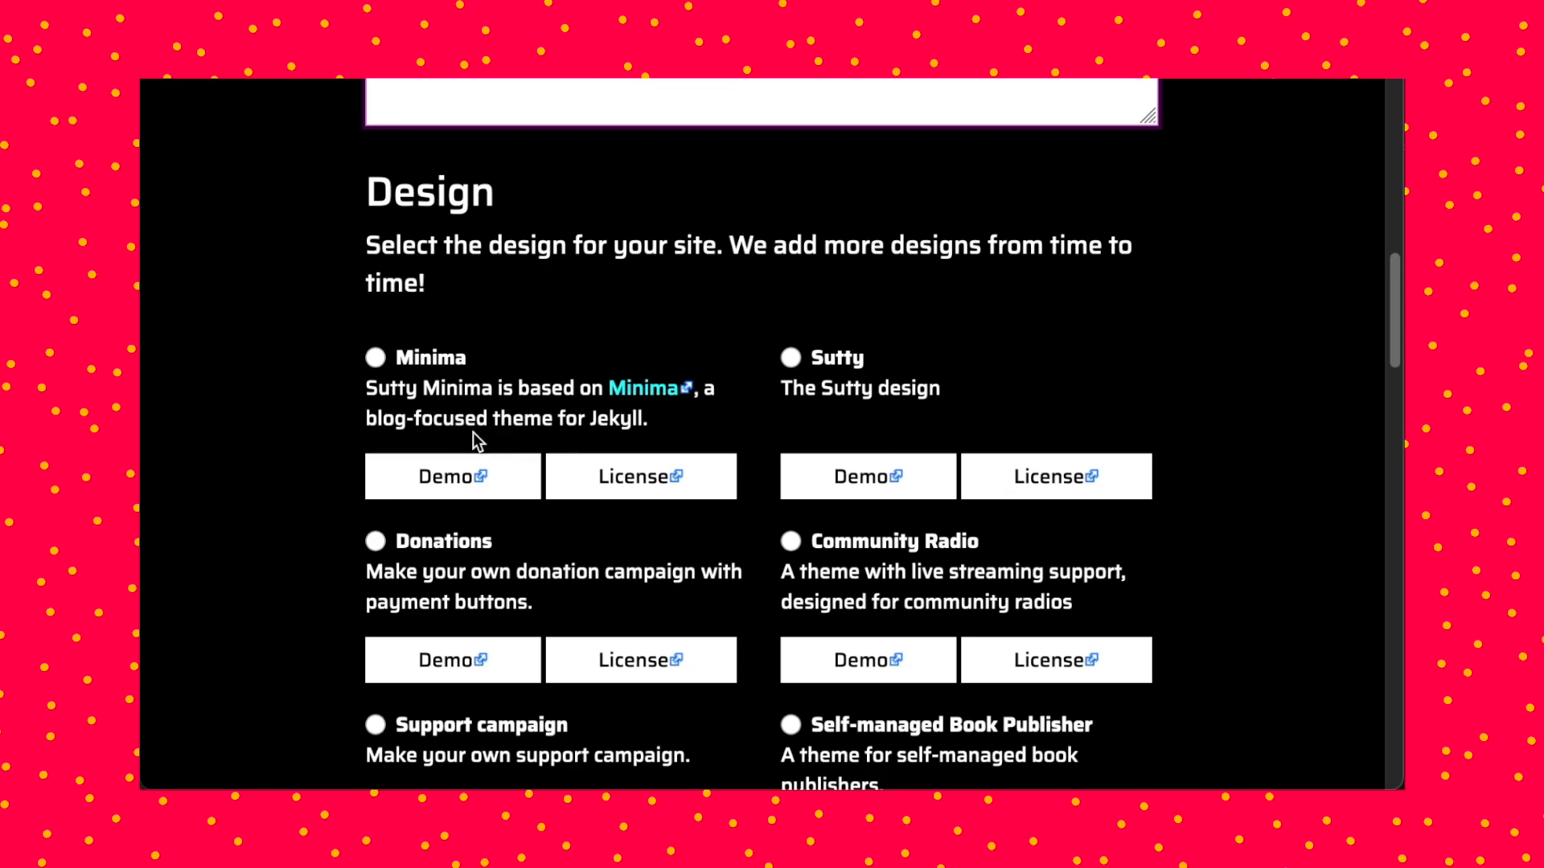
- Select the Minima design and the Peer Production License for the new site
click(375, 359)
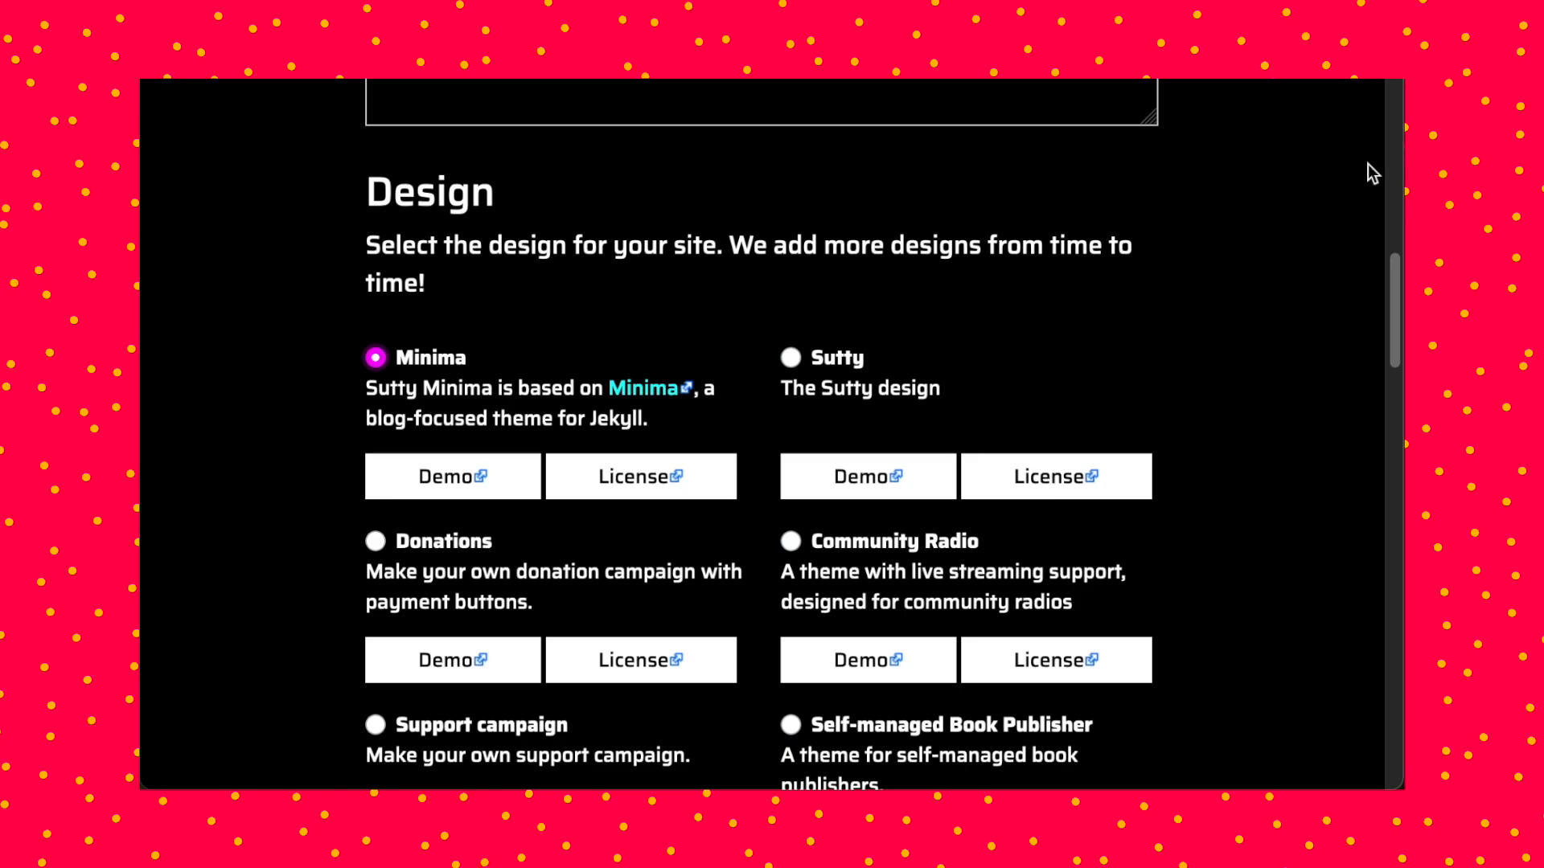
scroll(1043, 265, down, 9)
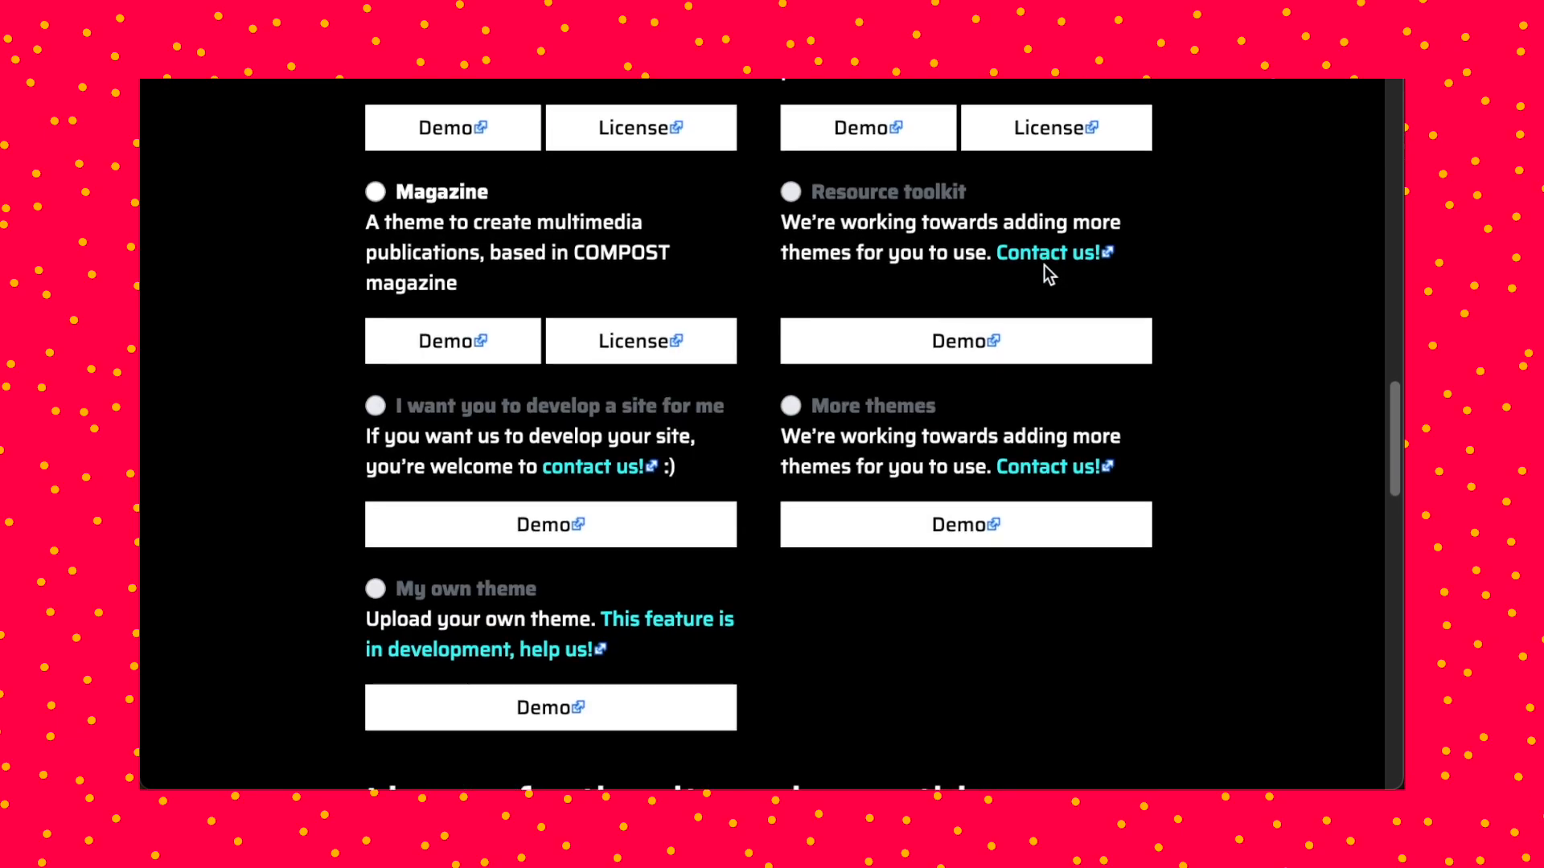
scroll(1043, 267, down, 8)
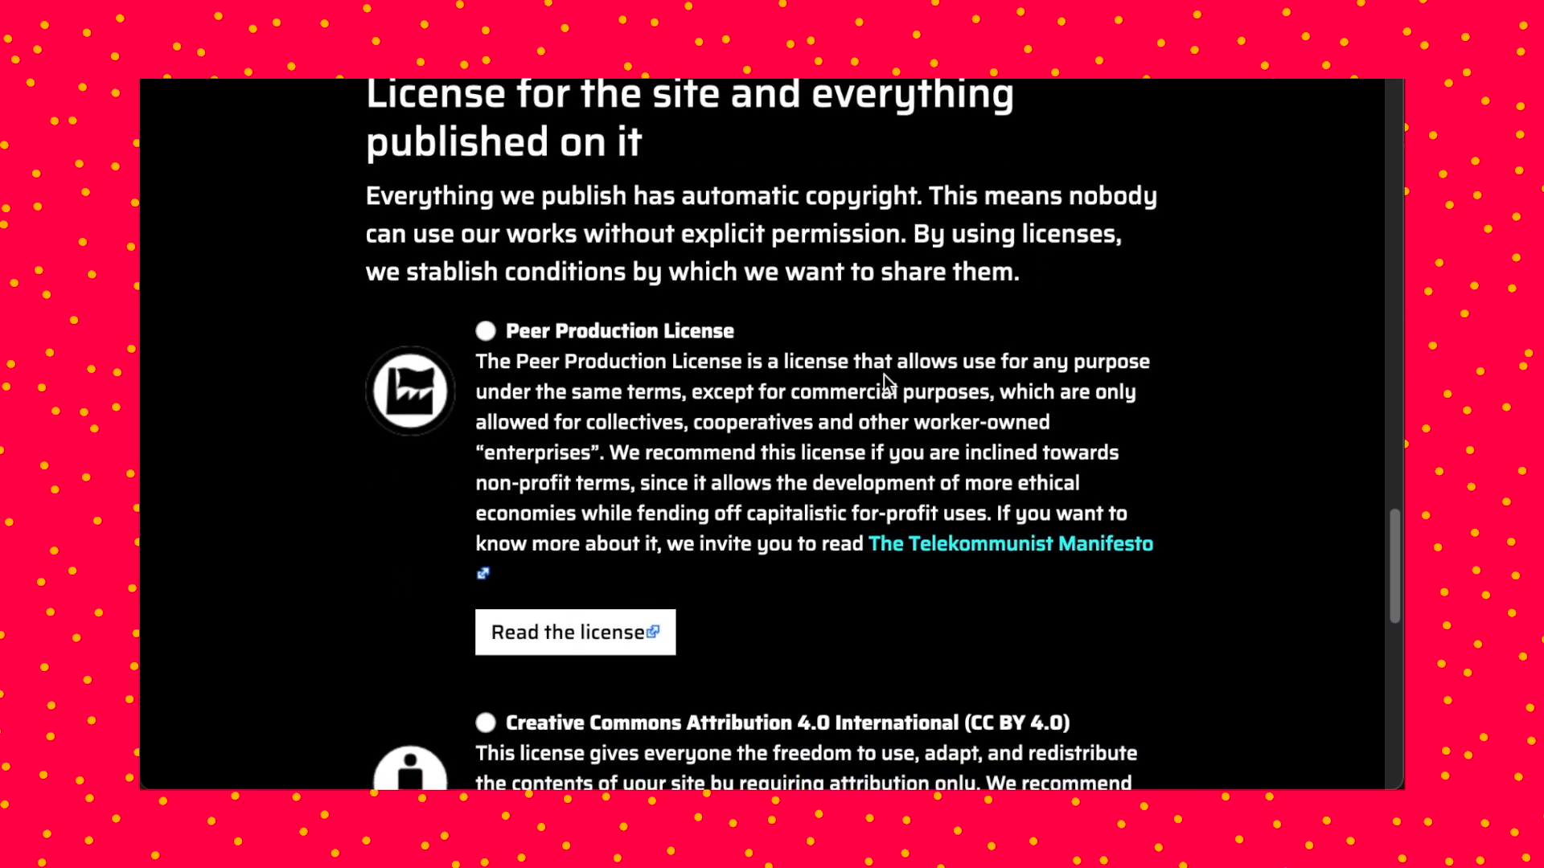
click(486, 318)
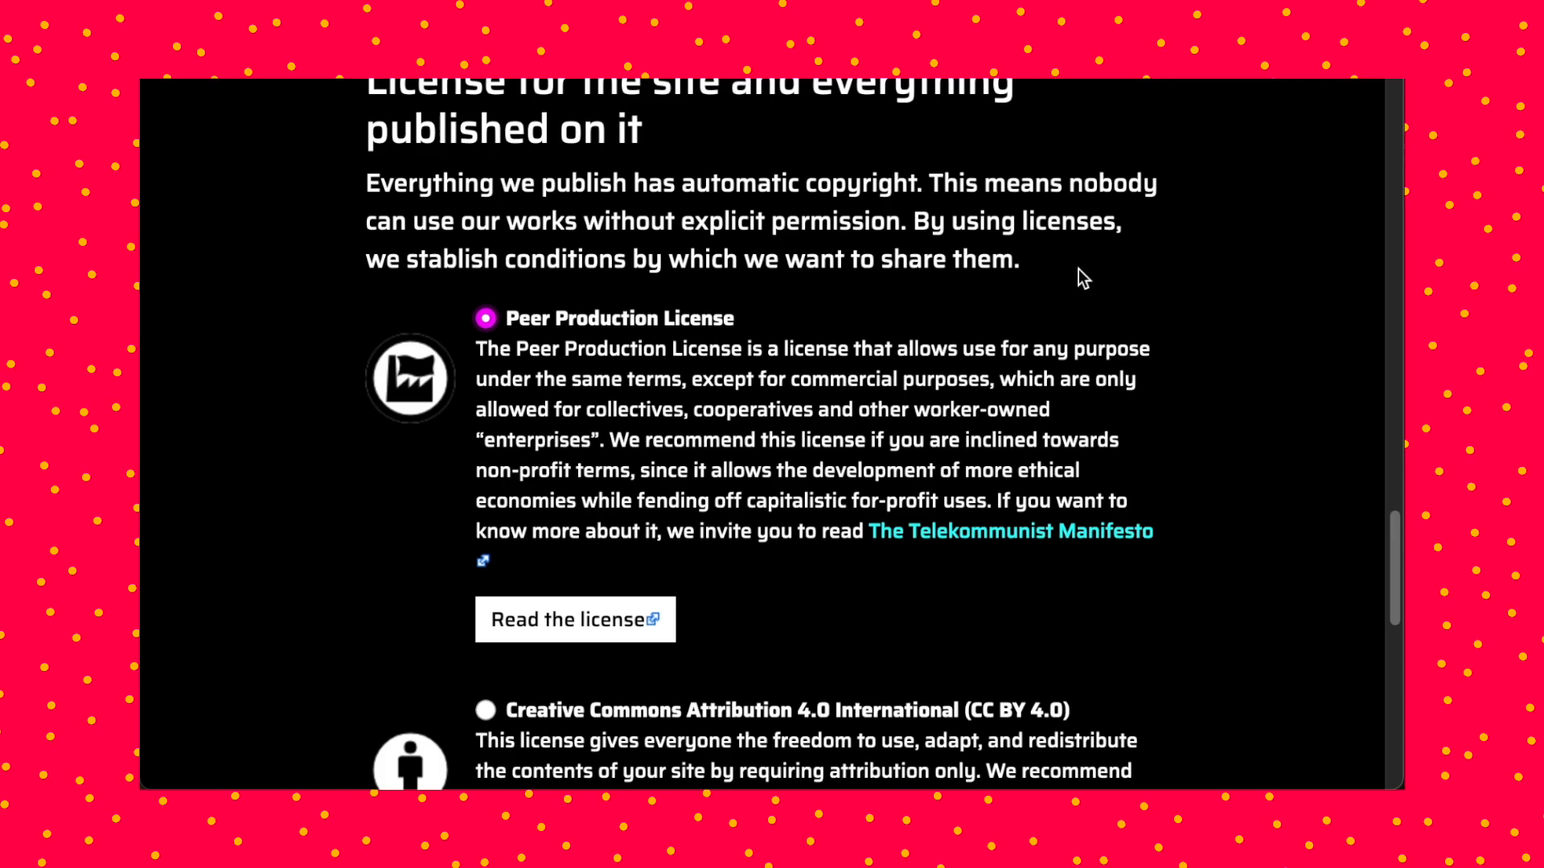
- Examine the descriptions of the available licenses and the privacy policy and code of conduct section
scroll(1078, 276, down, 1)
scroll(1082, 278, down, 4)
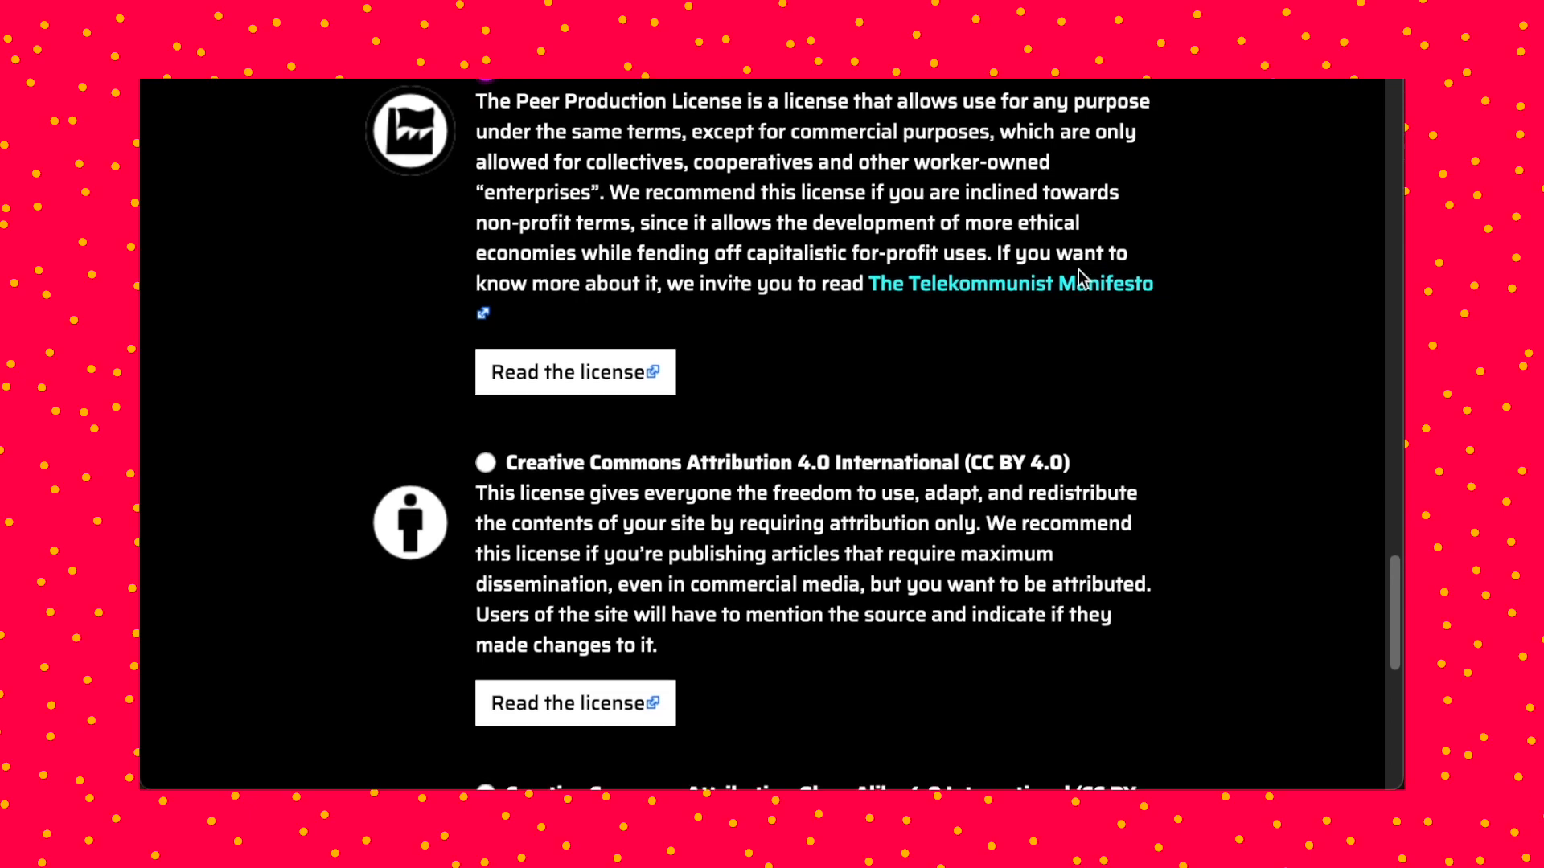
scroll(1081, 279, up, 1)
scroll(1083, 279, up, 2)
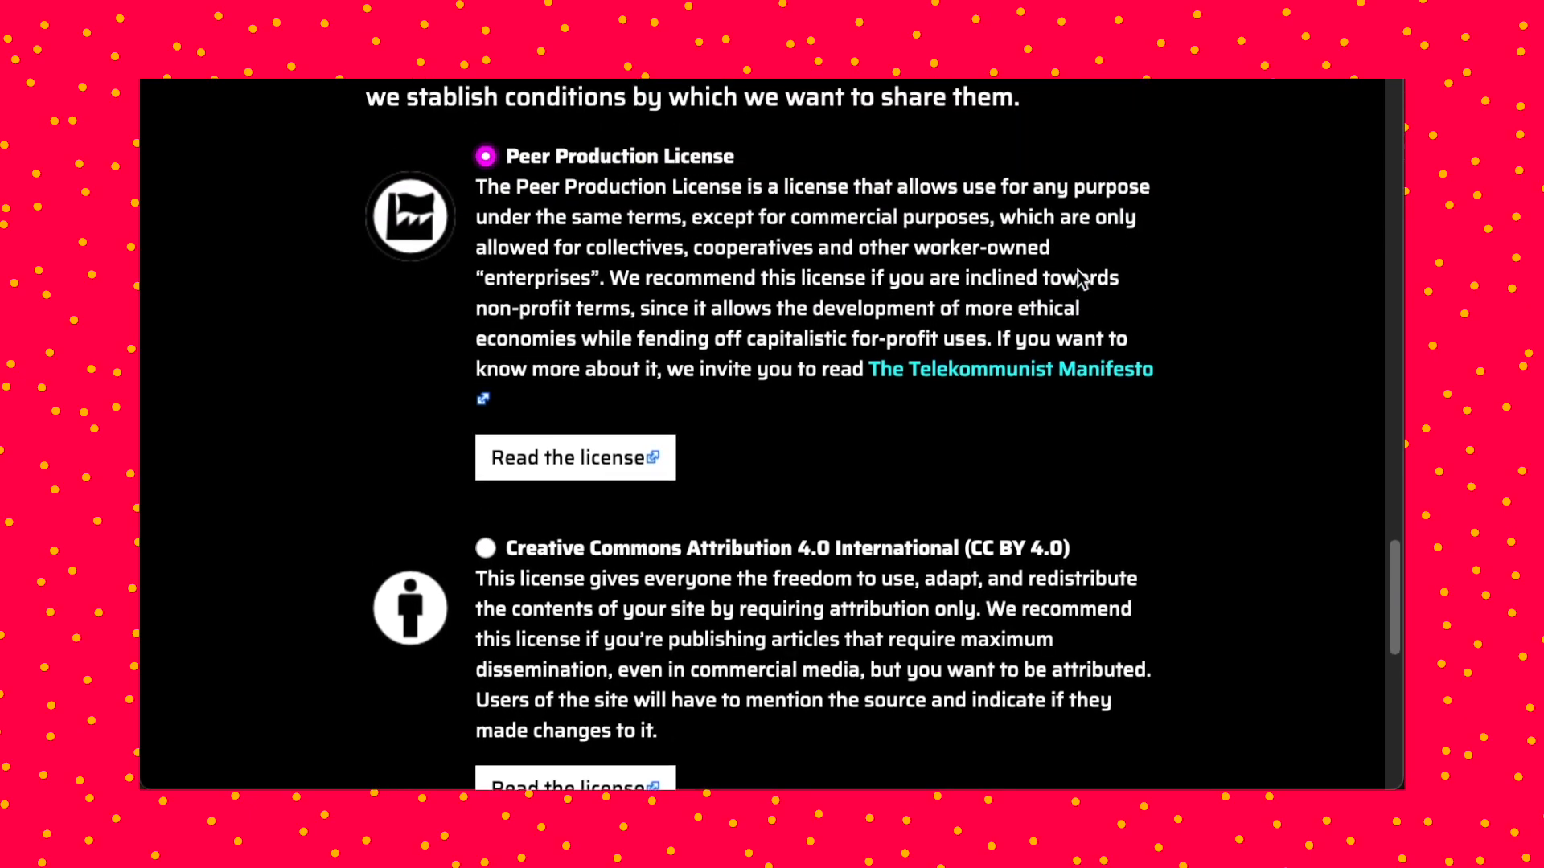
scroll(1081, 279, down, 3)
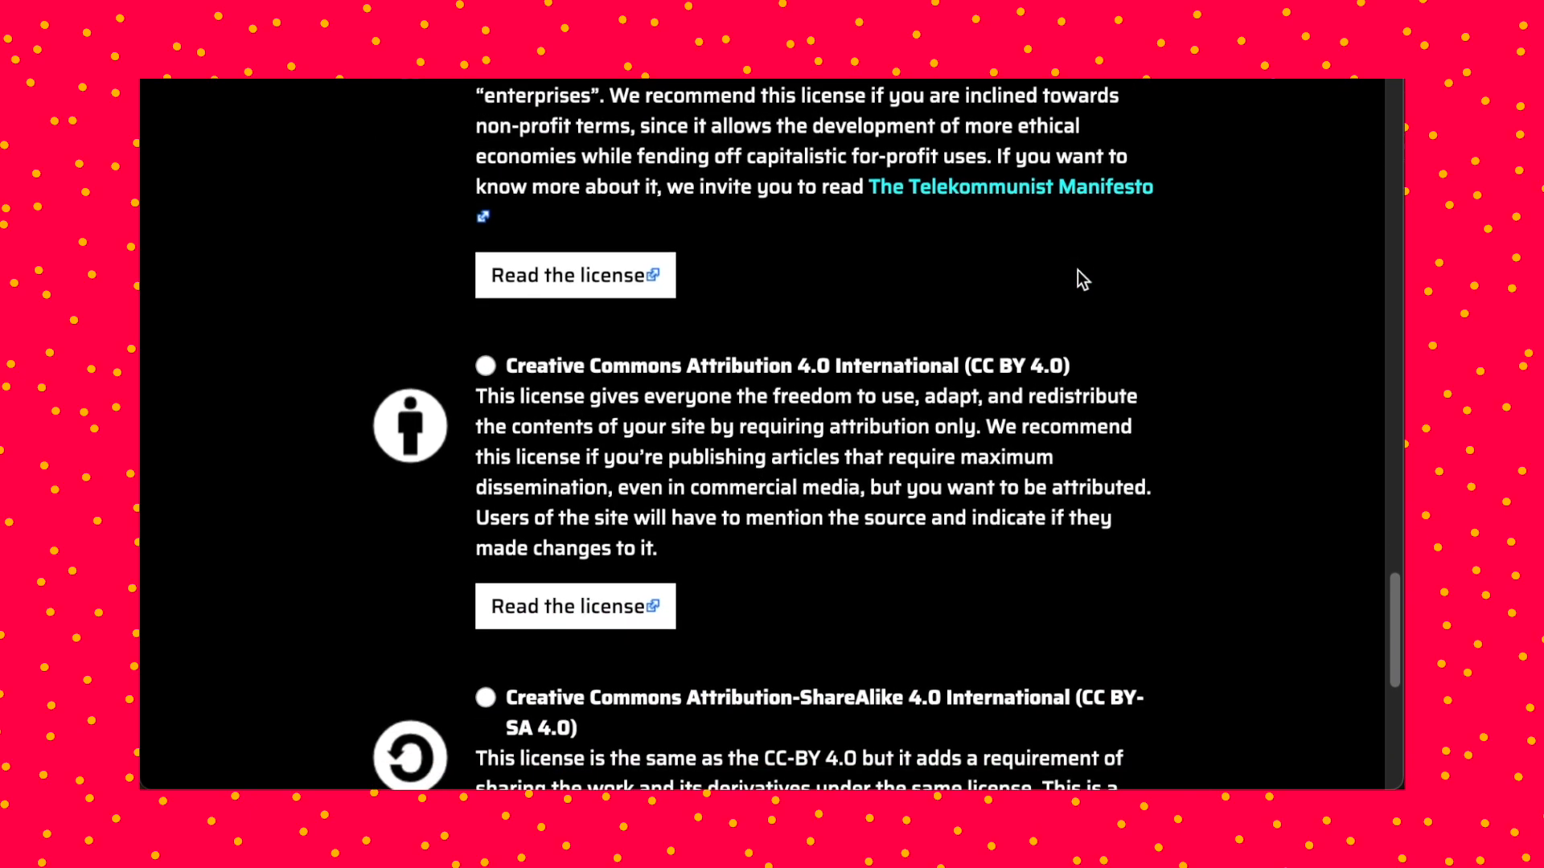
scroll(1079, 280, down, 2)
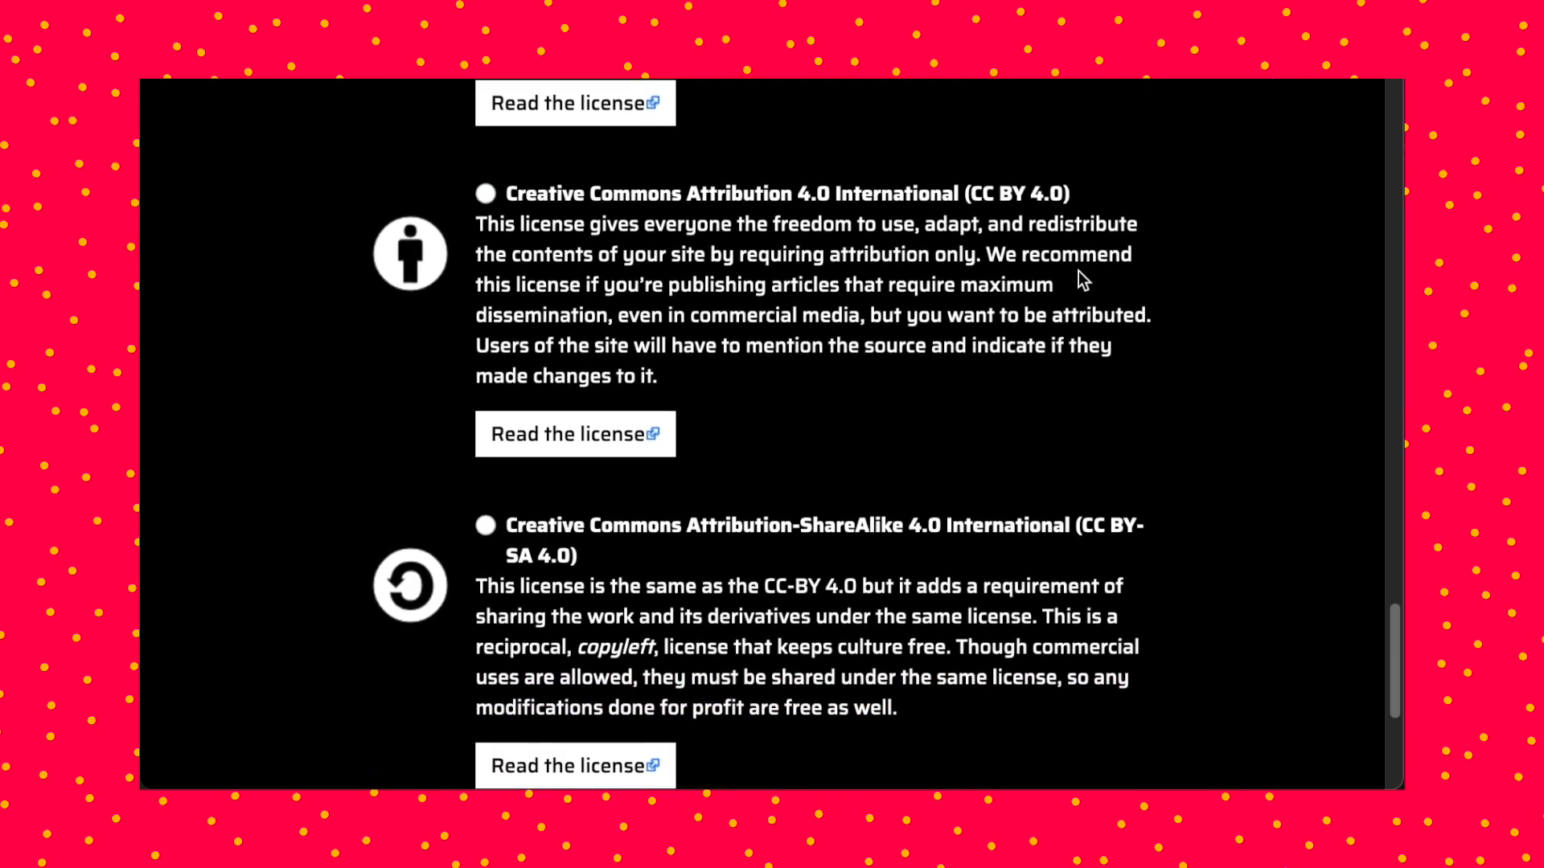
scroll(1078, 272, down, 1)
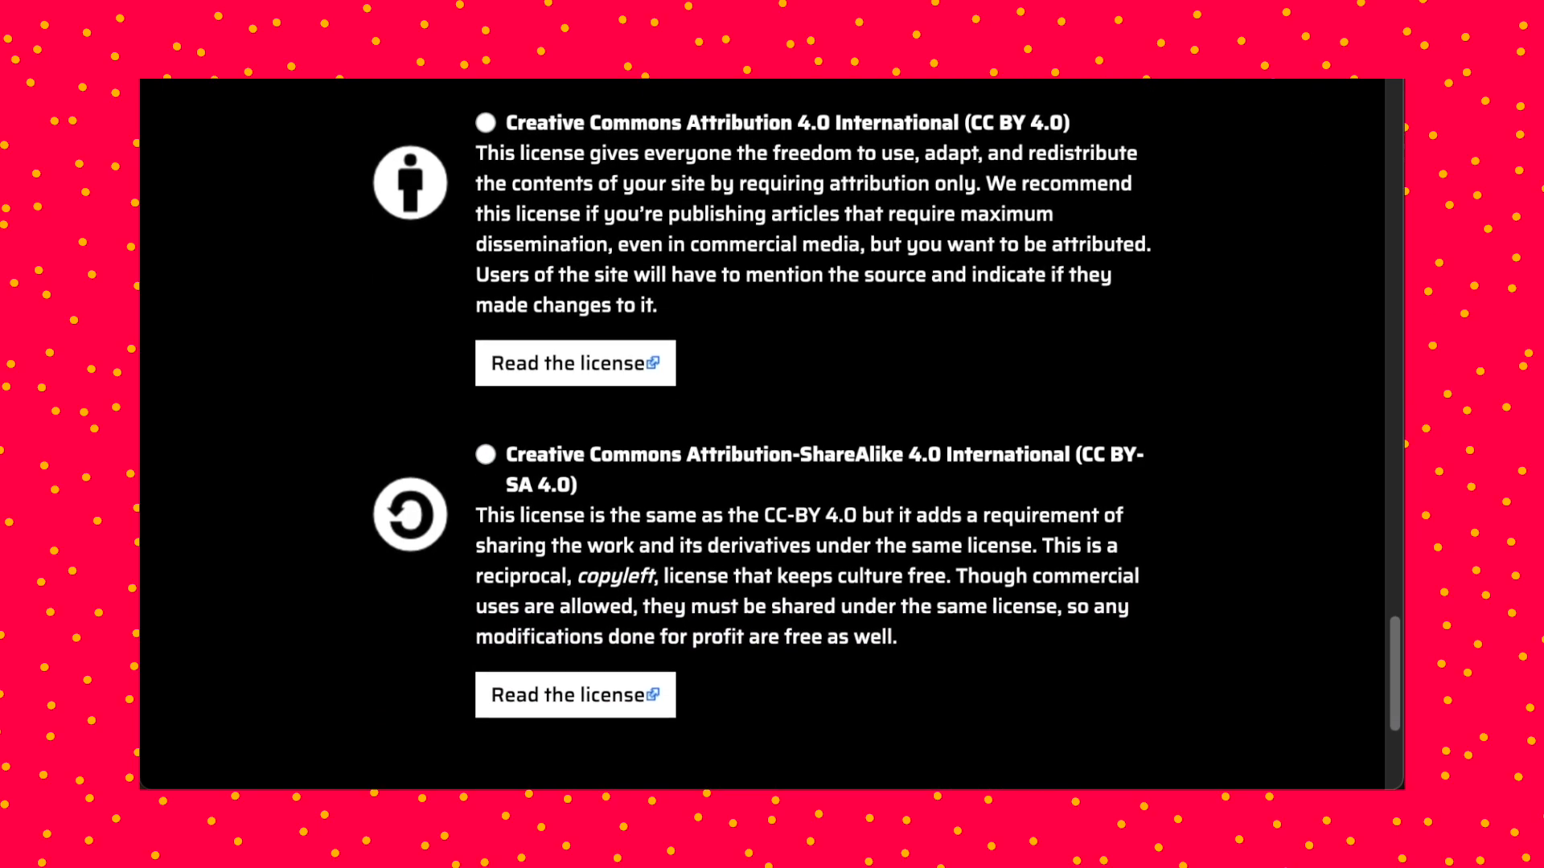
scroll(1168, 220, down, 4)
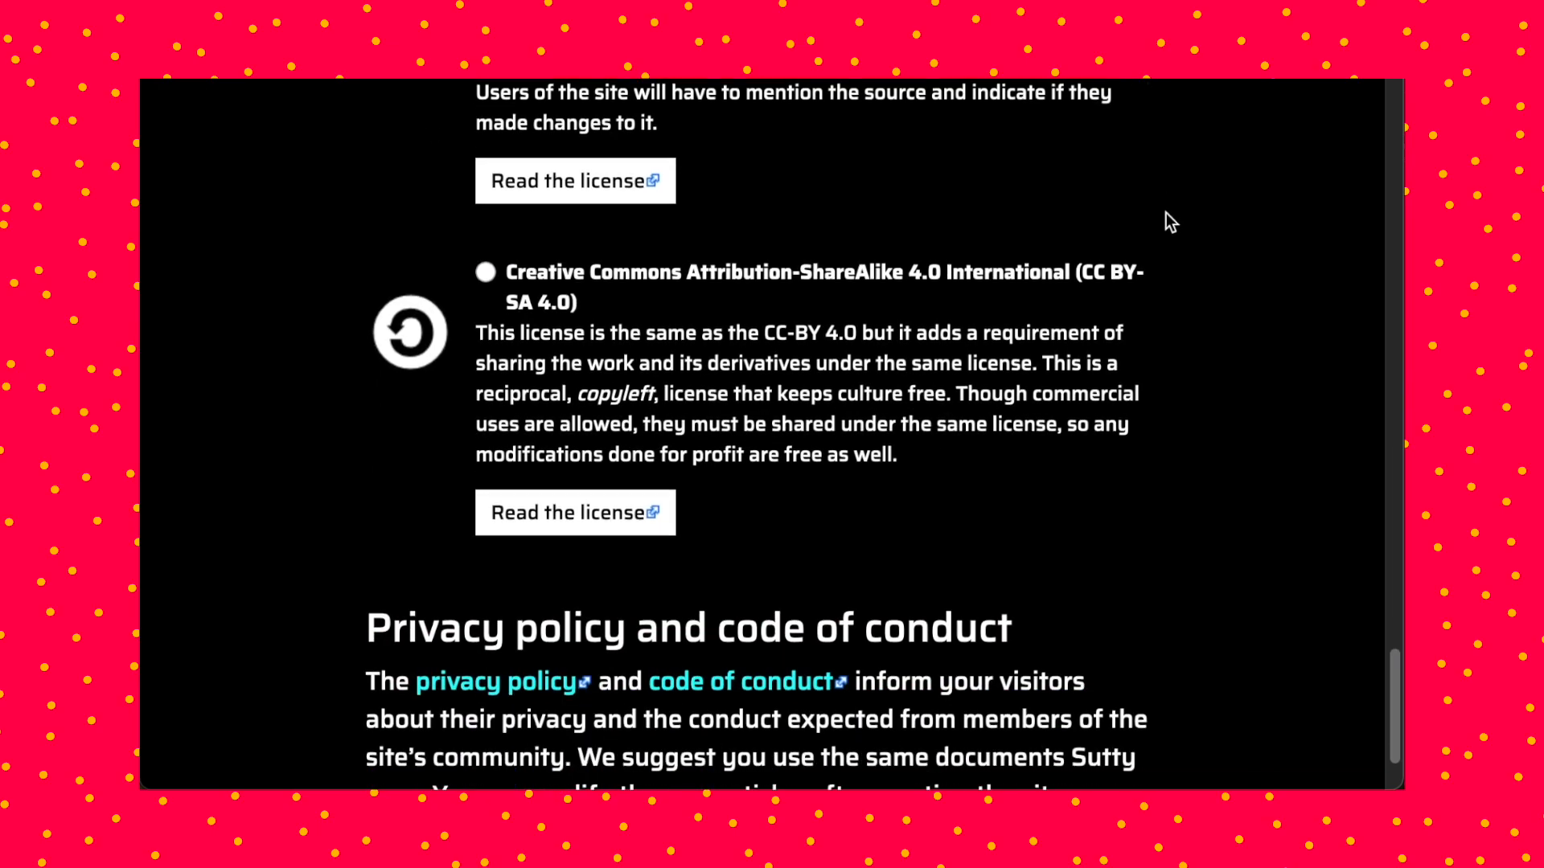
scroll(1169, 222, up, 10)
scroll(1169, 222, up, 4)
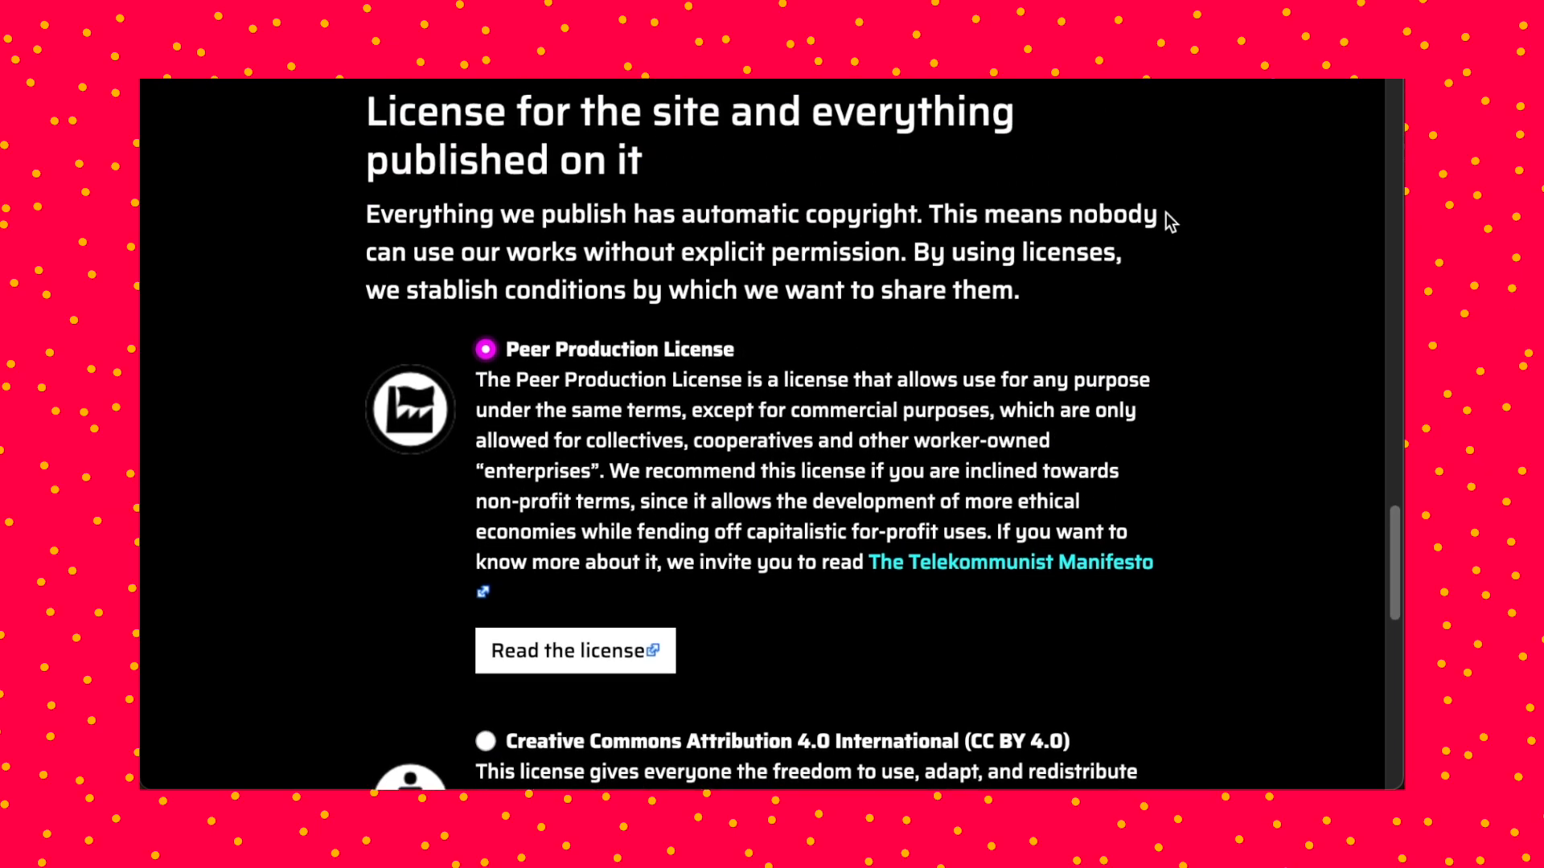
scroll(1170, 222, down, 7)
scroll(1170, 222, down, 4)
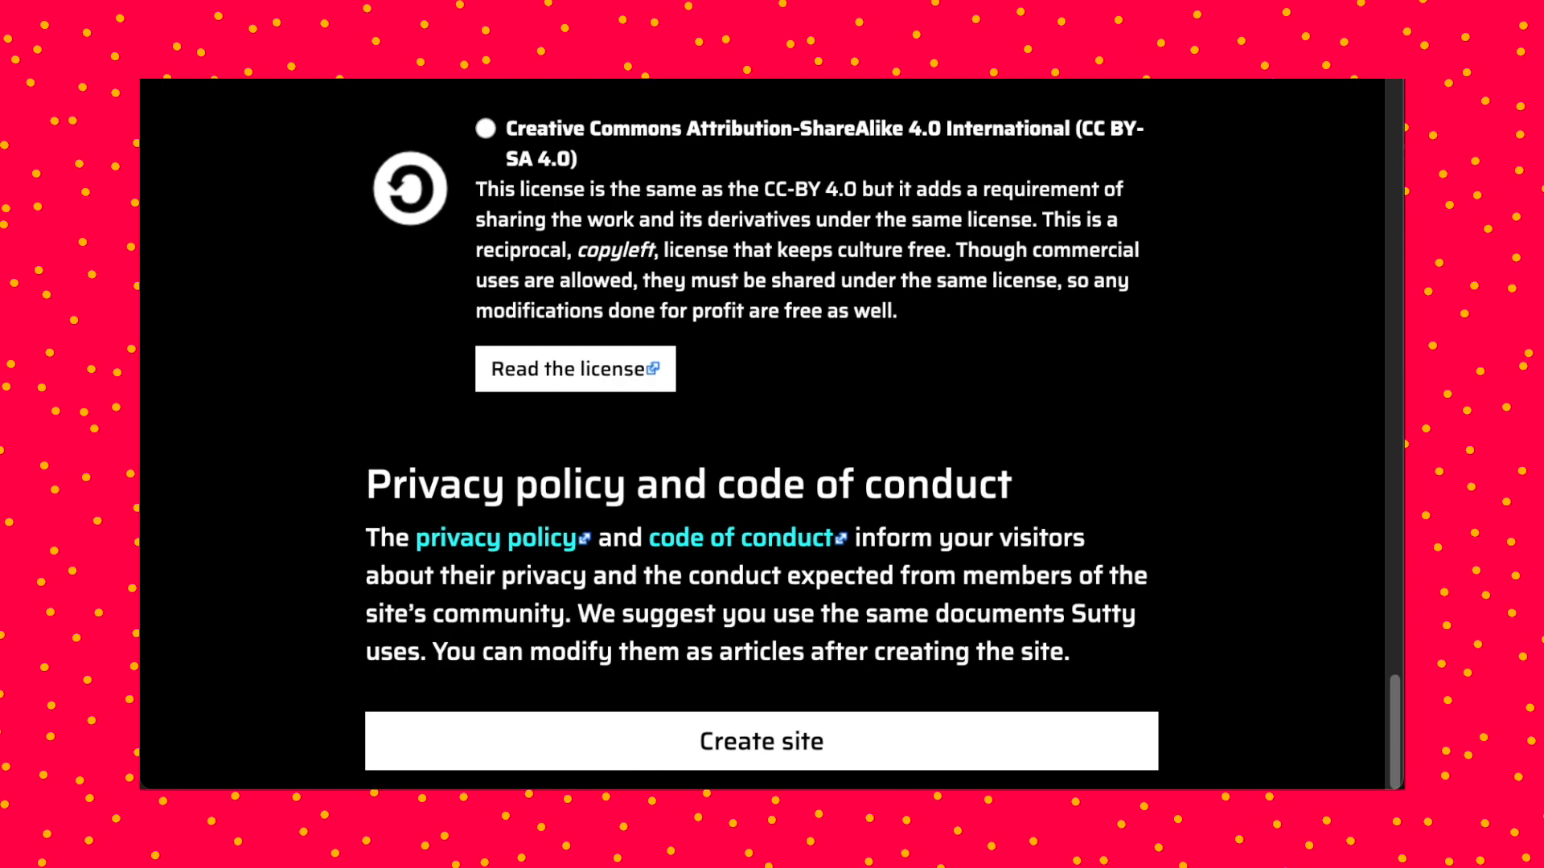
scroll(989, 285, up, 10)
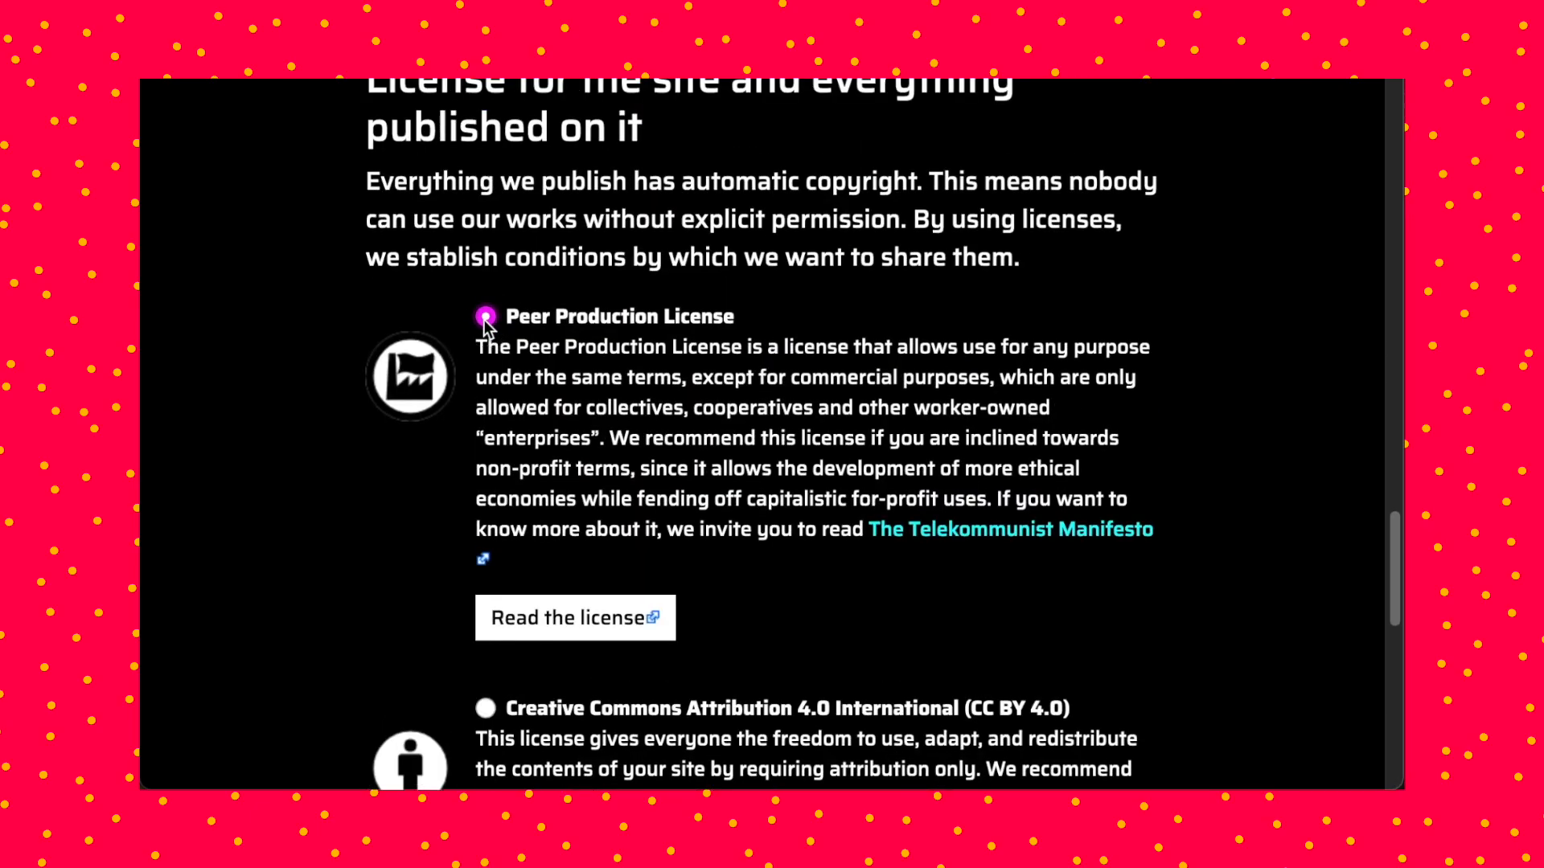
- Create the site with the chosen design and license
scroll(756, 283, down, 3)
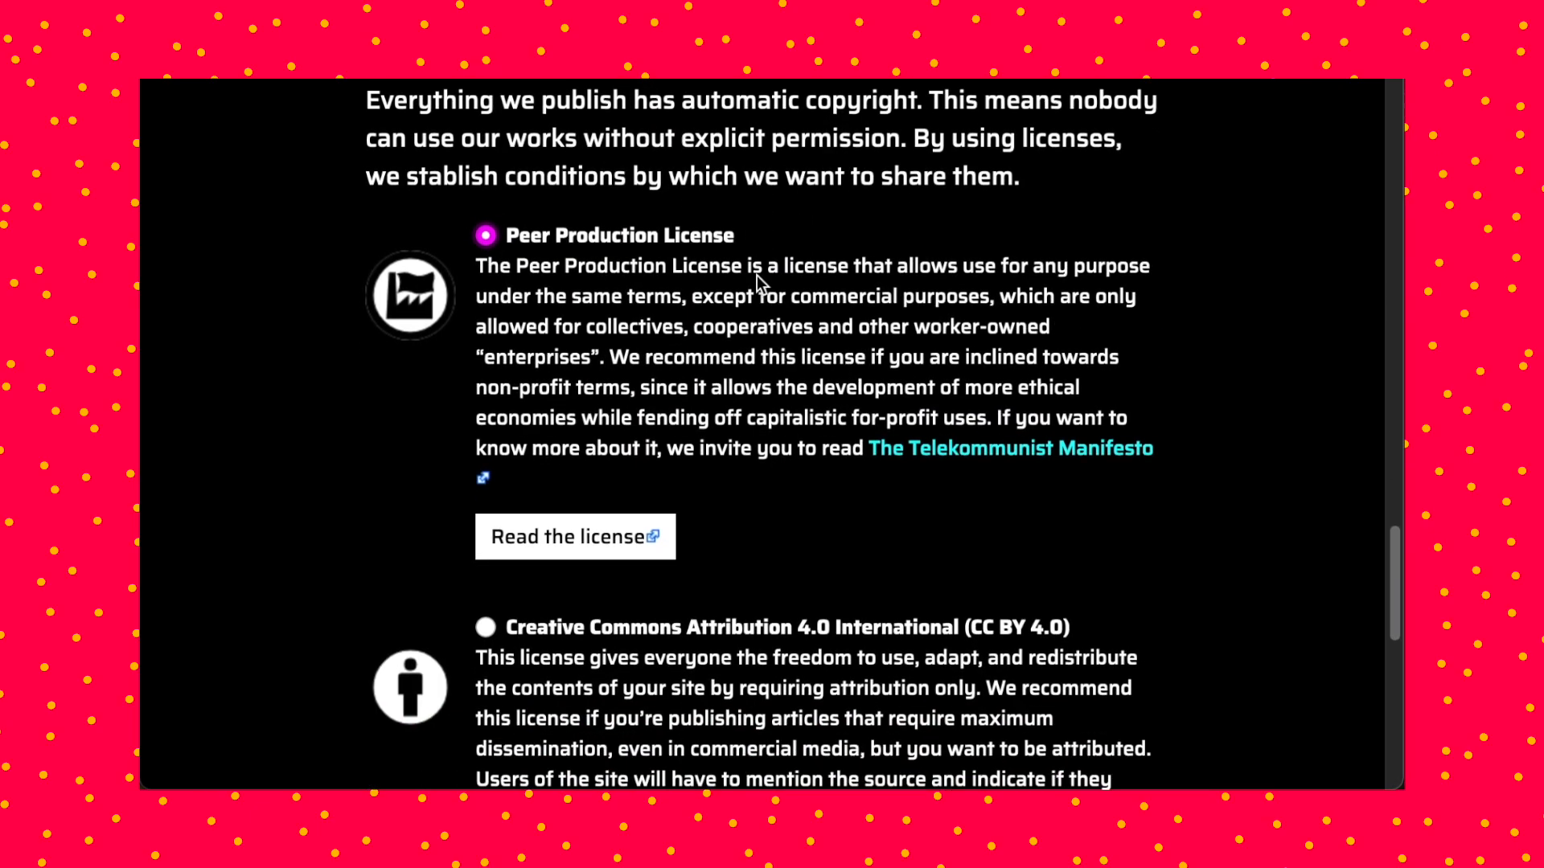
scroll(759, 283, down, 8)
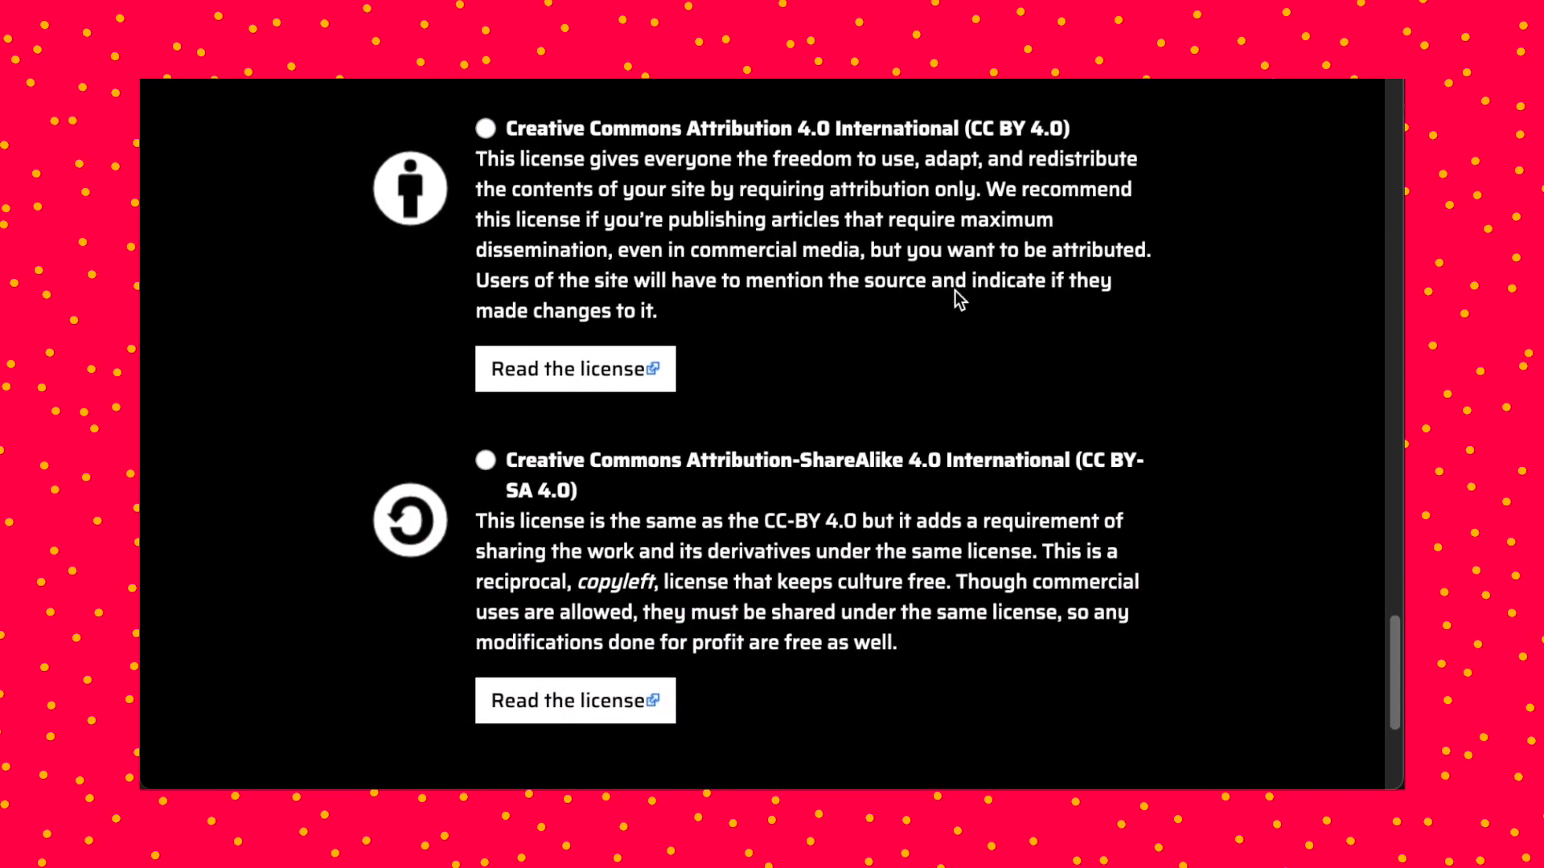
scroll(956, 310, down, 1)
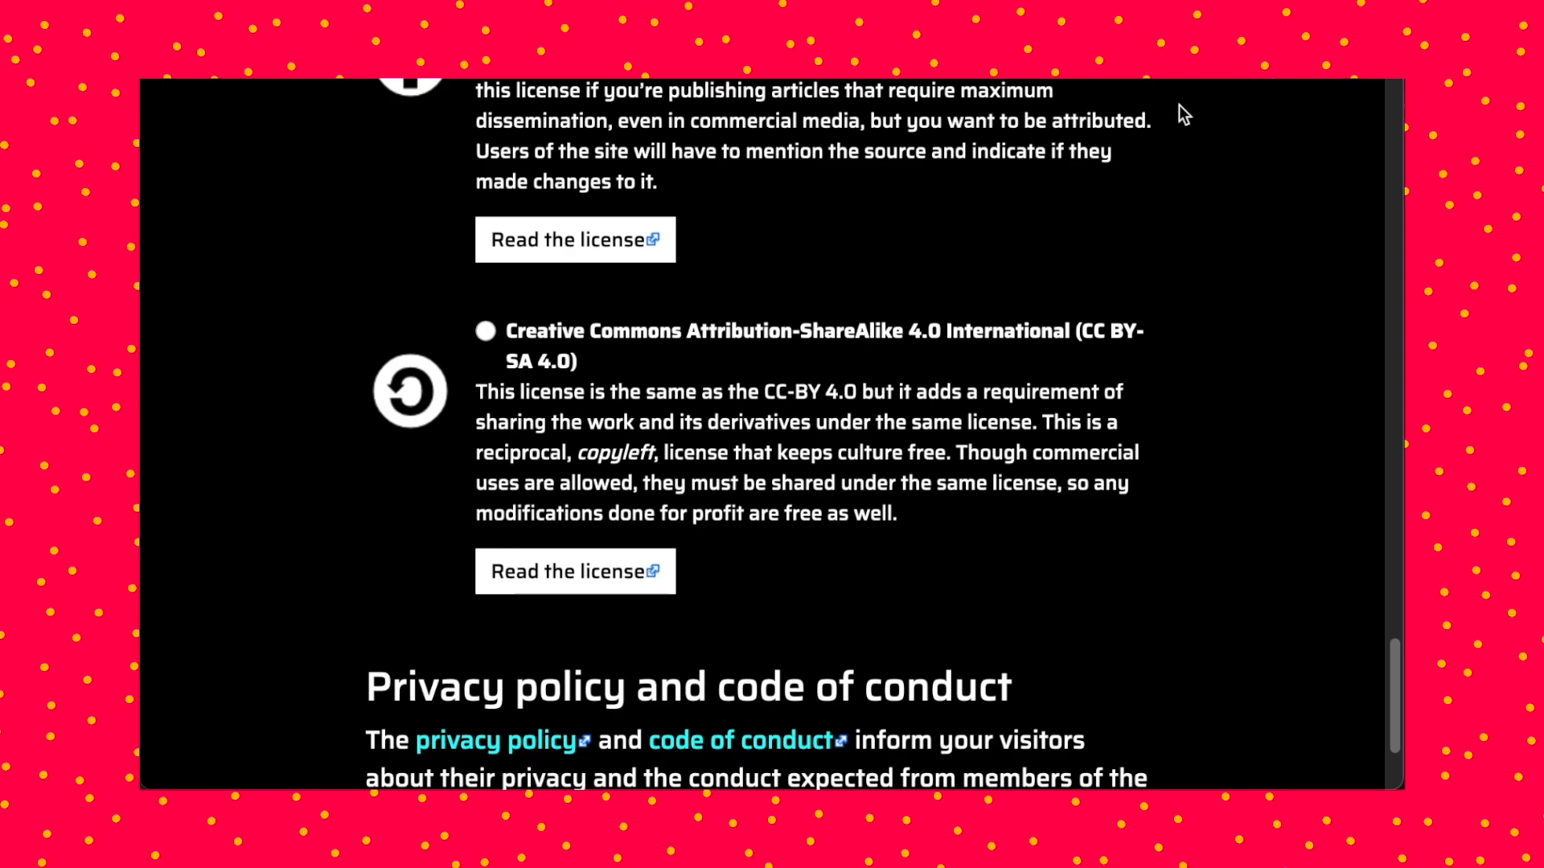
scroll(1100, 238, down, 1)
scroll(1100, 238, down, 1)
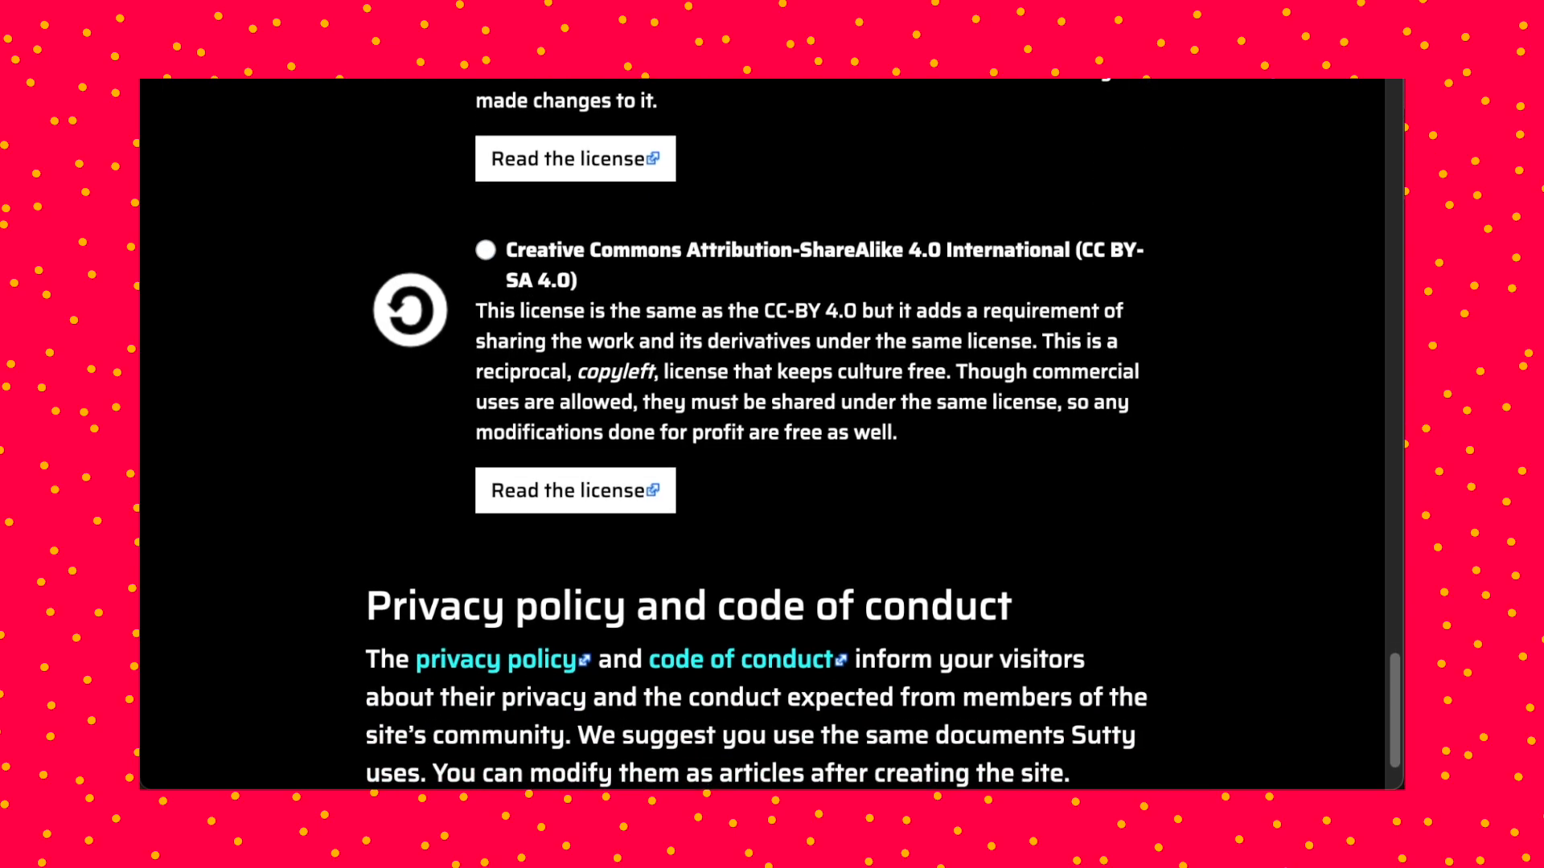
scroll(1028, 348, down, 3)
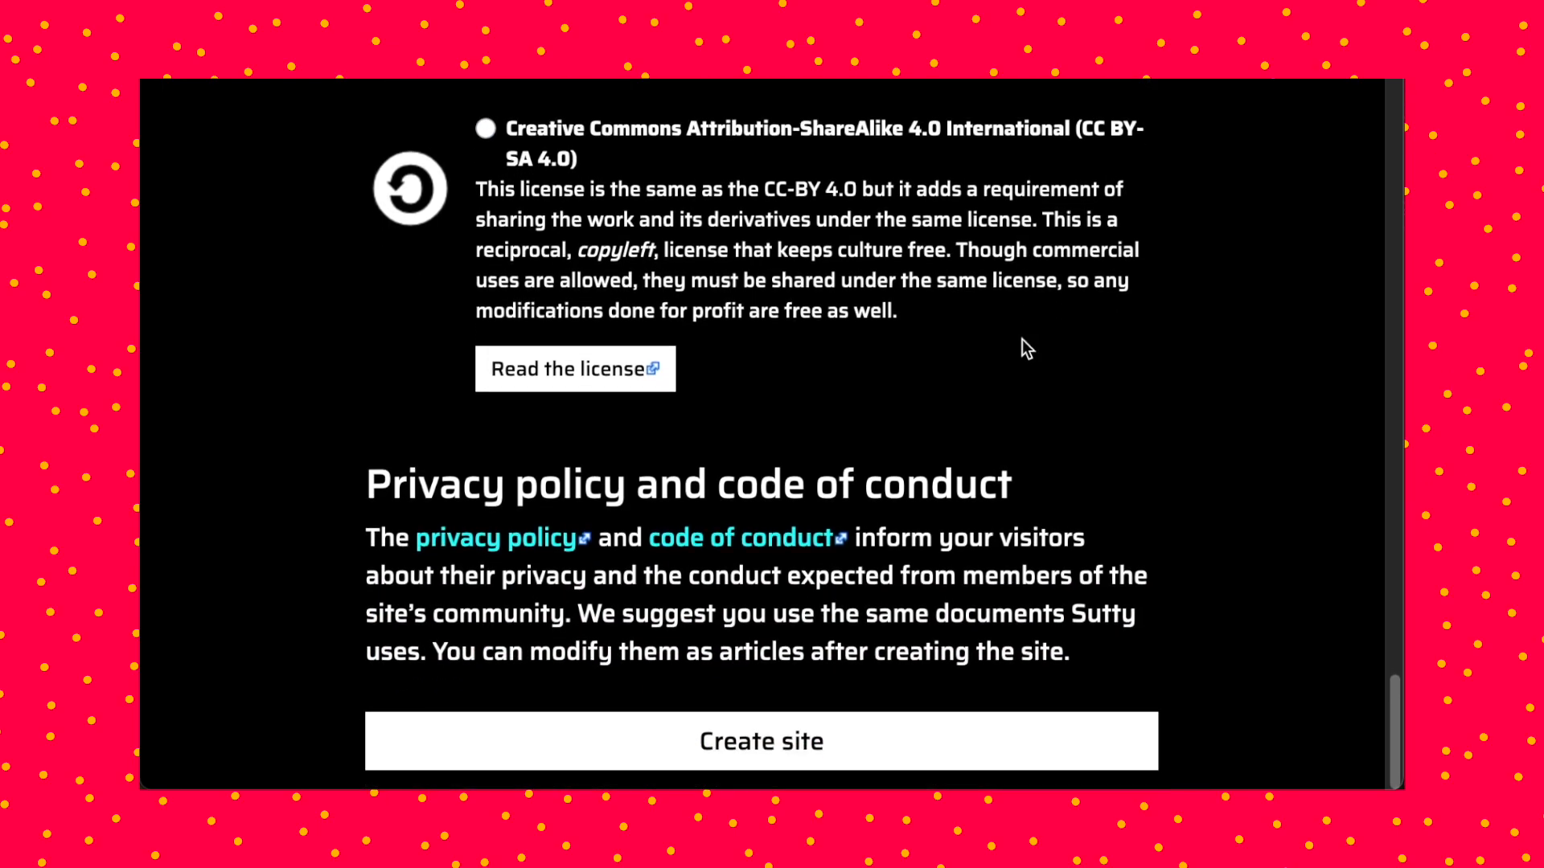
click(727, 740)
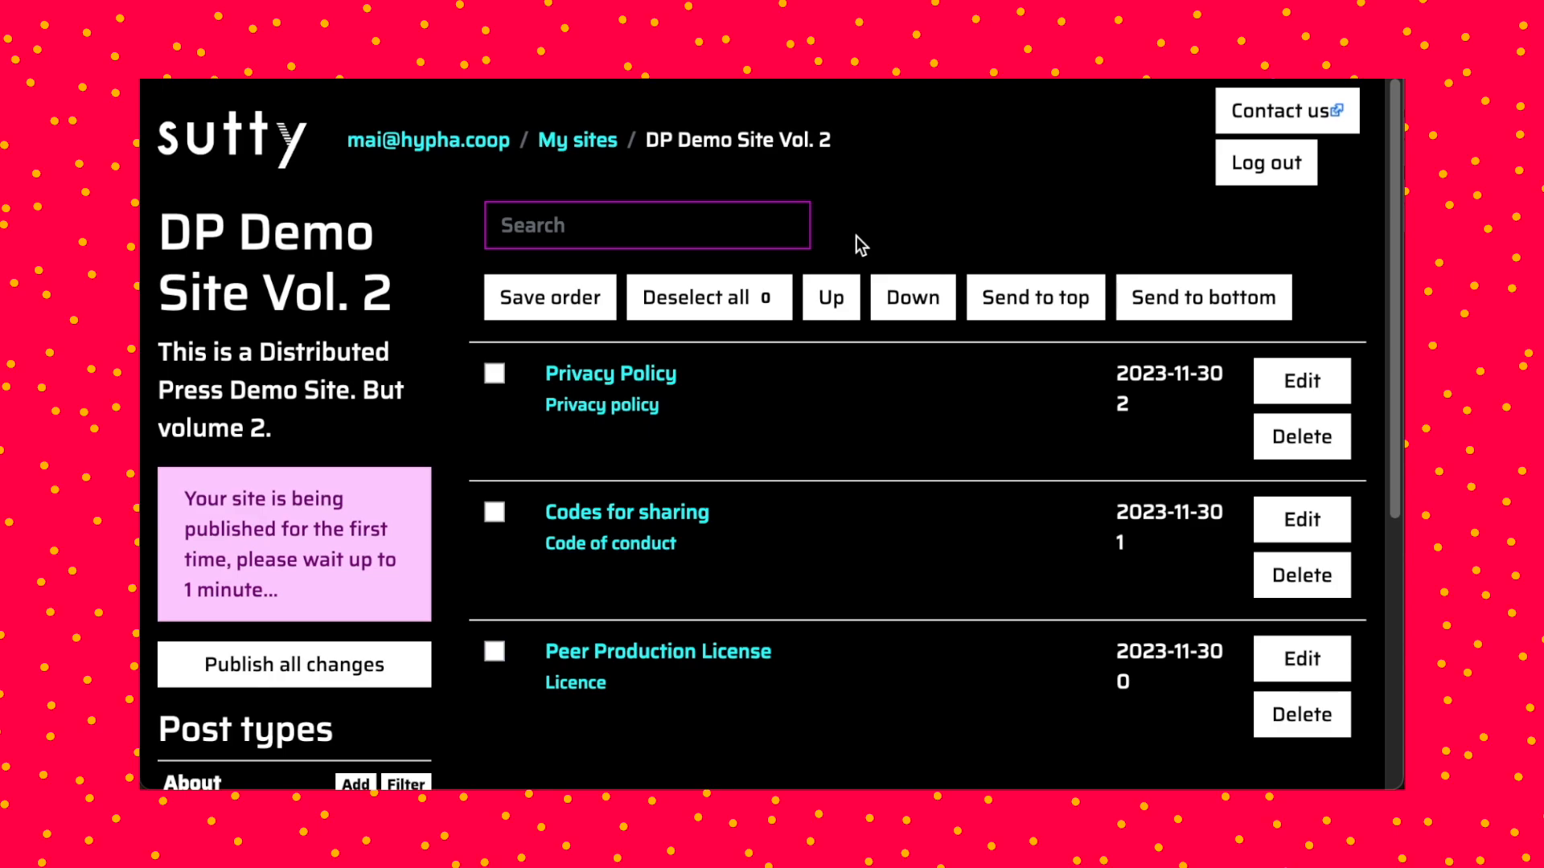
- Publish all changes of the DP Demo Site Vol. 2 site
scroll(856, 237, down, 1)
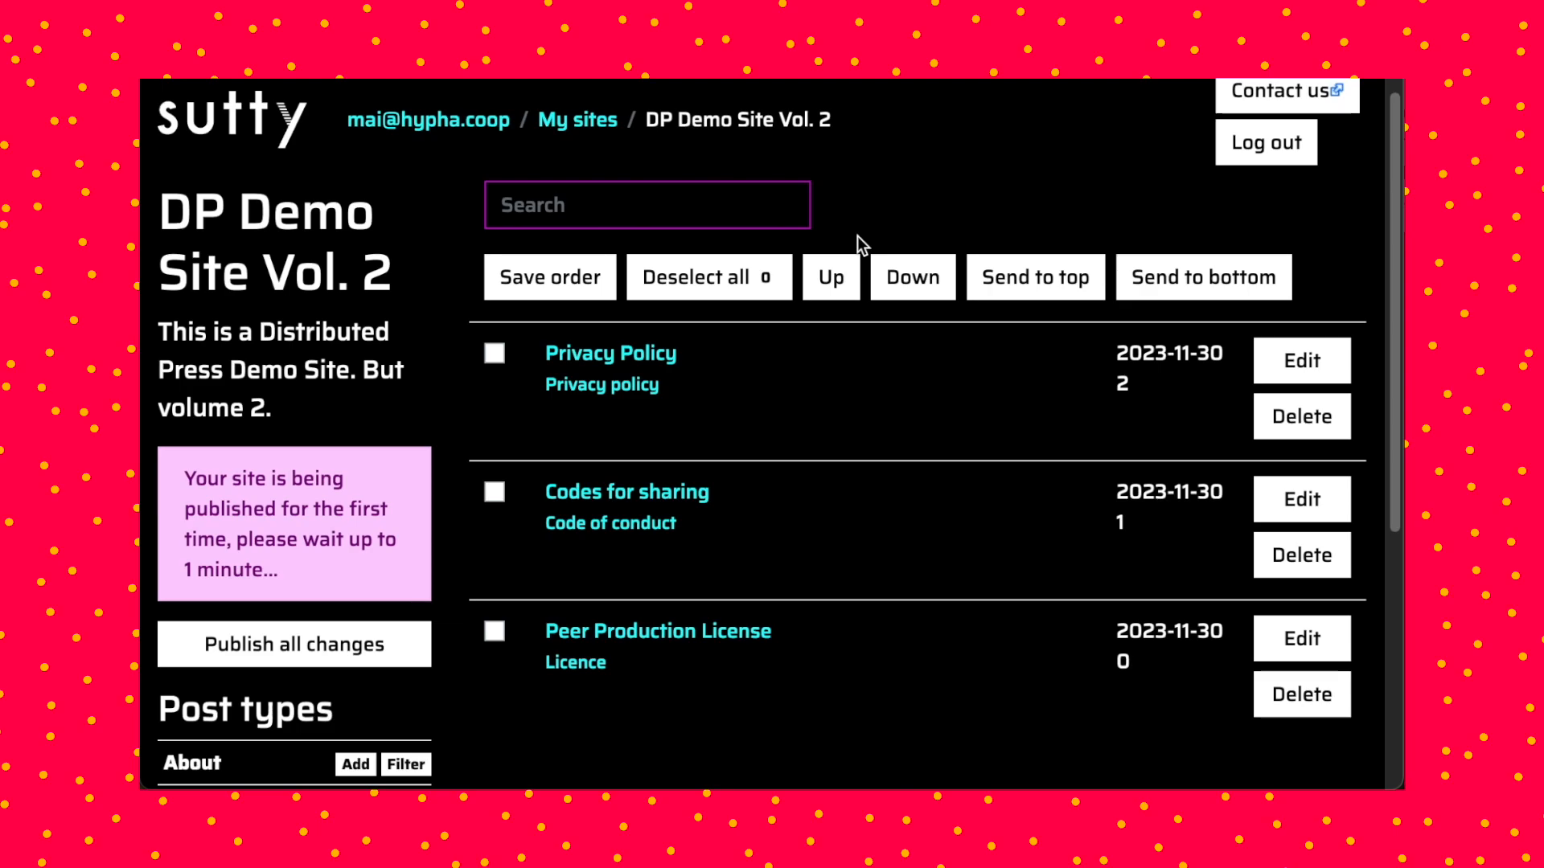
scroll(857, 234, down, 1)
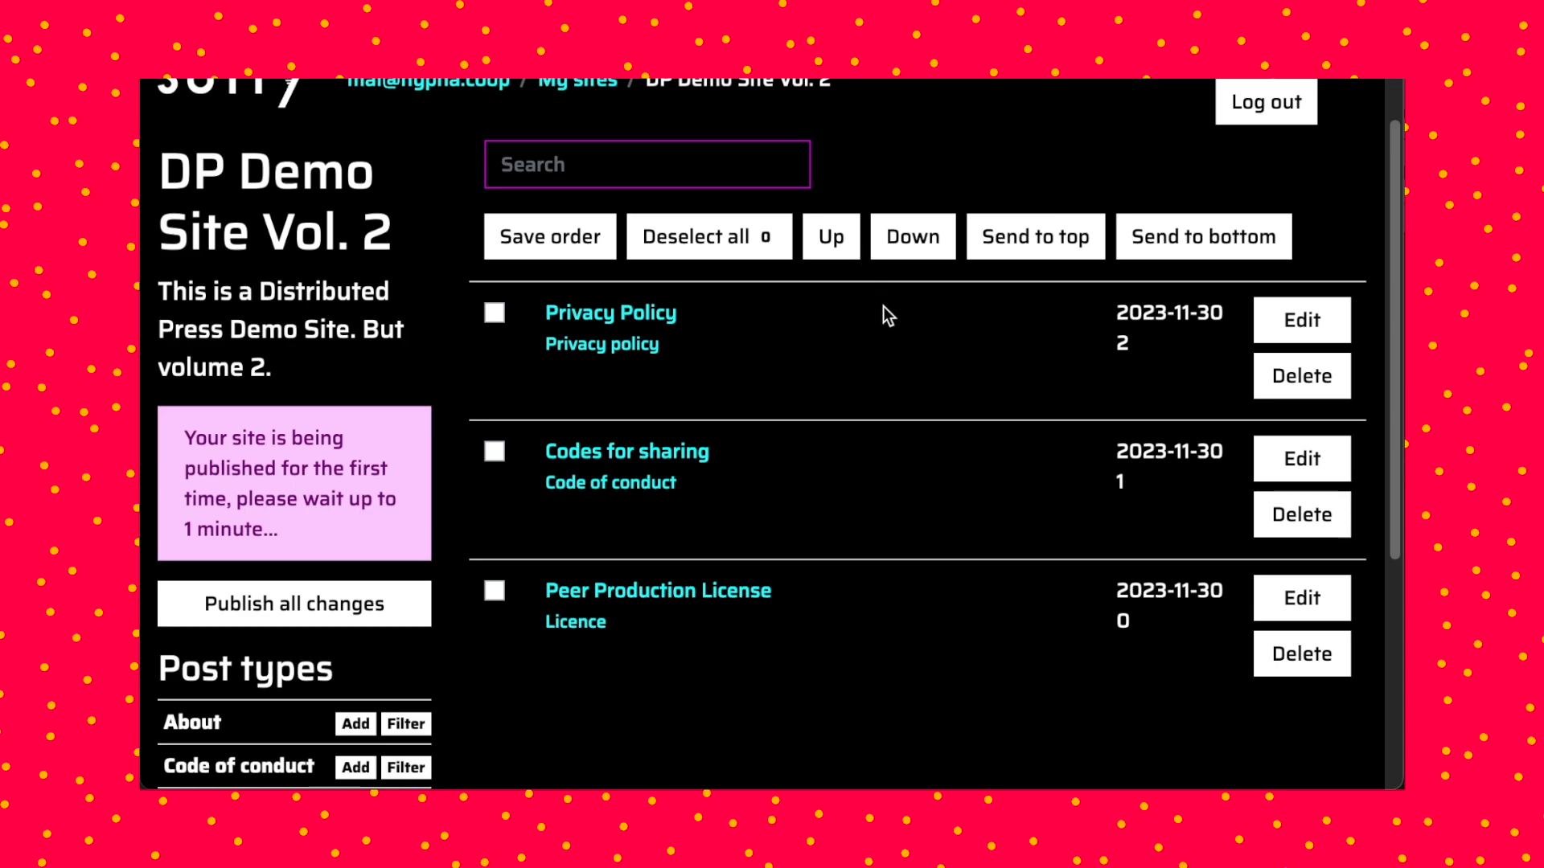
scroll(883, 307, down, 1)
scroll(883, 307, up, 1)
scroll(1069, 283, down, 1)
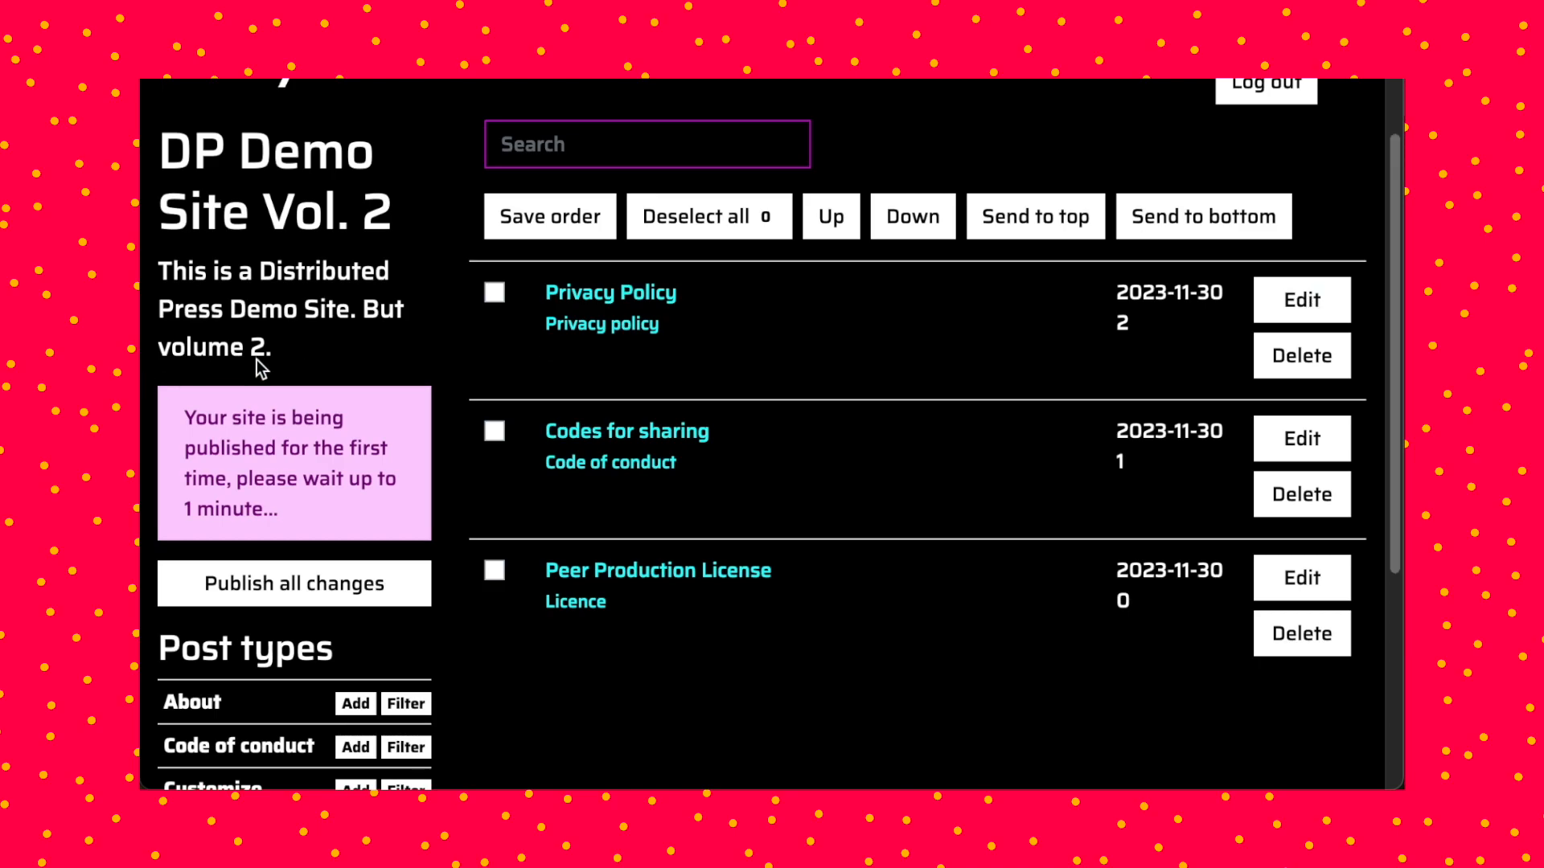
scroll(257, 361, down, 3)
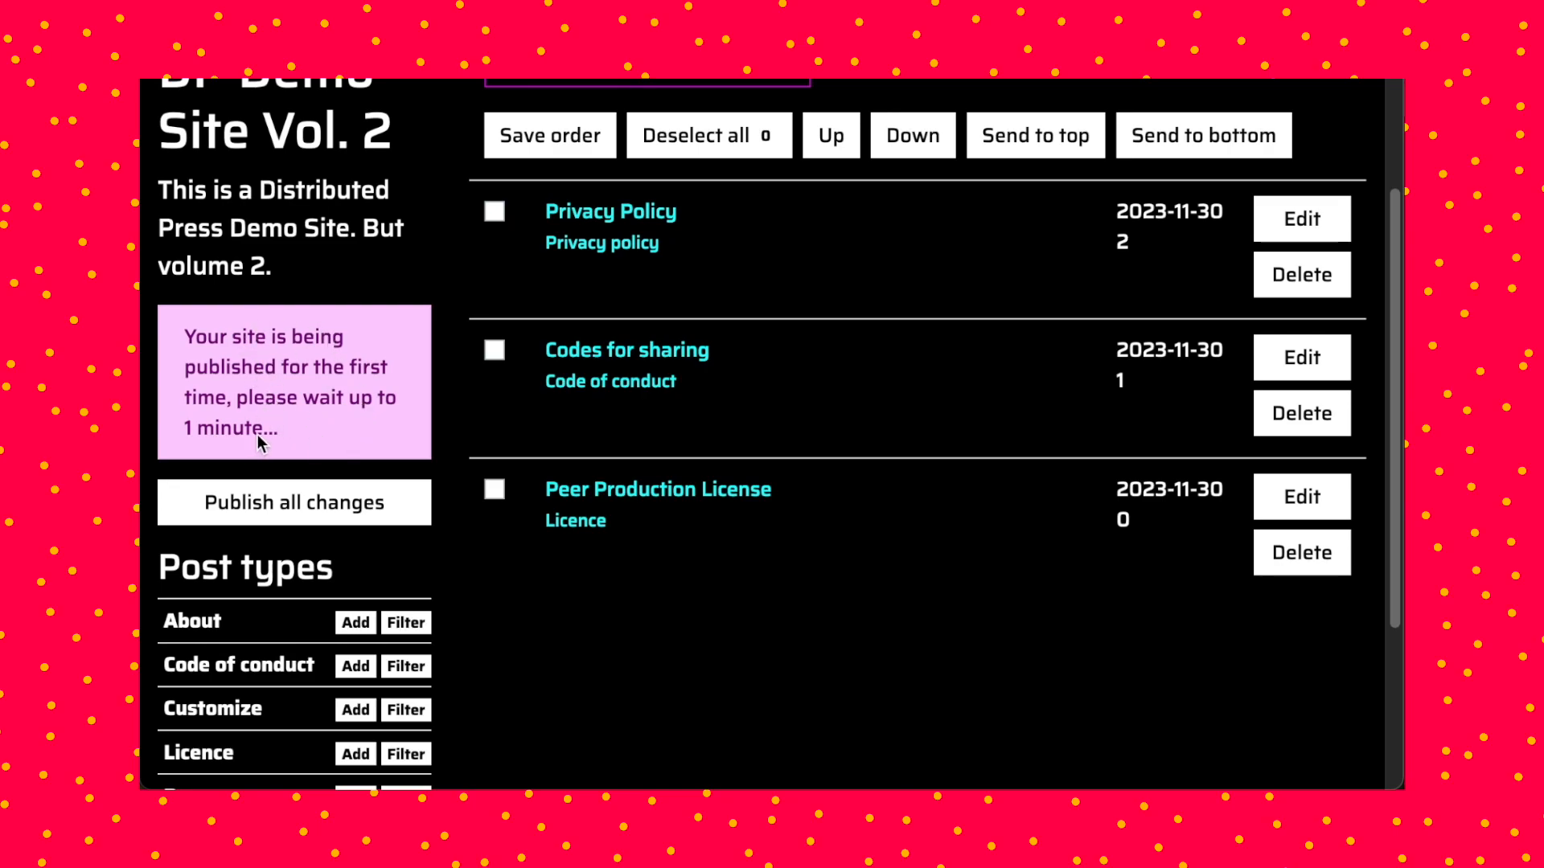
click(306, 521)
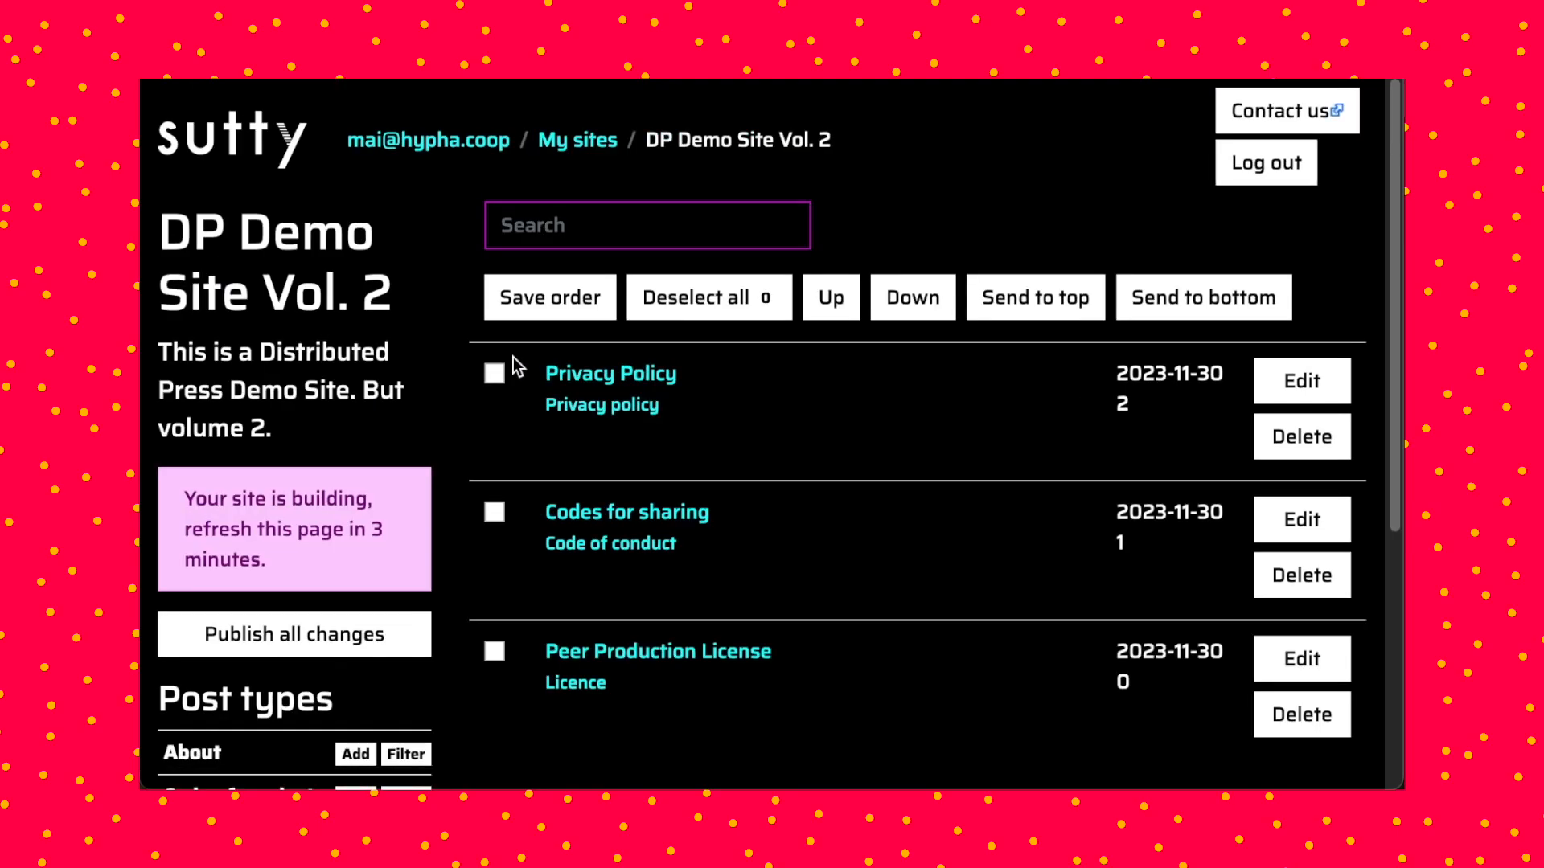
scroll(448, 392, down, 1)
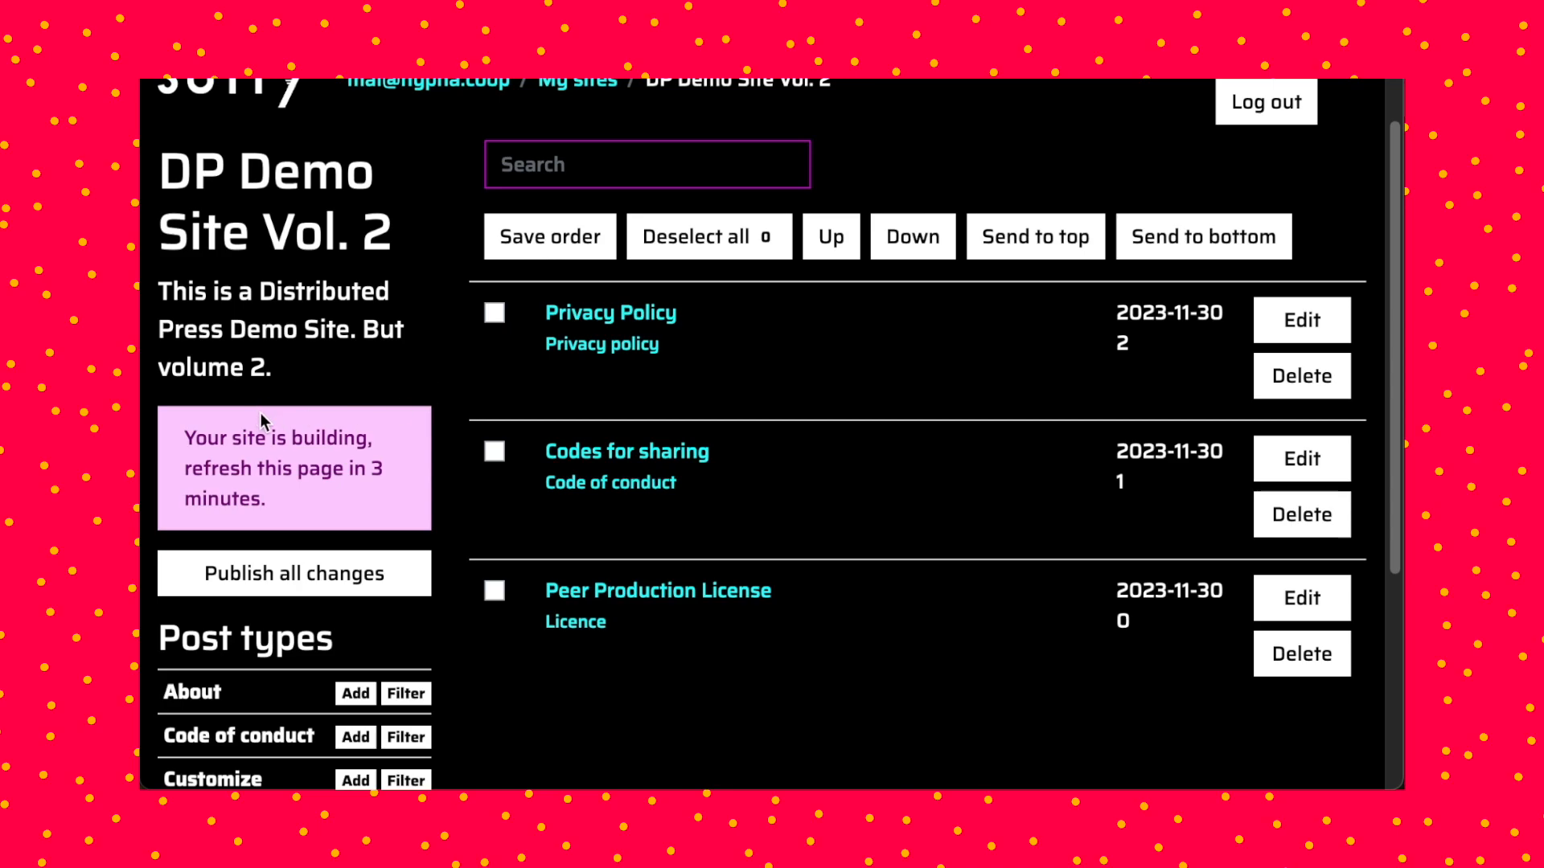
scroll(262, 418, down, 1)
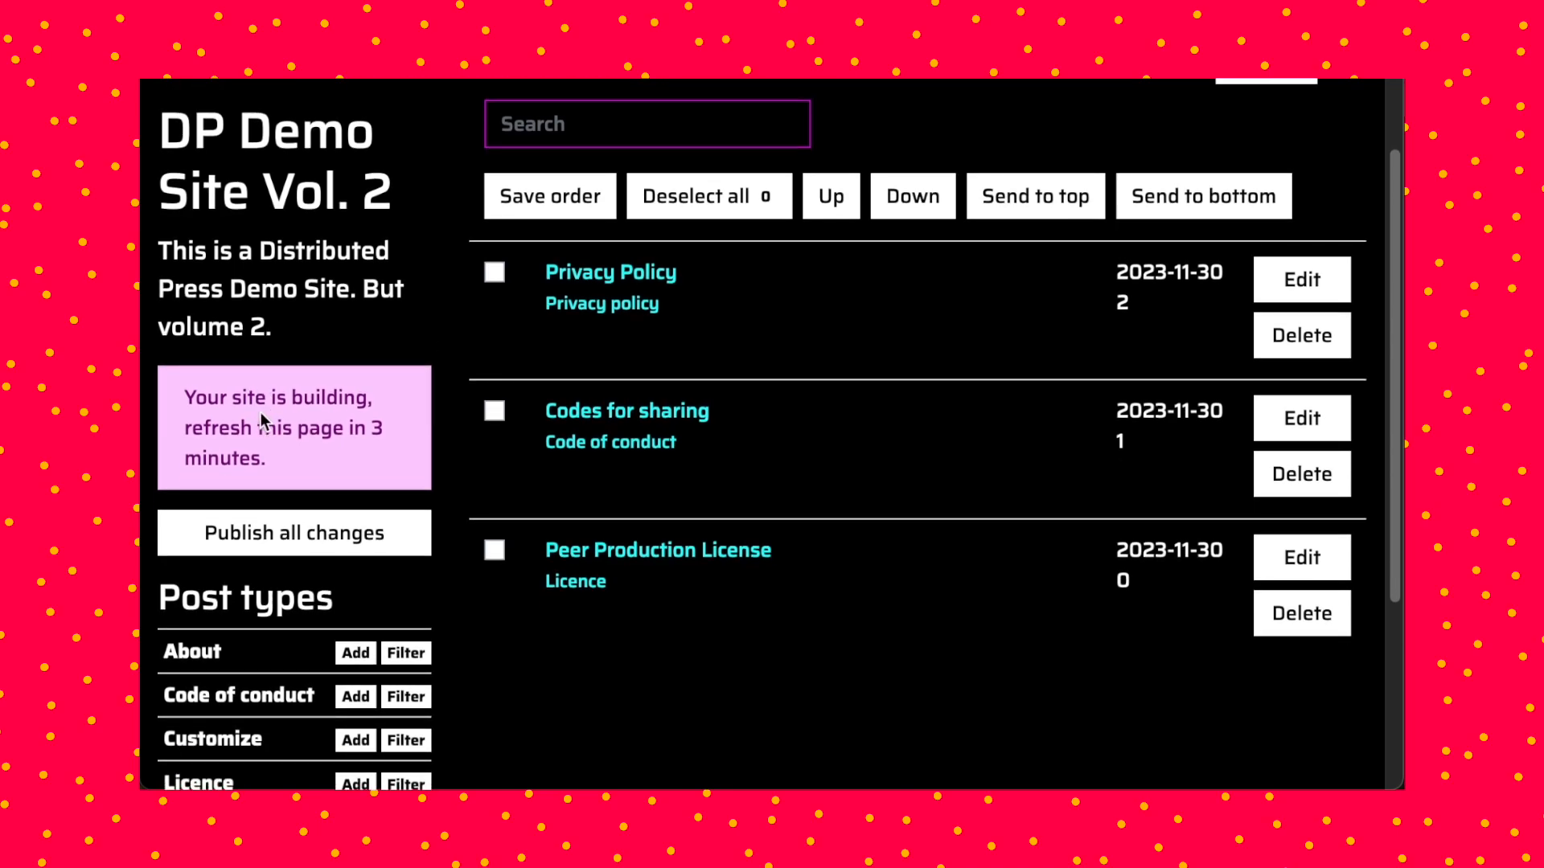
scroll(261, 414, down, 1)
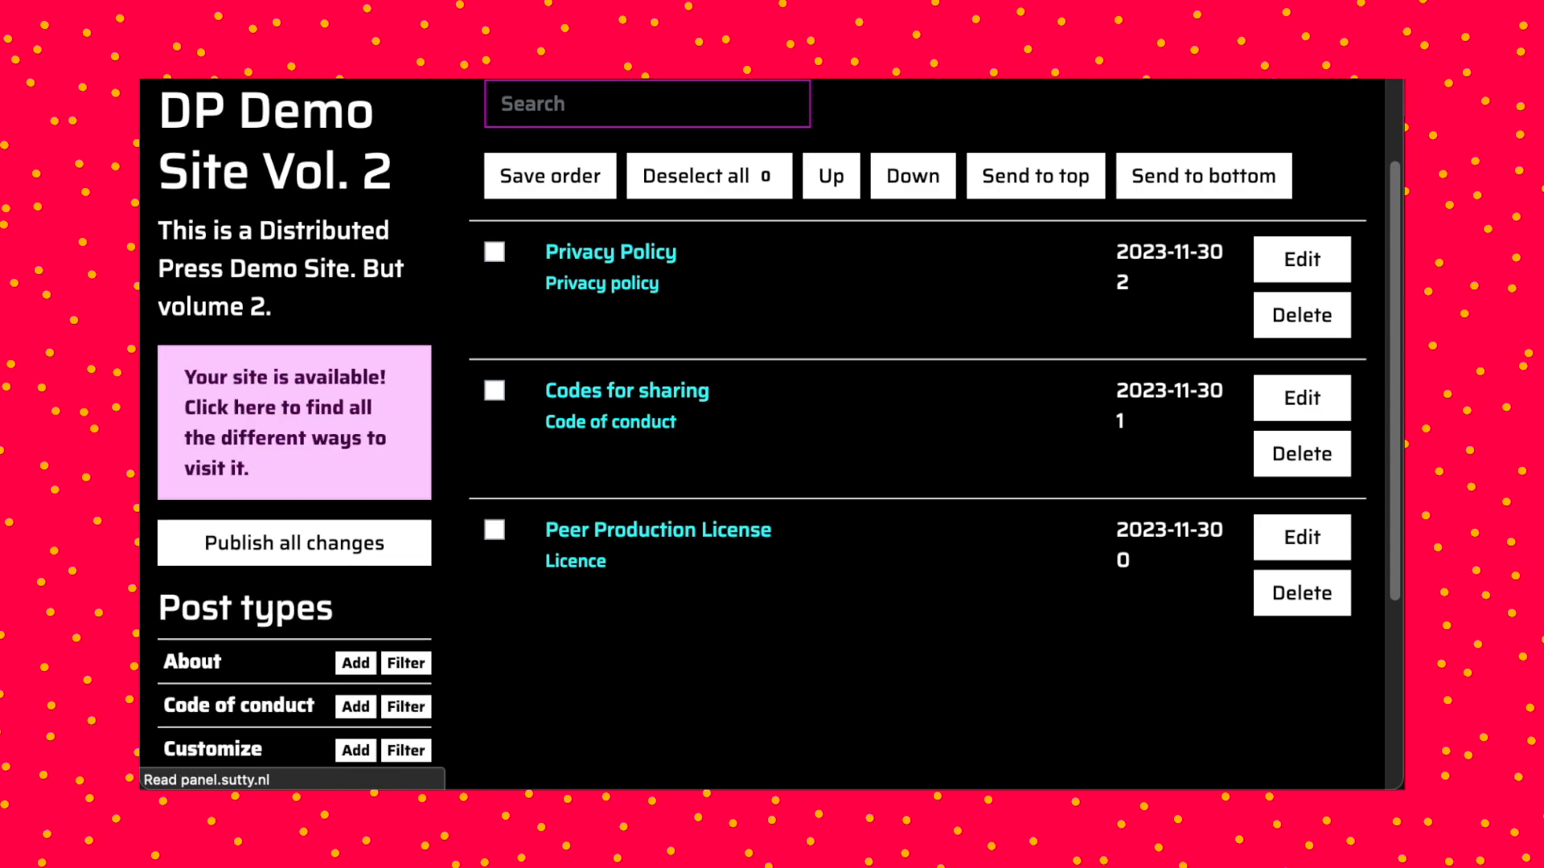
click(311, 415)
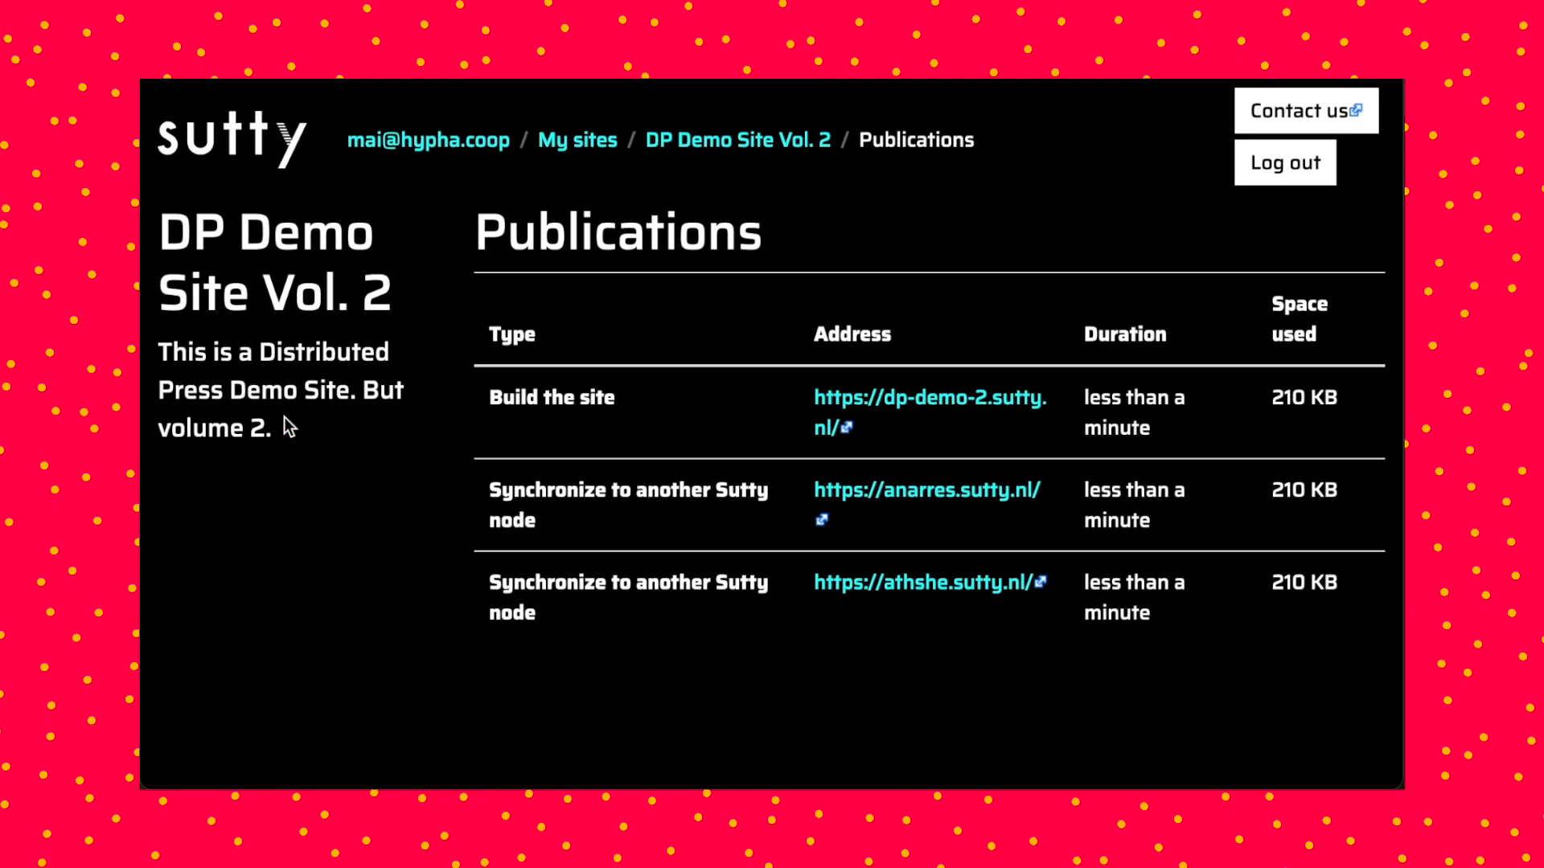
click(970, 401)
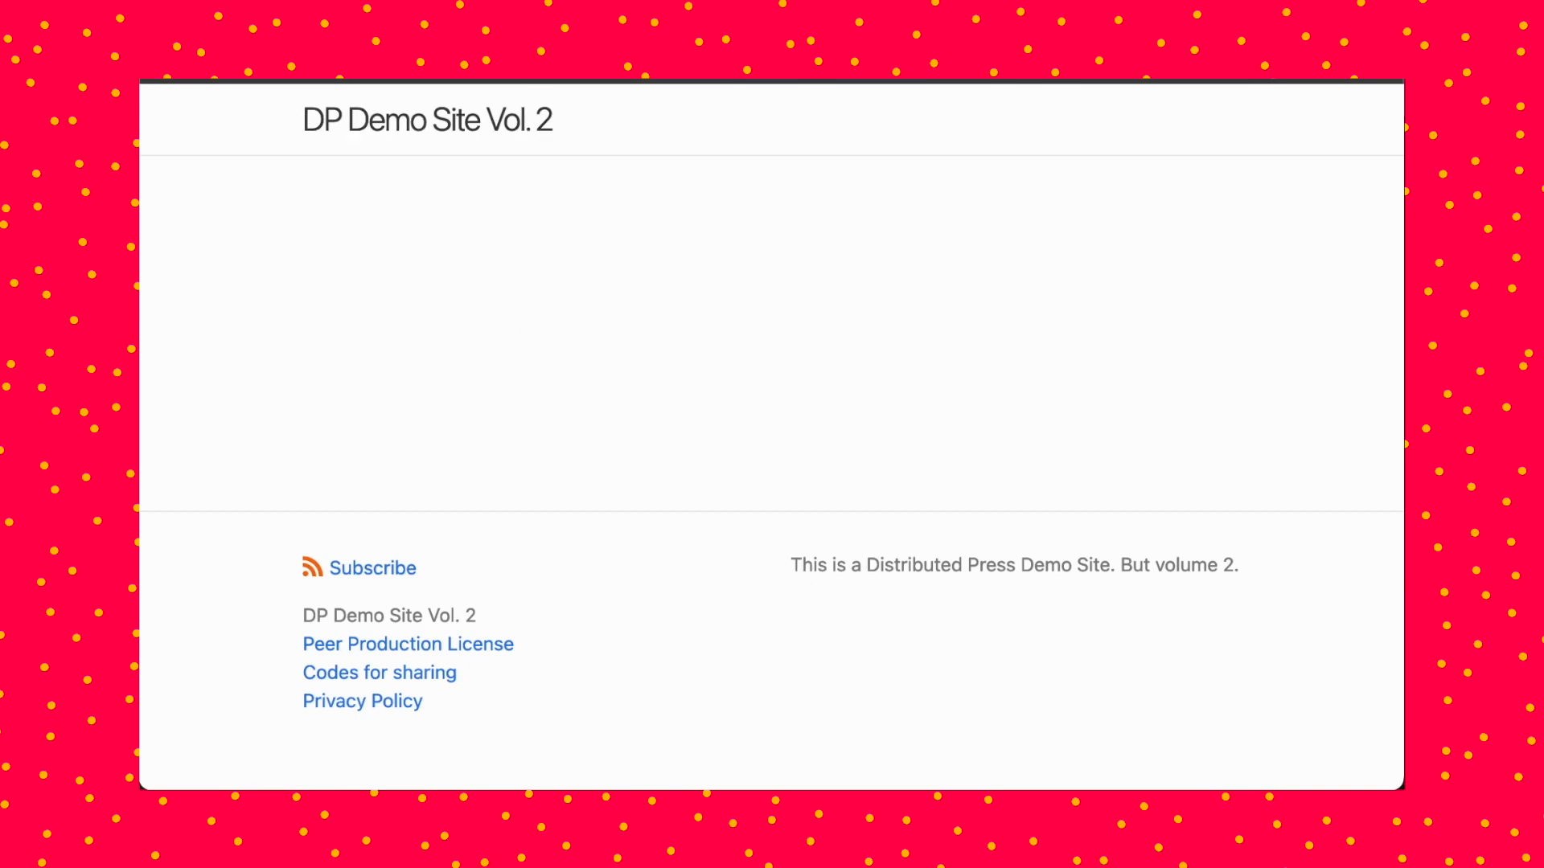
key(super+w)
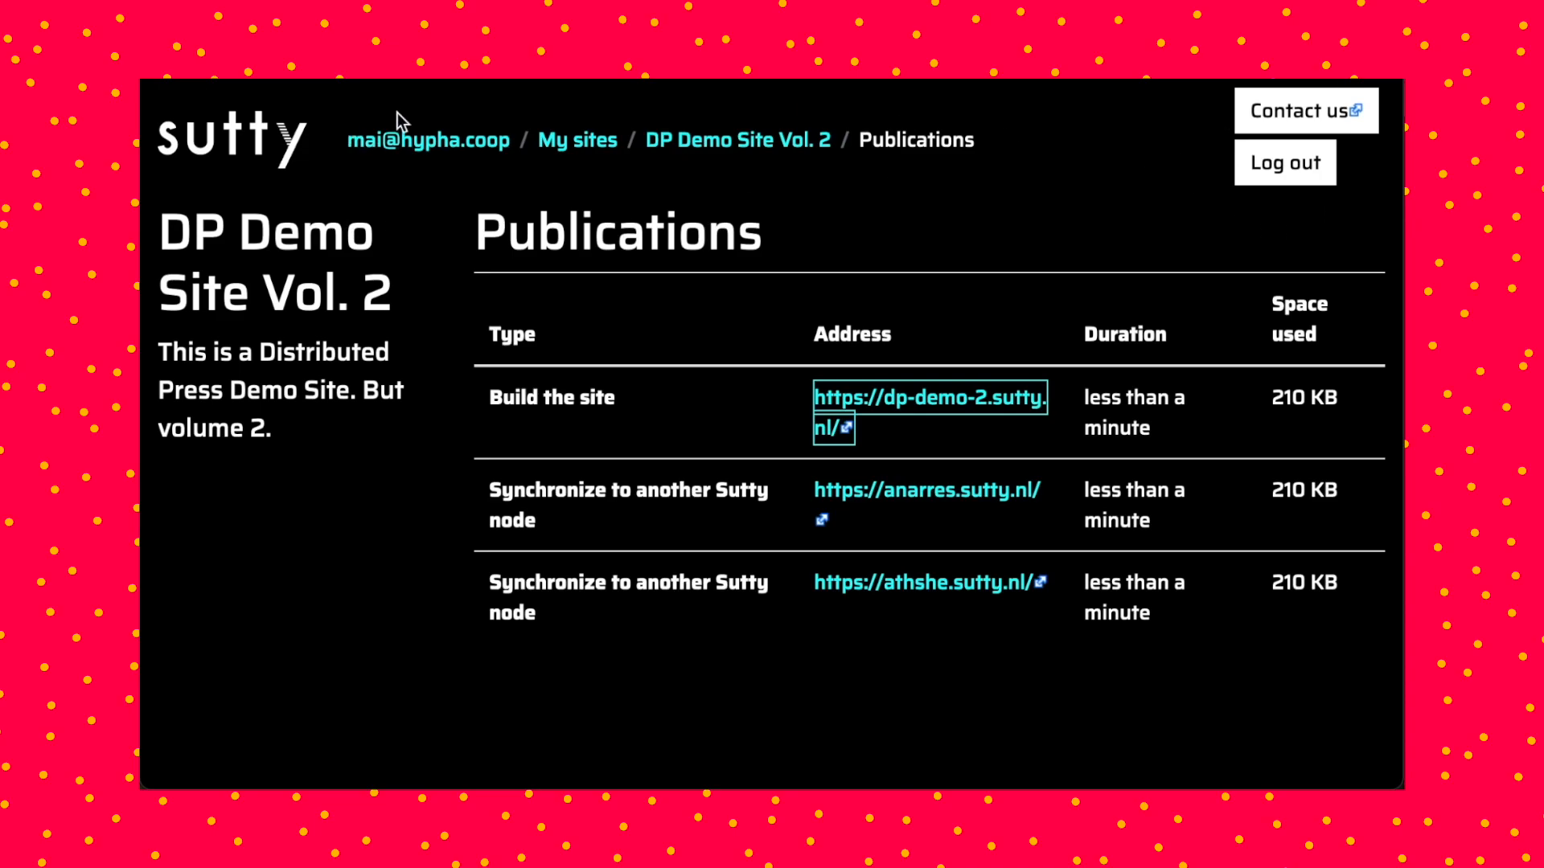
- Return to the DP Demo Site Vol. 2 overview and reopen its list of publication addresses
click(696, 143)
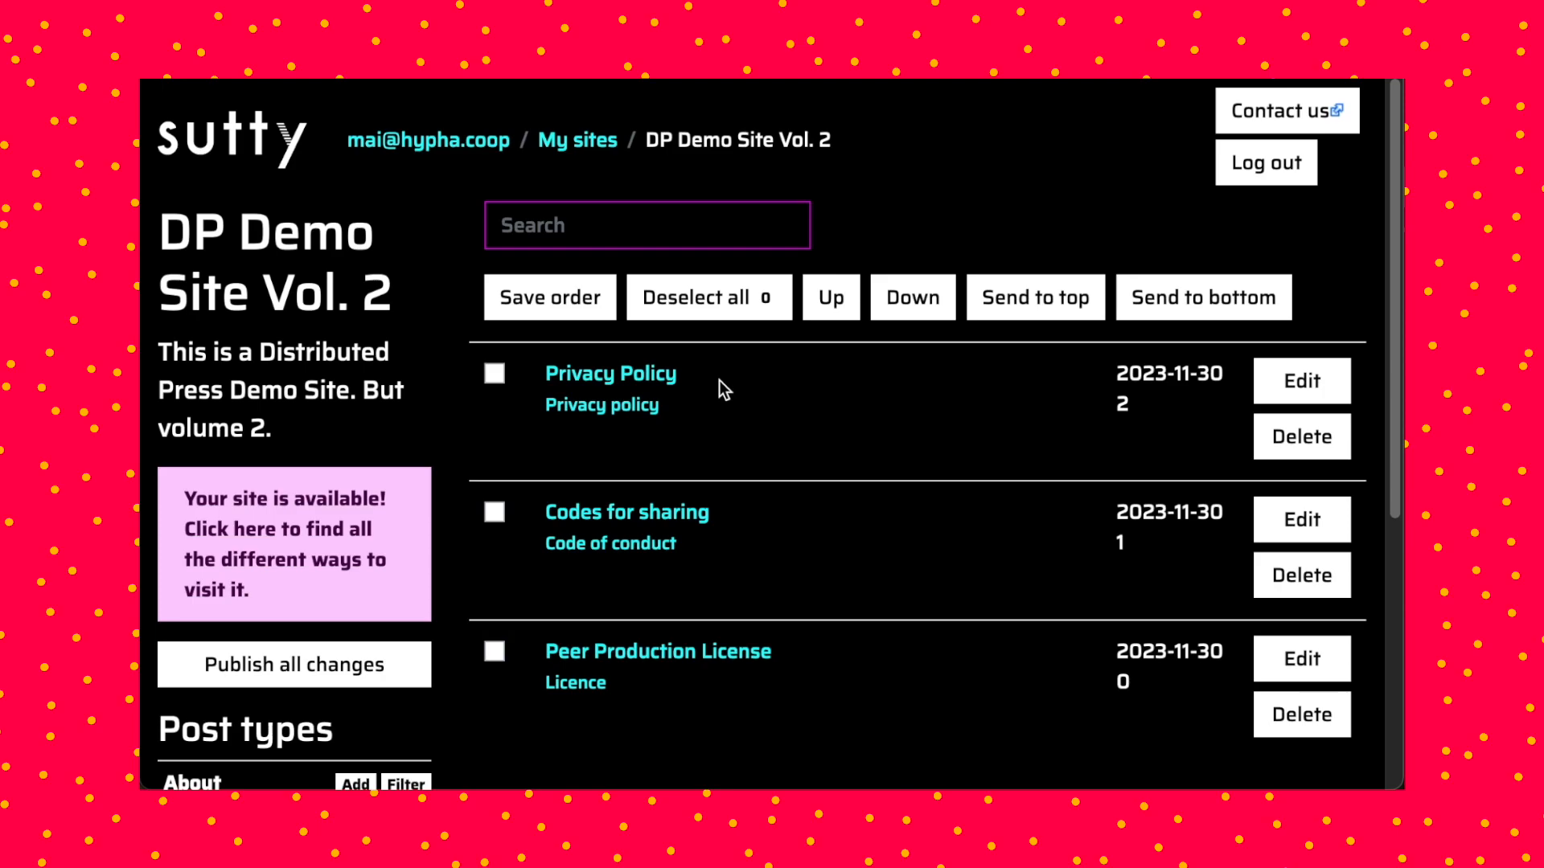
click(303, 537)
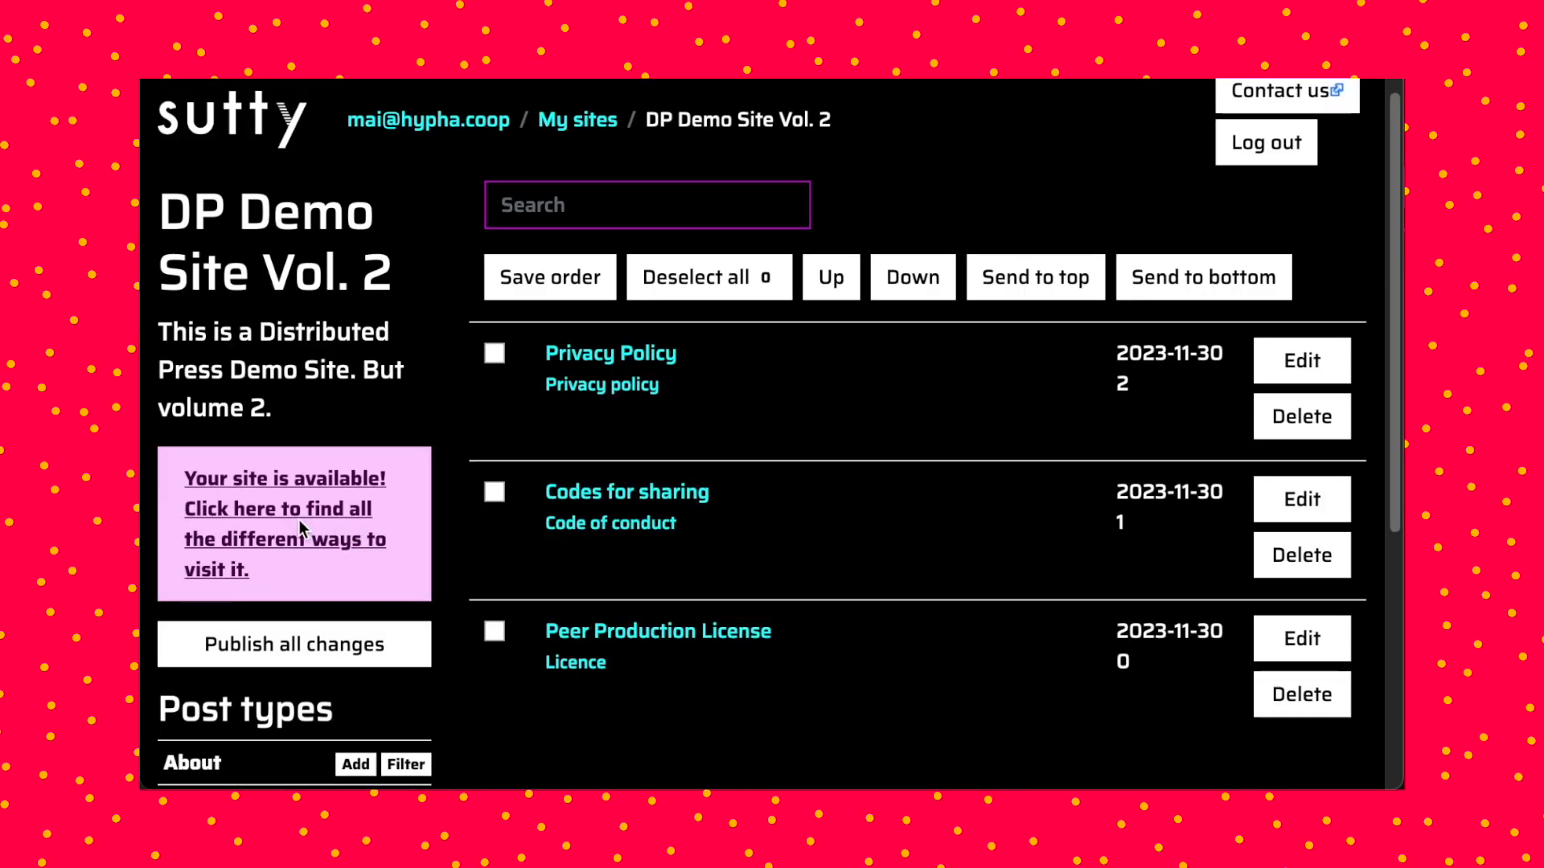
click(301, 528)
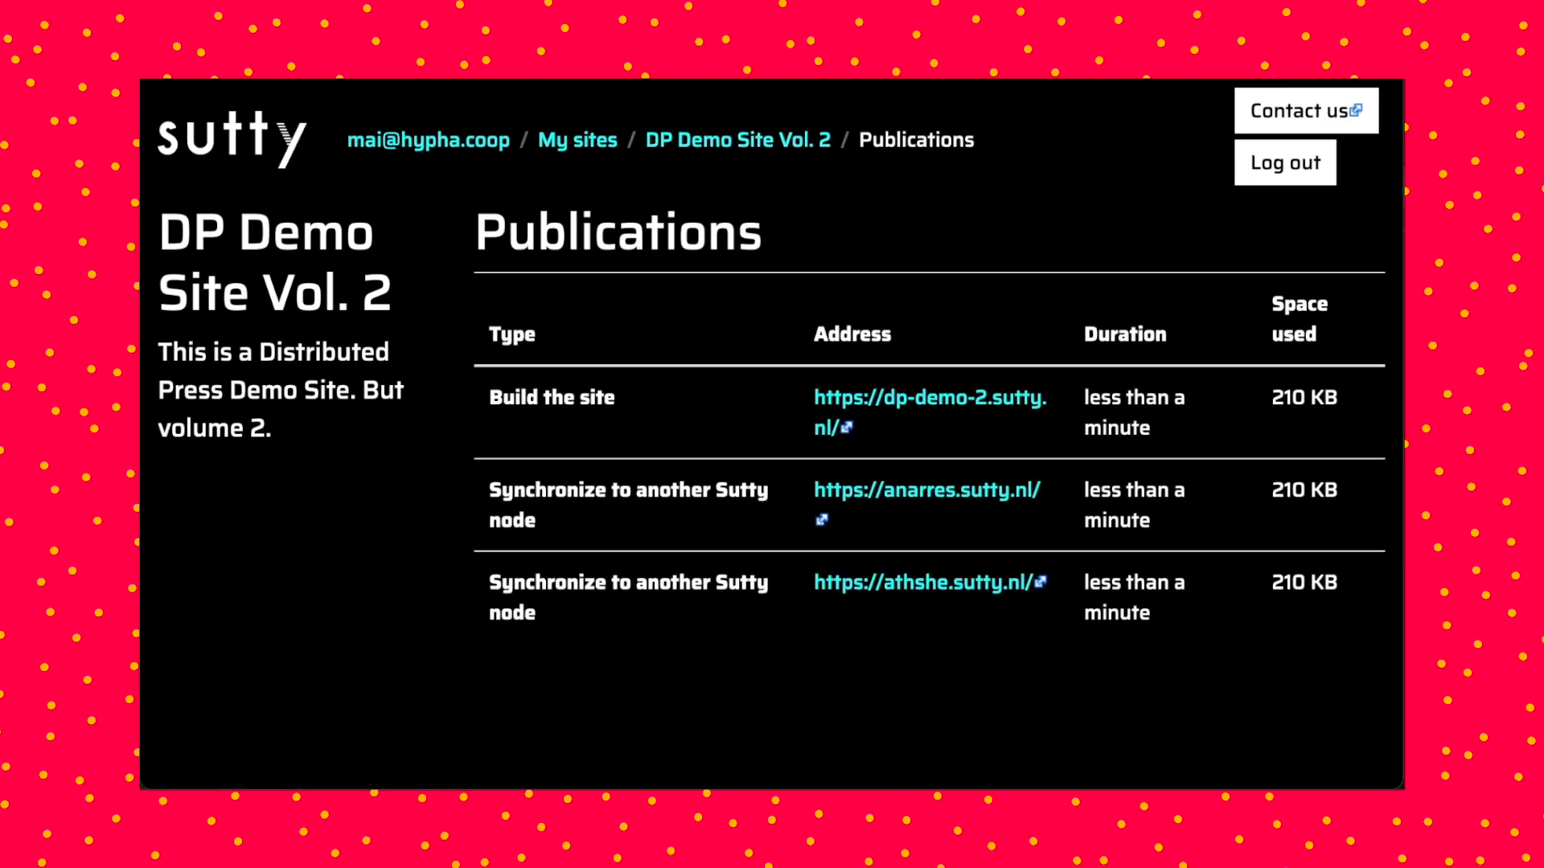
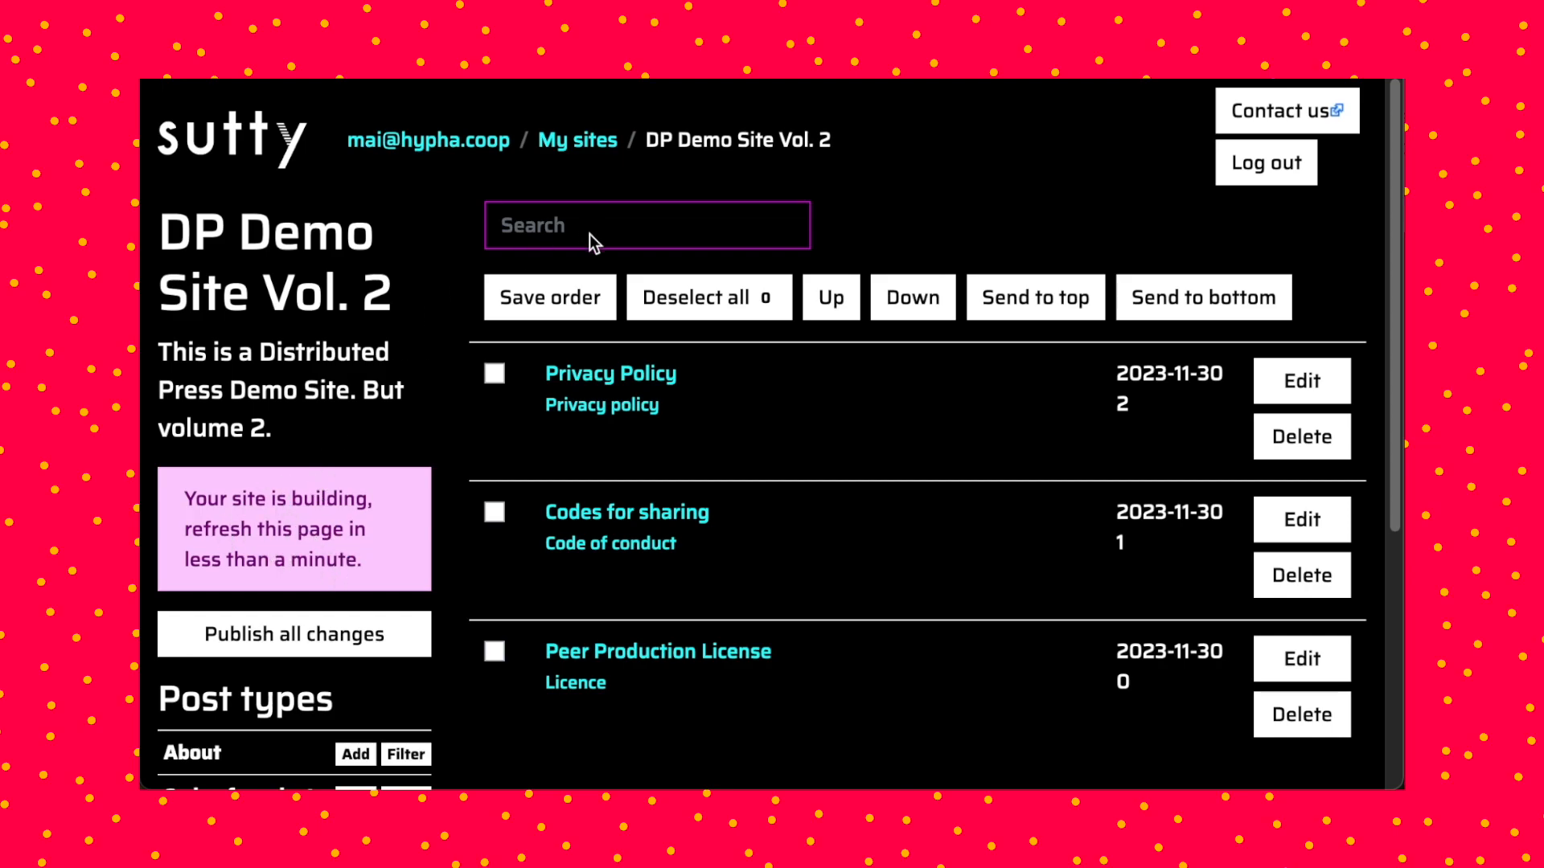
scroll(592, 243, down, 1)
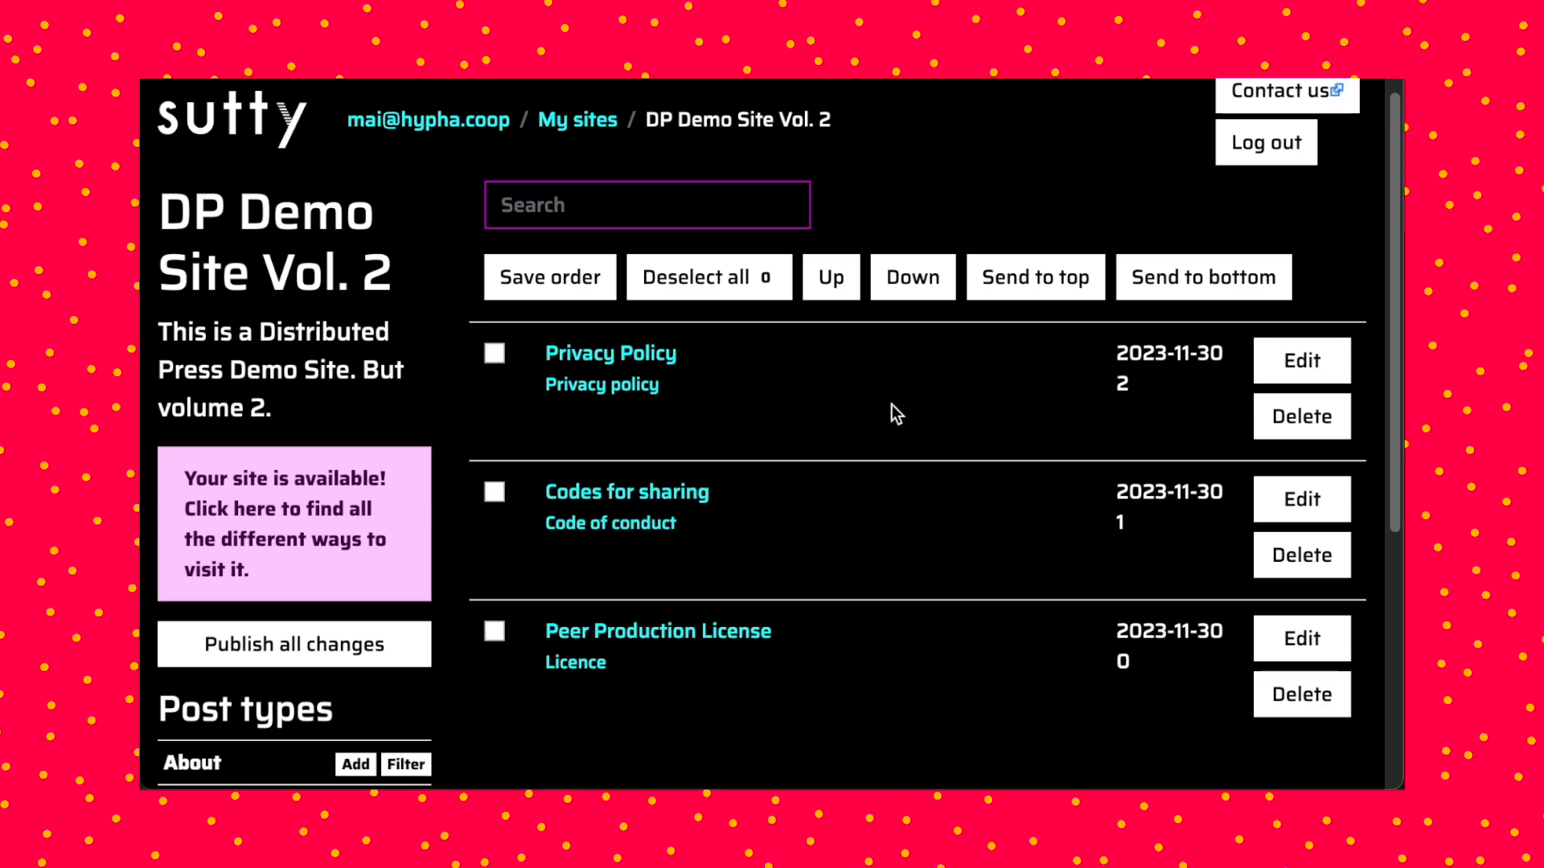
- Start a new About post for the site, titled "About" with the tagline "About this site"
scroll(891, 404, down, 3)
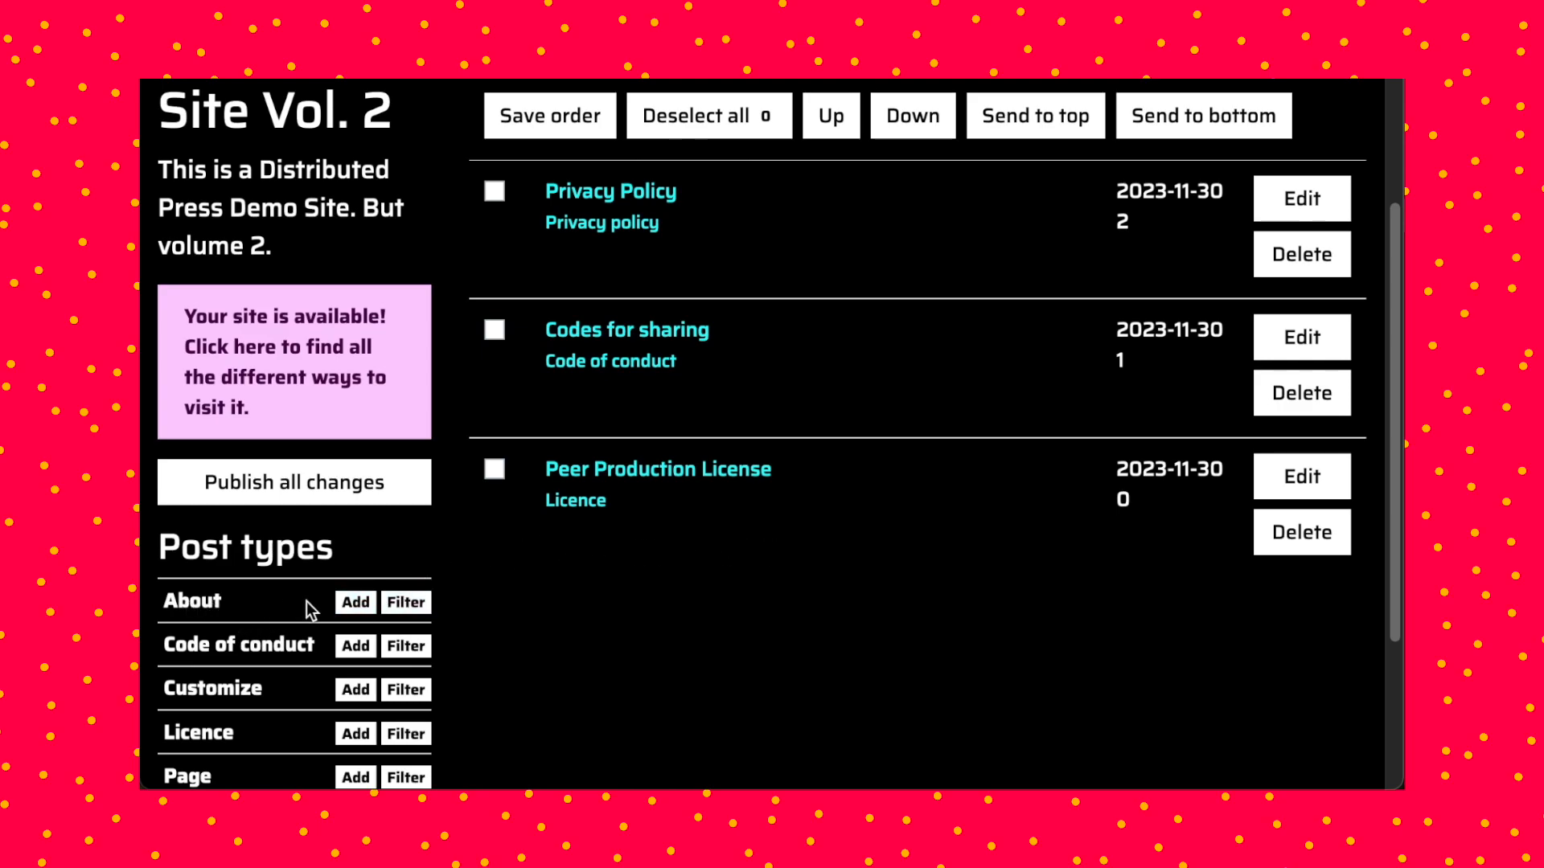
click(366, 604)
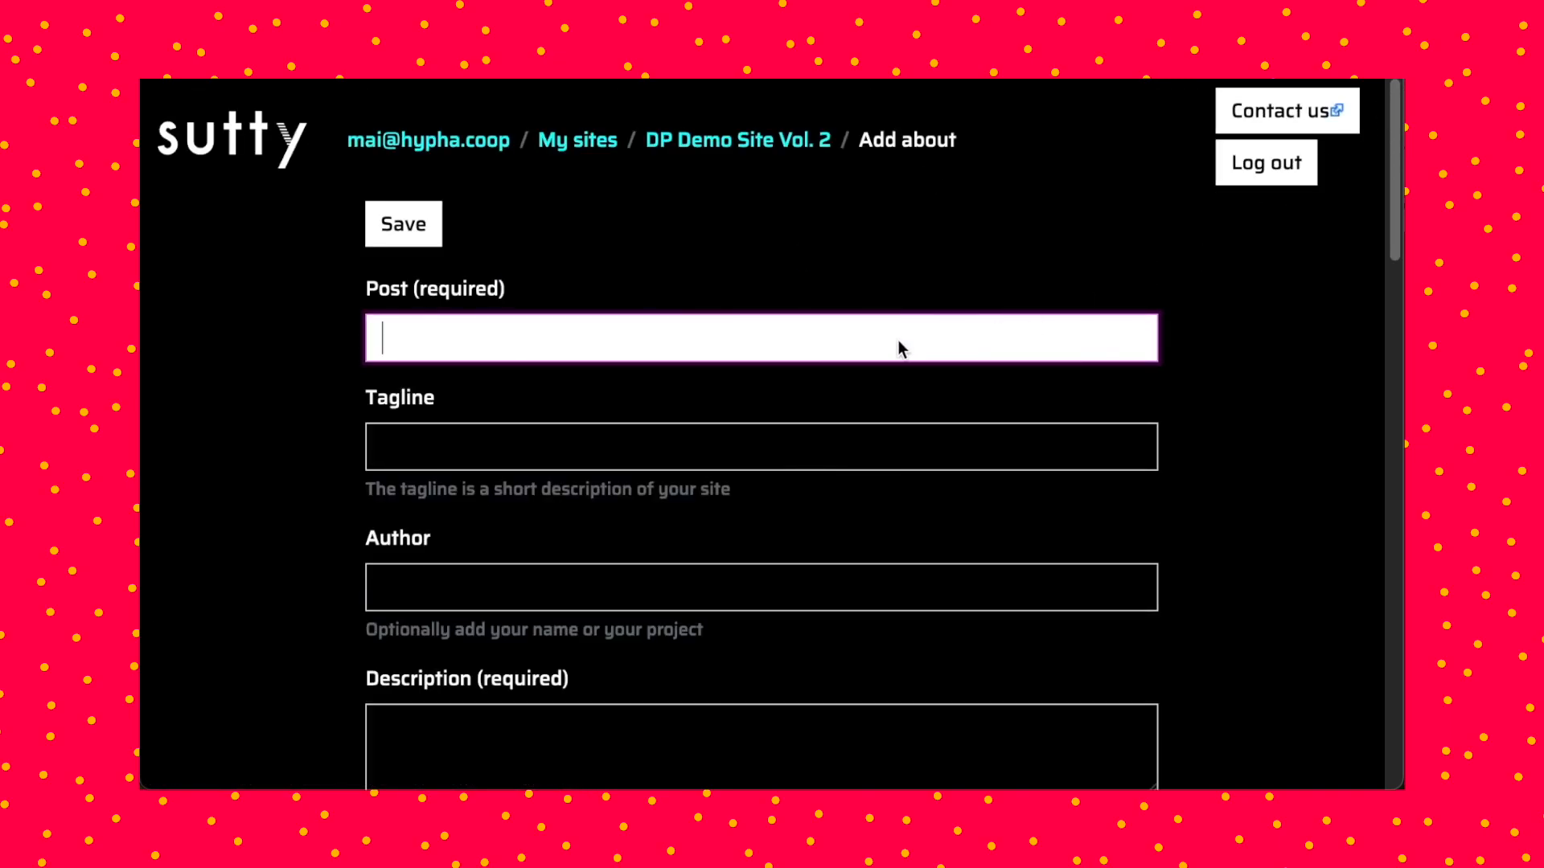
scroll(941, 318, down, 1)
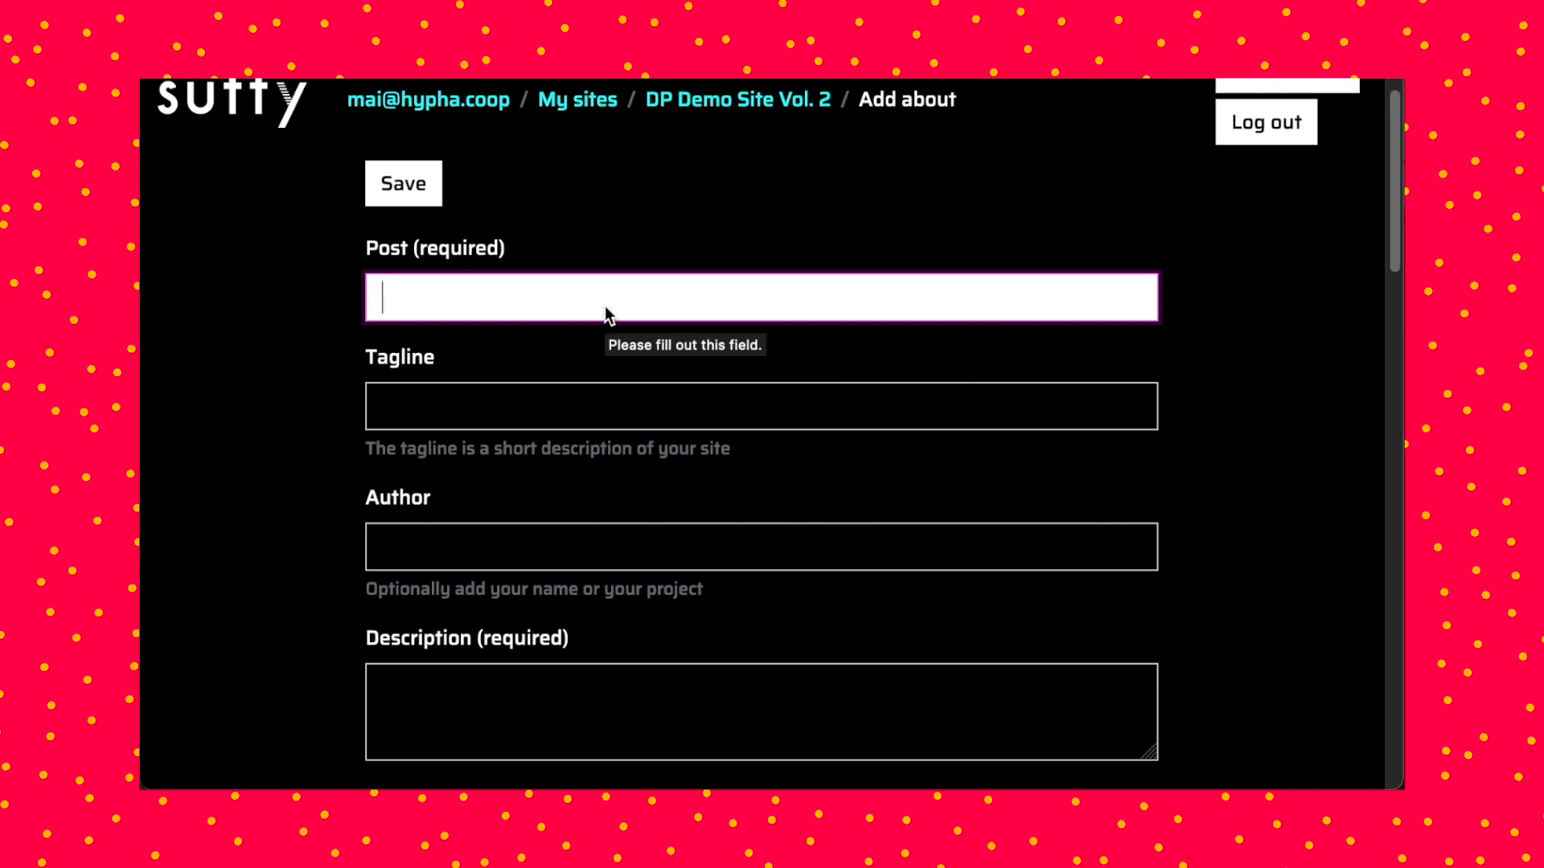
text(About)
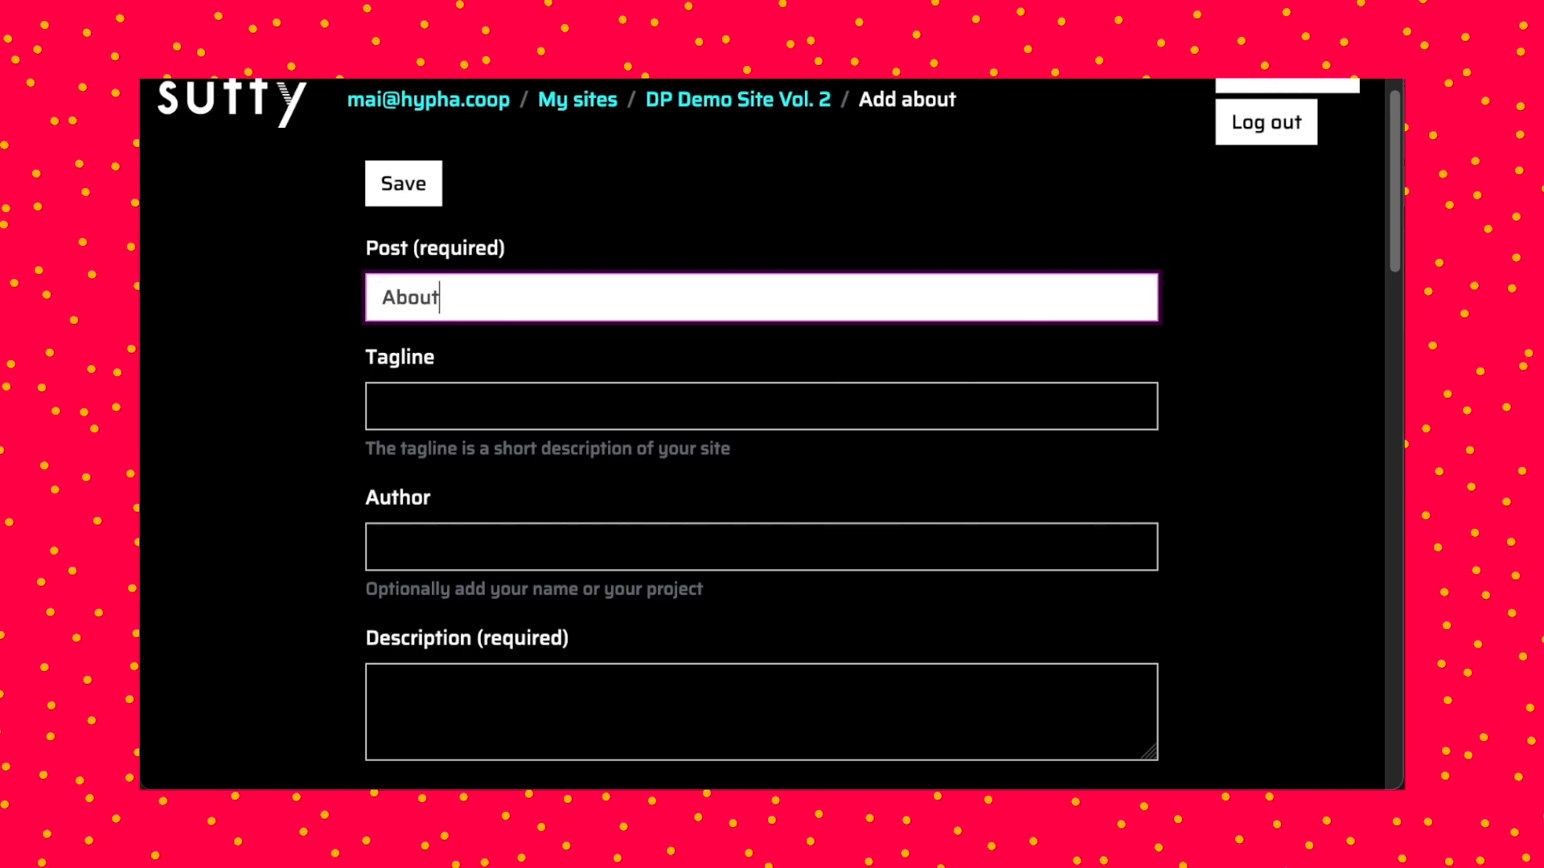
scroll(613, 352, down, 1)
click(614, 351)
text(About this site)
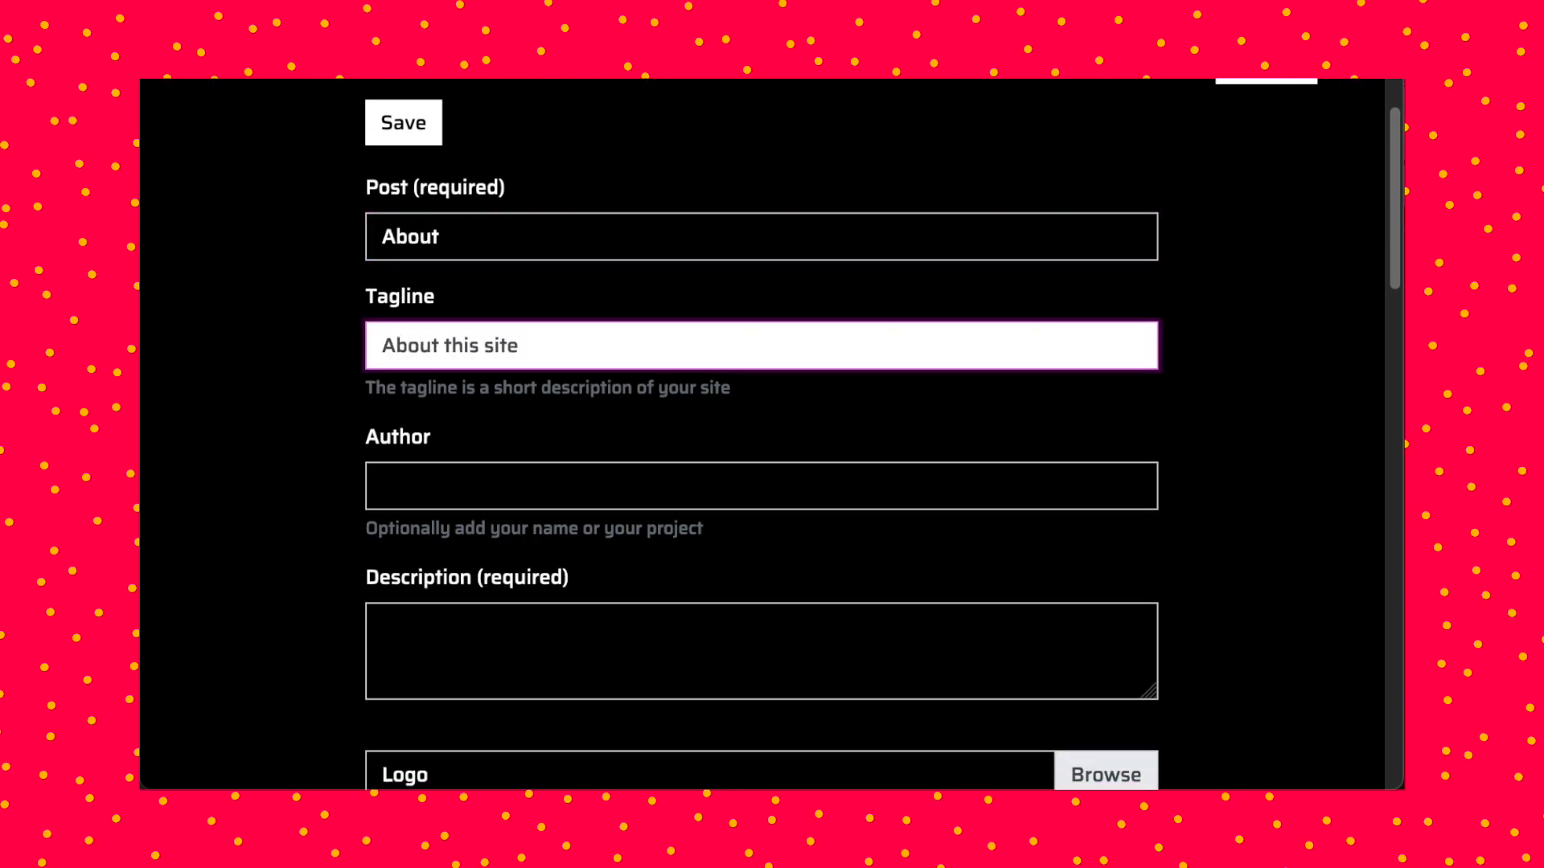
- Enter the description "This site is a demo site for the Distributed Press Social Inbox." for the About post
scroll(632, 459, down, 1)
scroll(632, 459, down, 3)
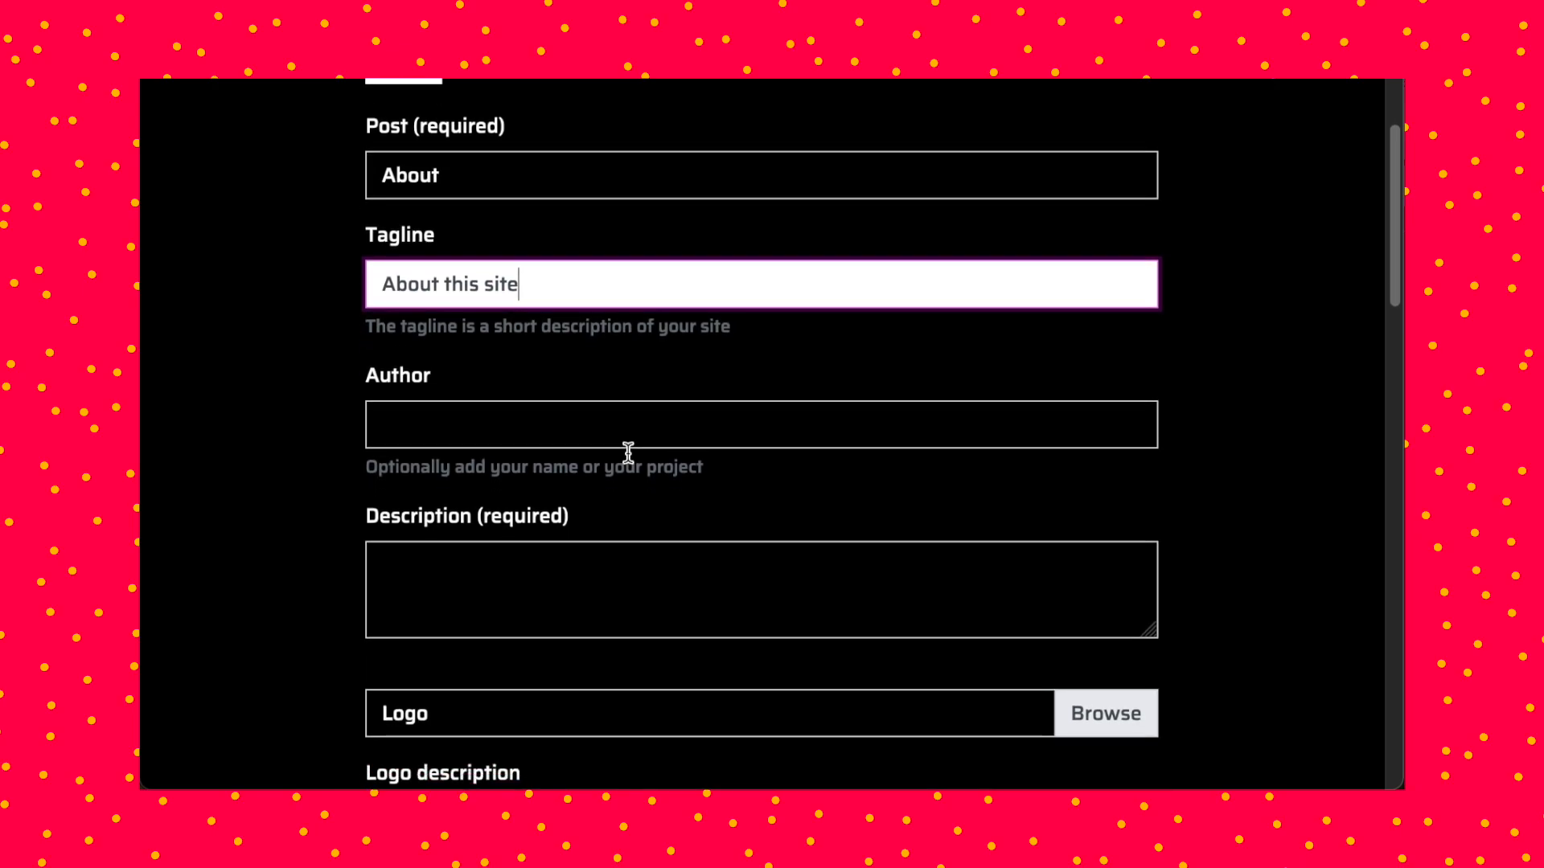
click(545, 406)
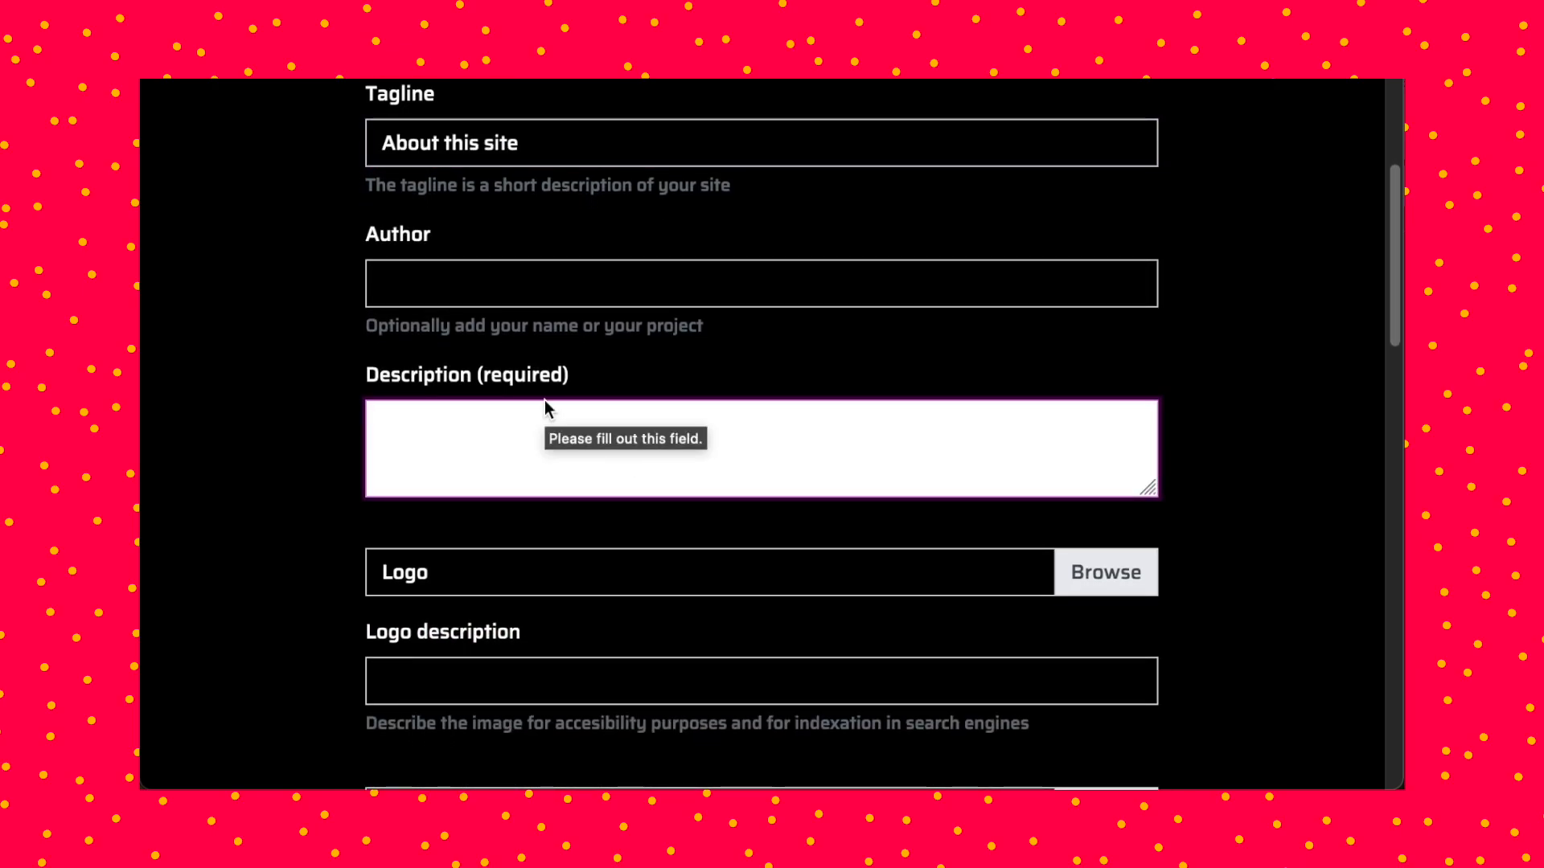
text(This)
key(BackSpace)
key(BackSpace)
text(is site is a demo site for)
key(BackSpace)
text(r the Distributed Press Social Inbox.)
- Upload the COMPOST image as the post's logo and describe it as "Compost logo"
scroll(771, 435, down, 3)
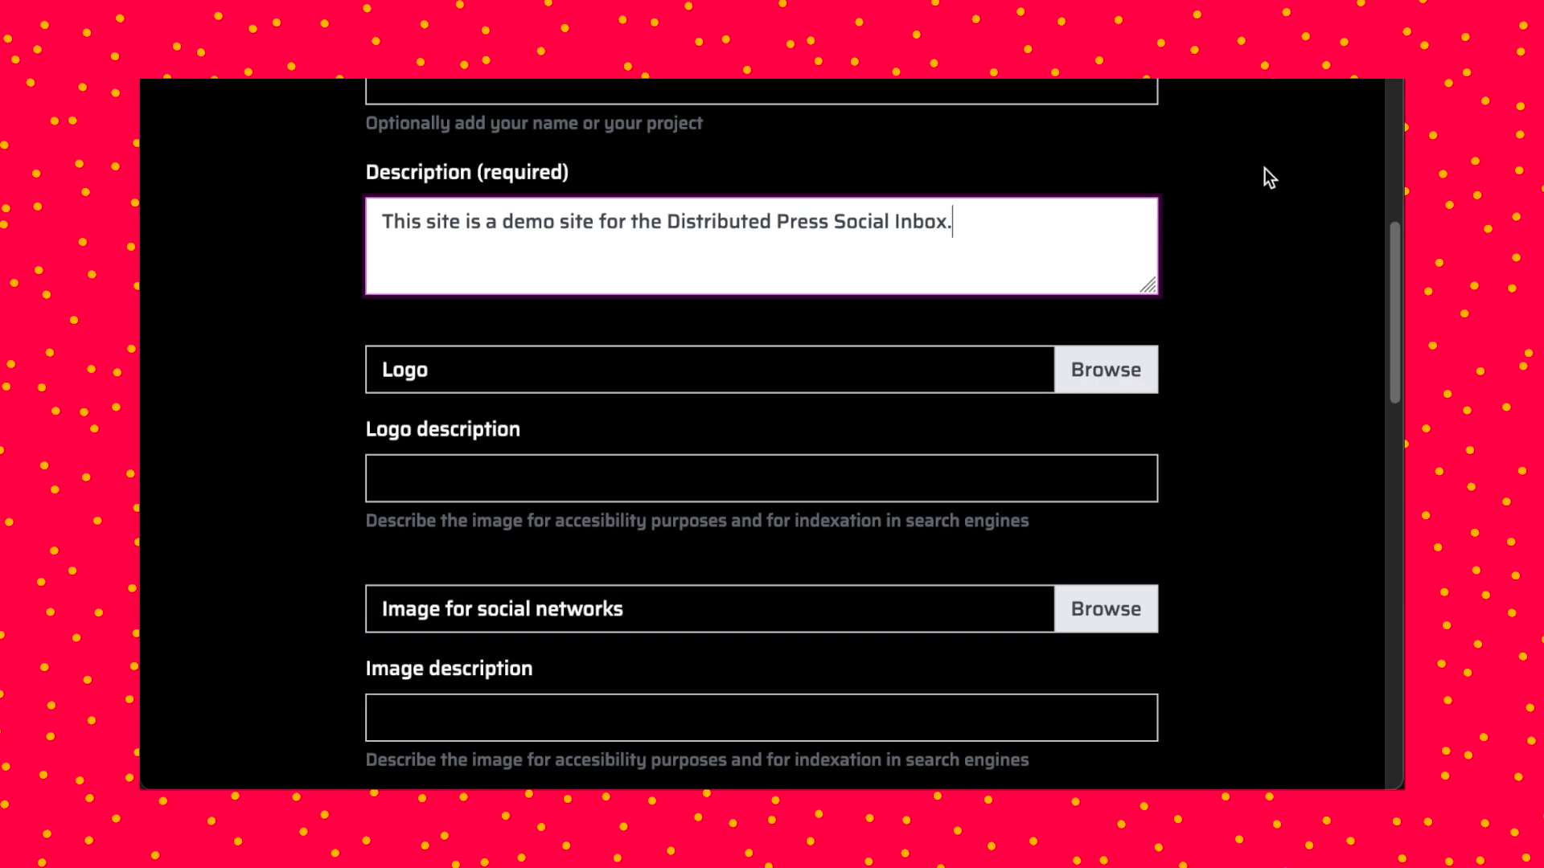
scroll(1264, 167, down, 1)
scroll(1089, 334, down, 1)
scroll(1088, 328, down, 1)
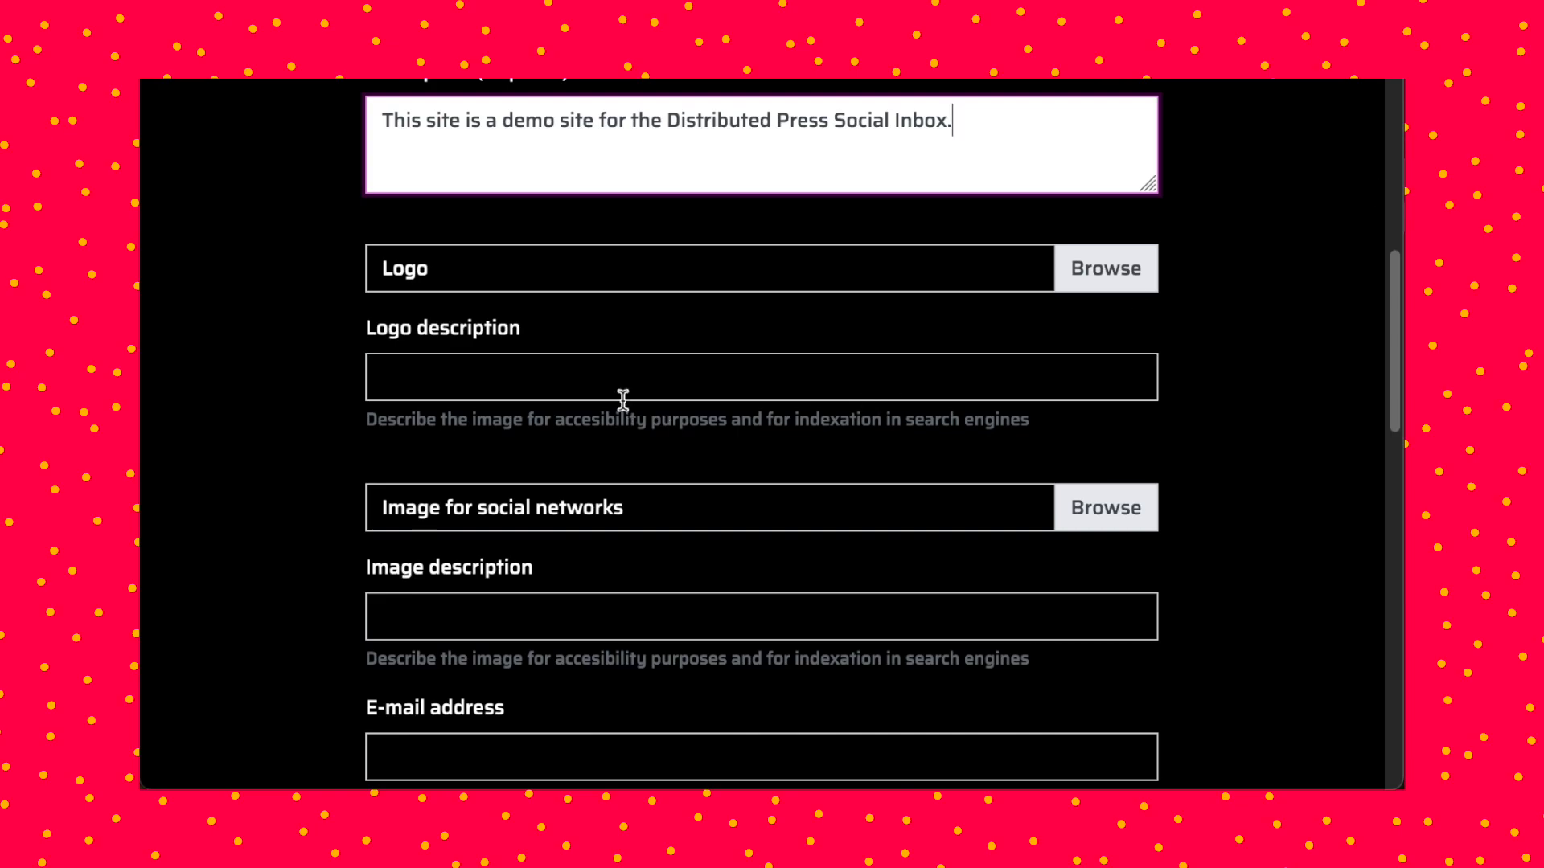
scroll(624, 402, up, 4)
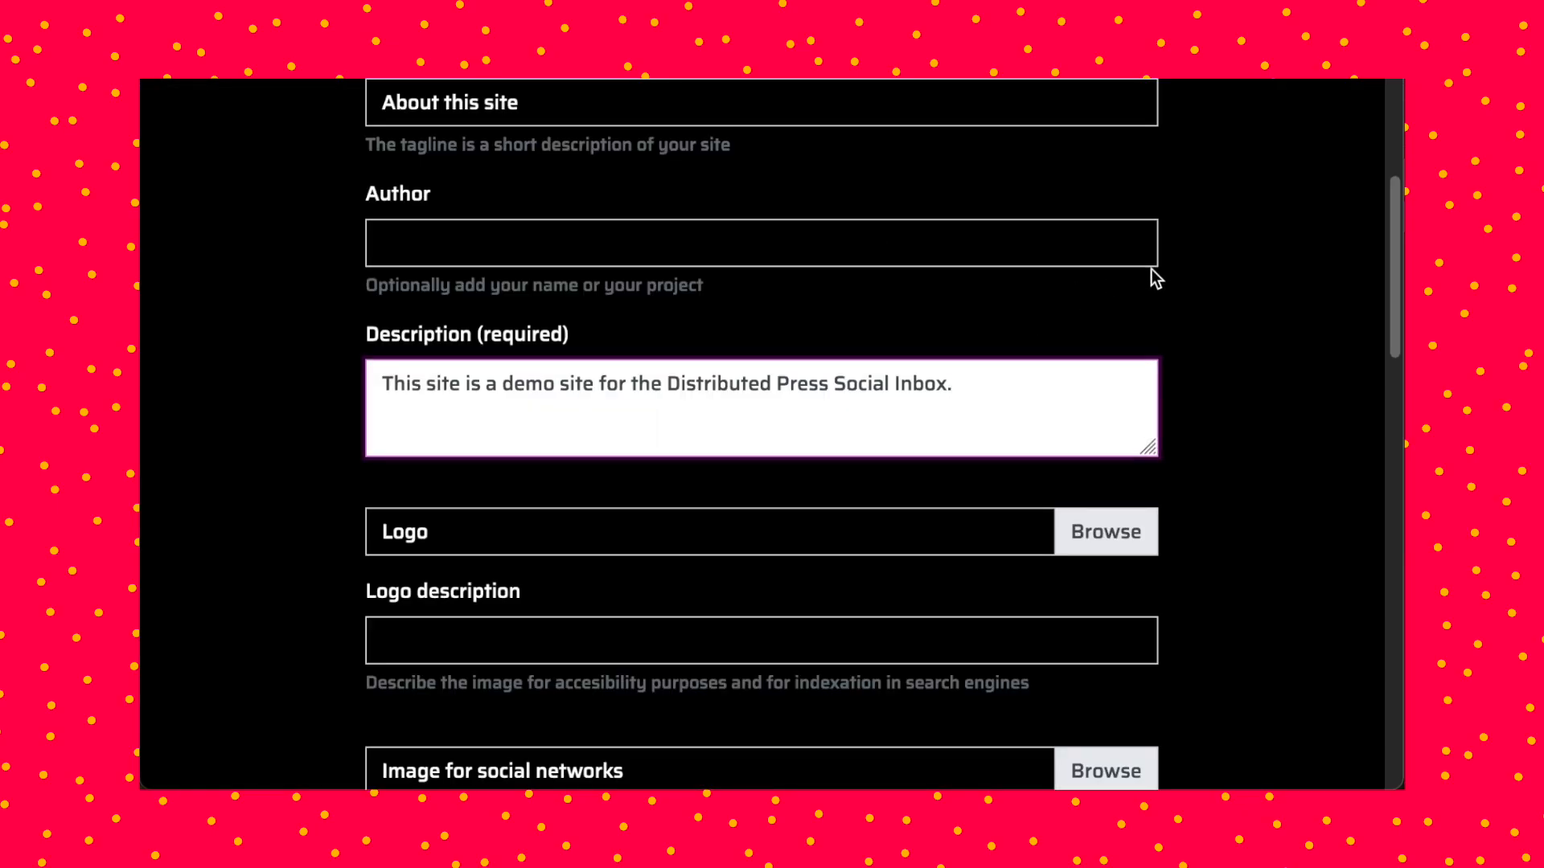
scroll(1190, 275, down, 1)
scroll(1195, 267, down, 5)
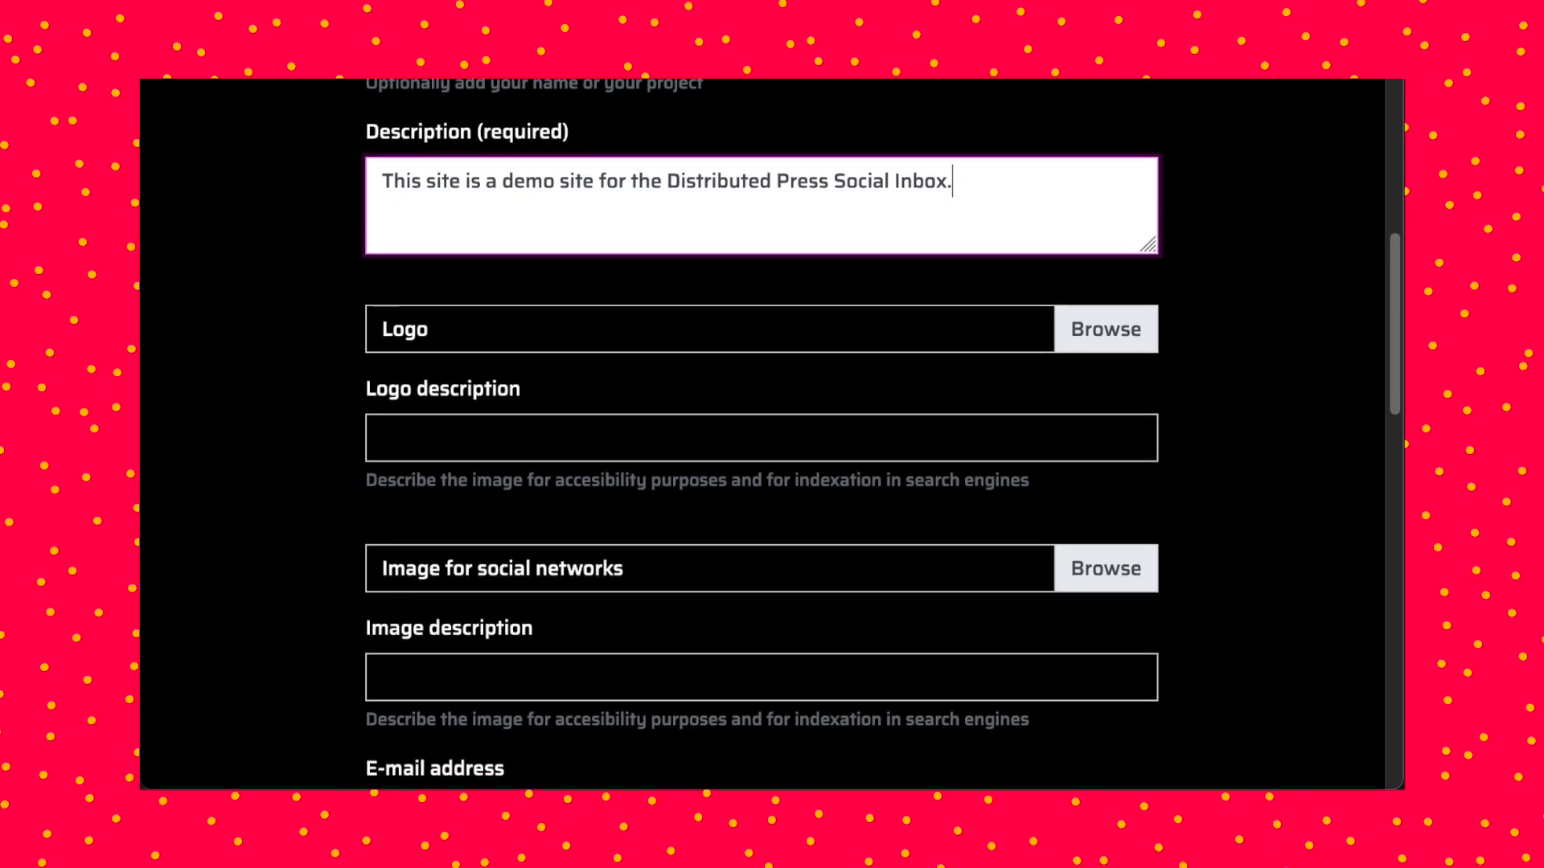
key(Tab)
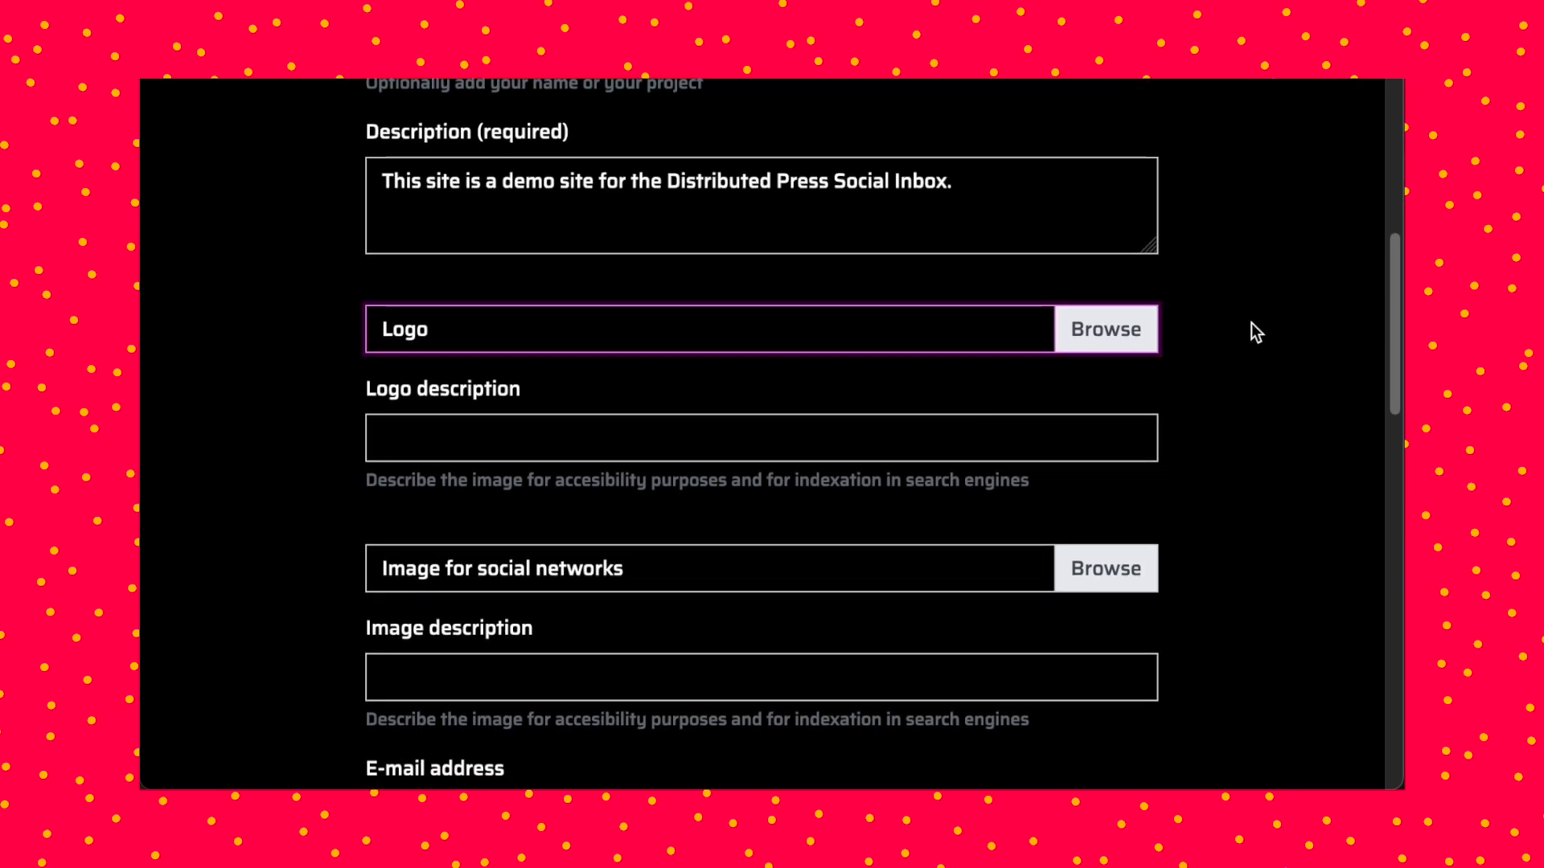
click(1107, 331)
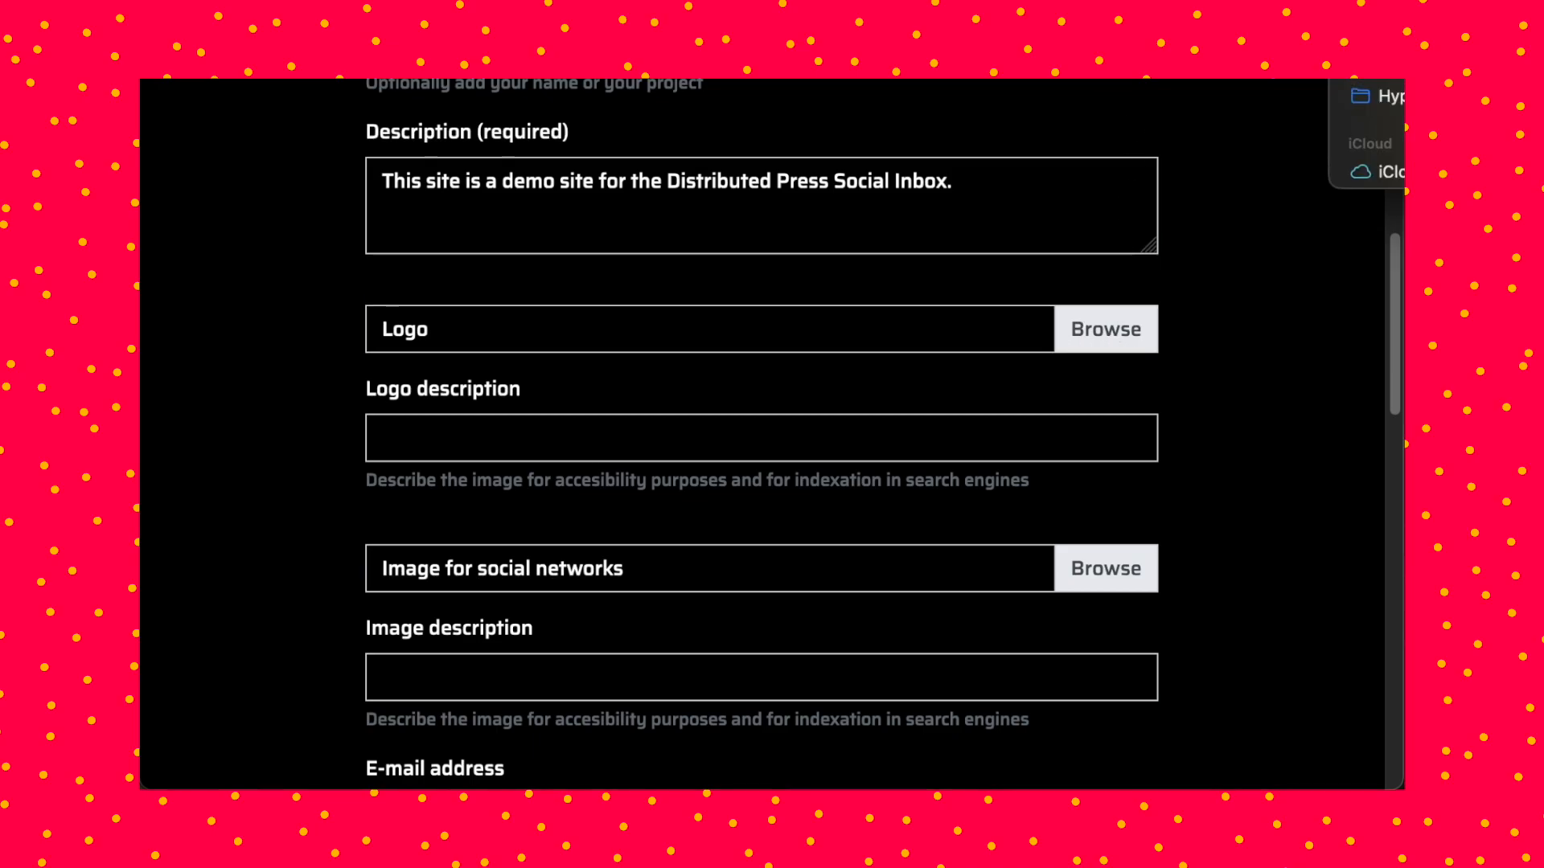
scroll(961, 409, down, 3)
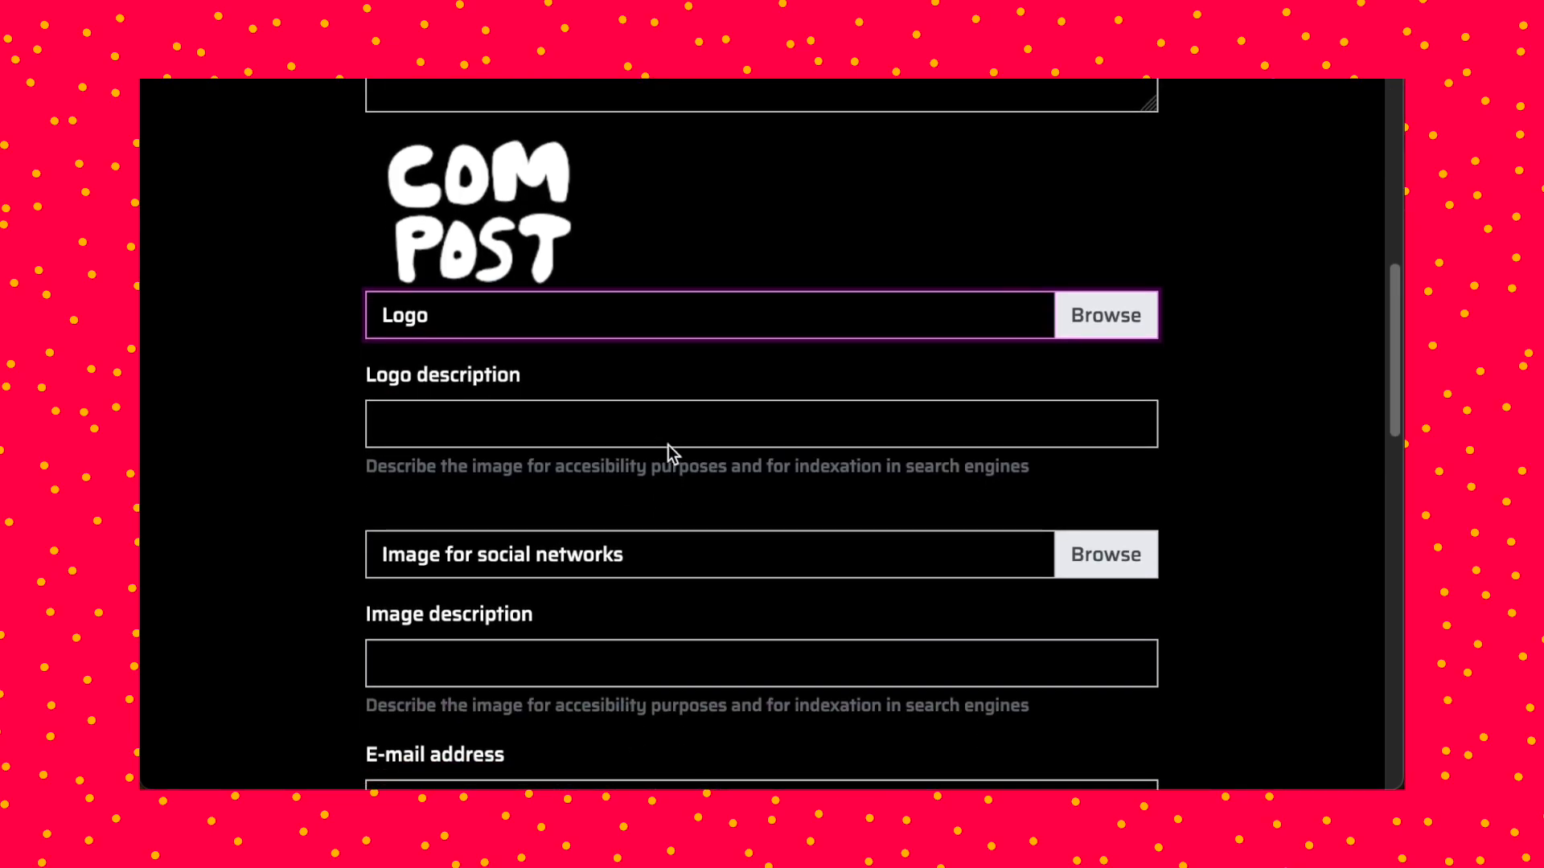
click(672, 427)
text(Compost logo)
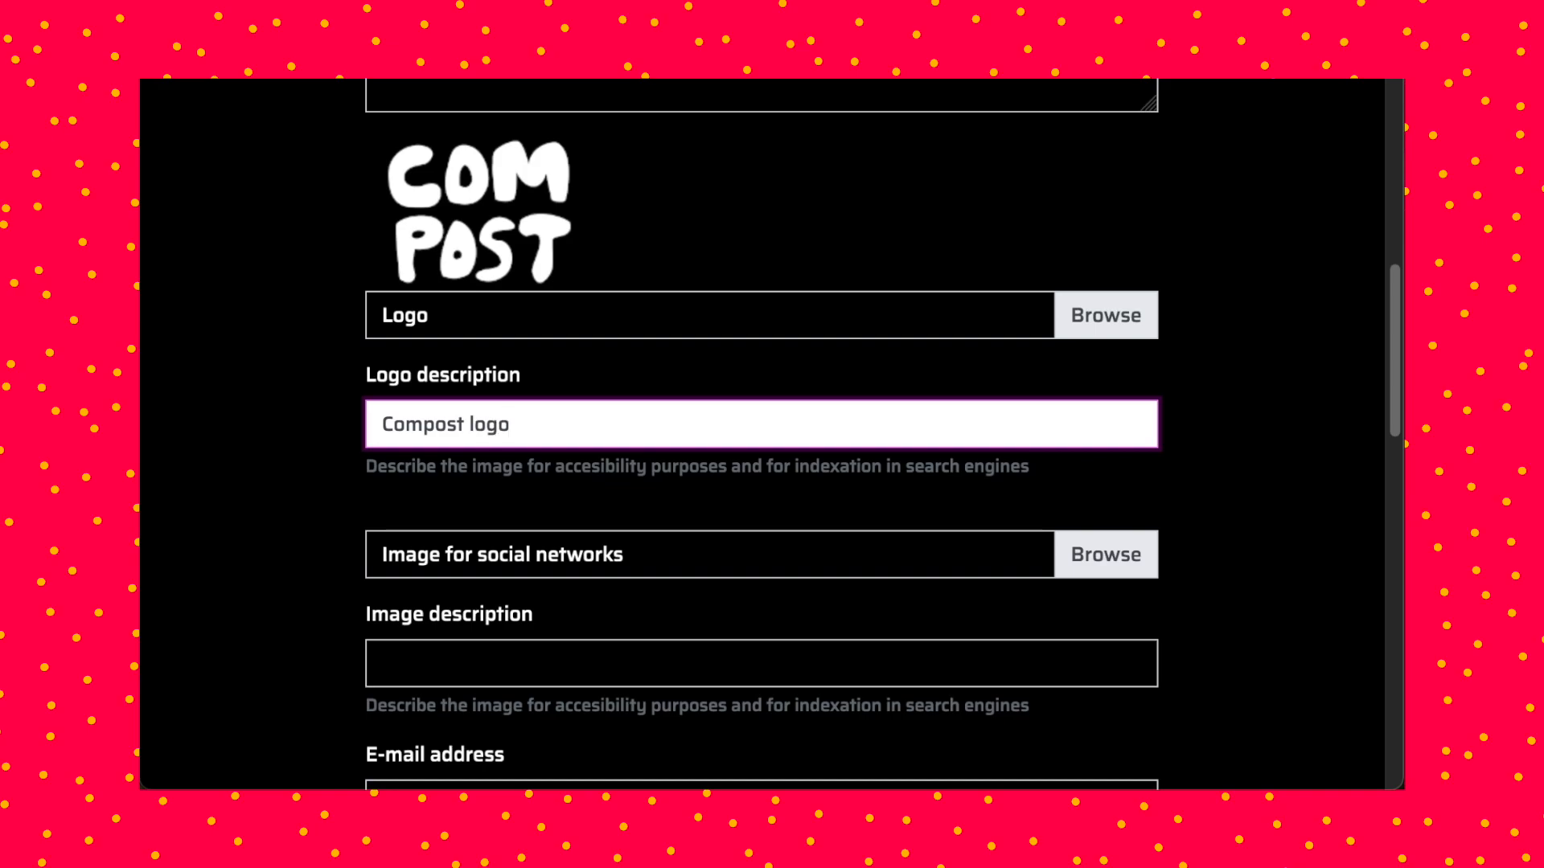
- Upload the COMPOST image as the image for social networks and describe it as "COMPOST logo"
scroll(655, 410, down, 3)
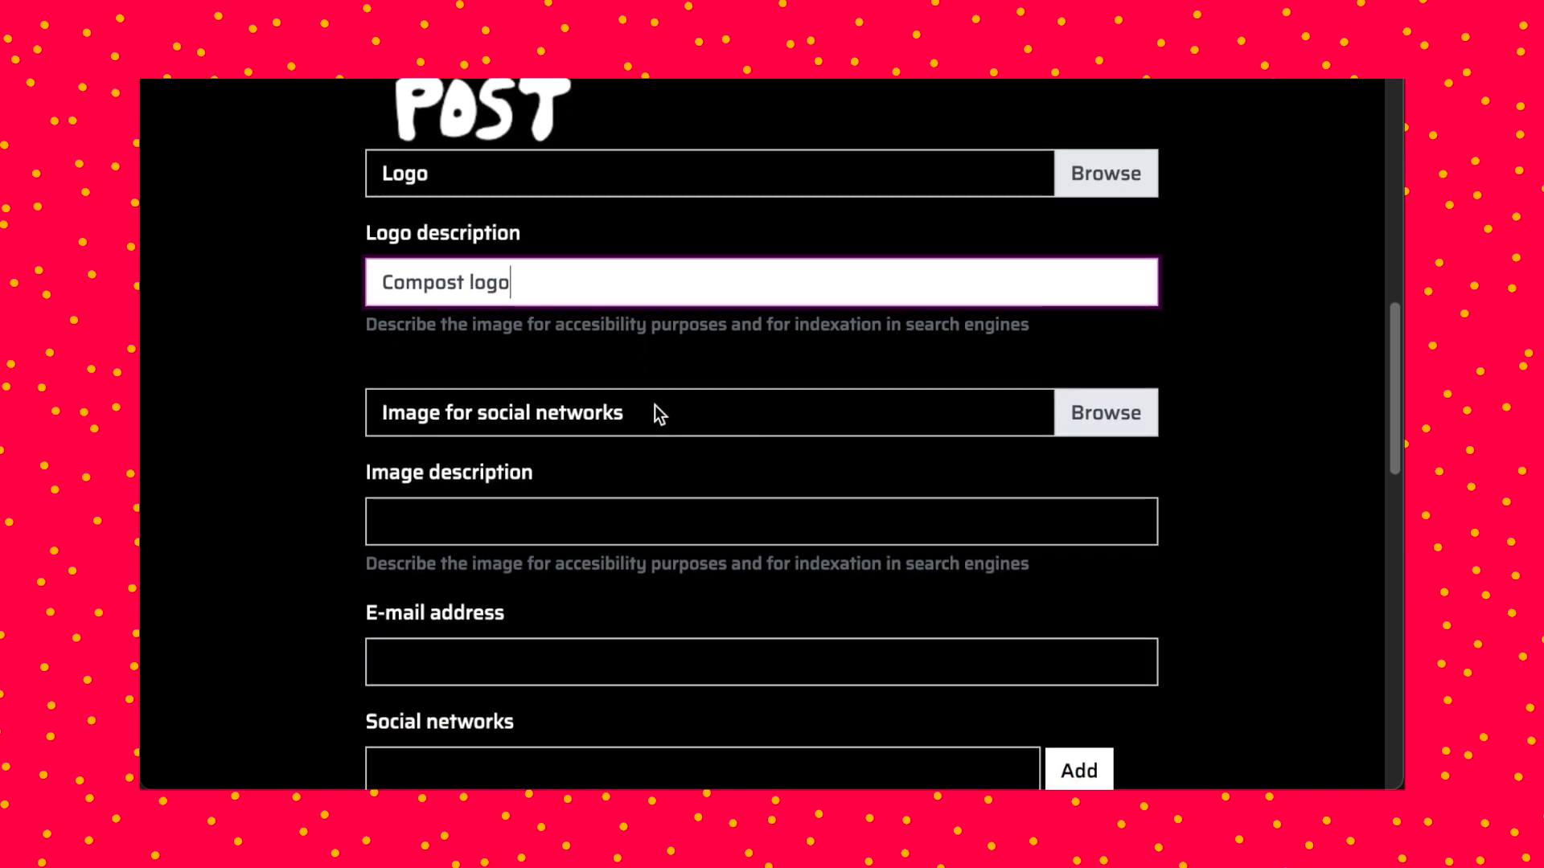
scroll(659, 415, down, 2)
click(1103, 313)
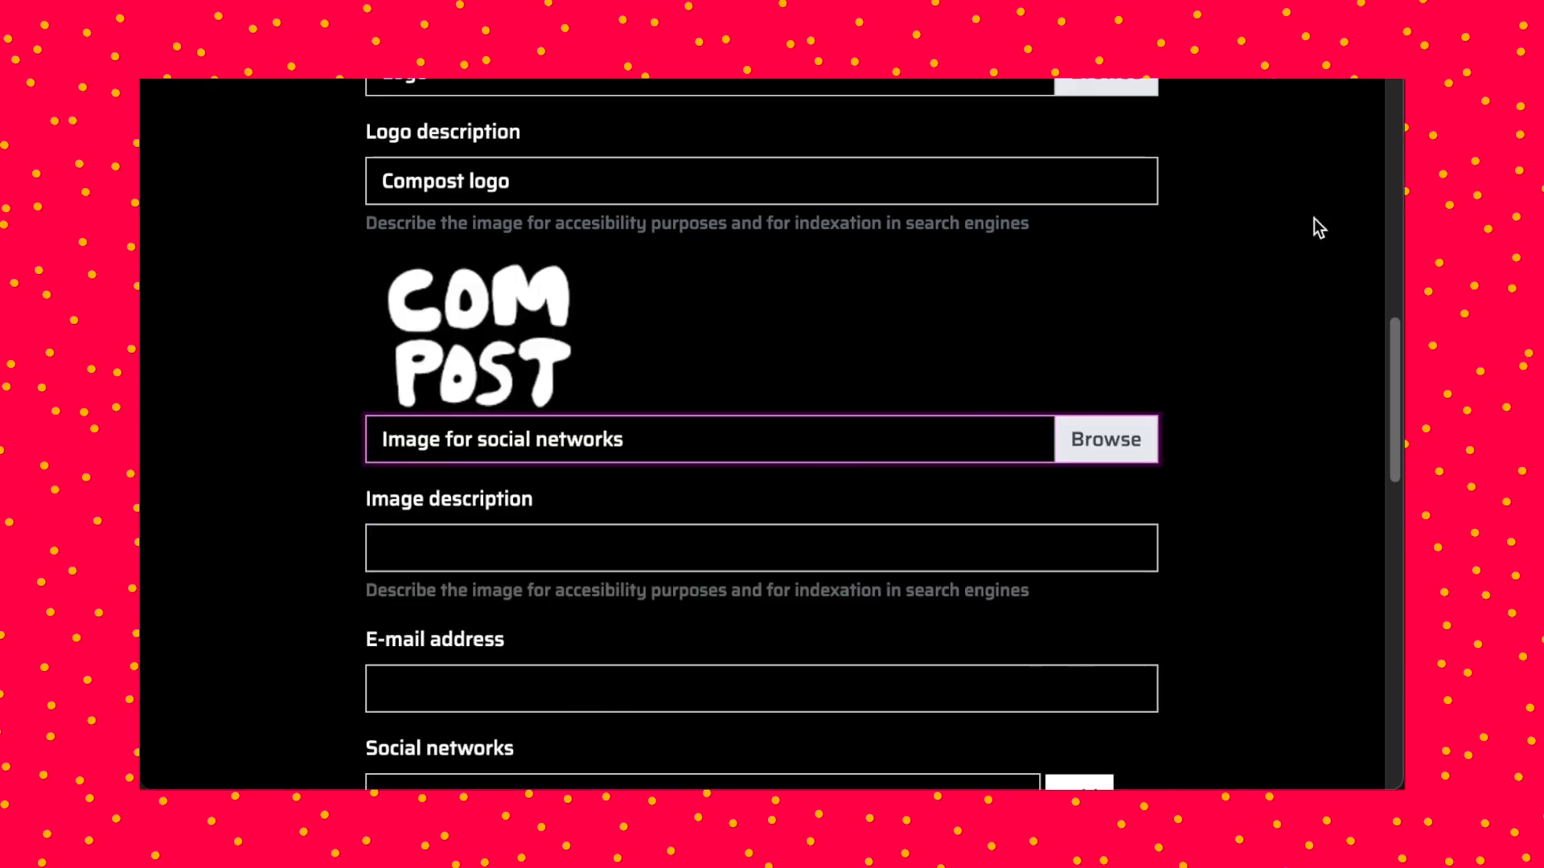
scroll(982, 369, down, 3)
click(490, 378)
text(COMPOST logo)
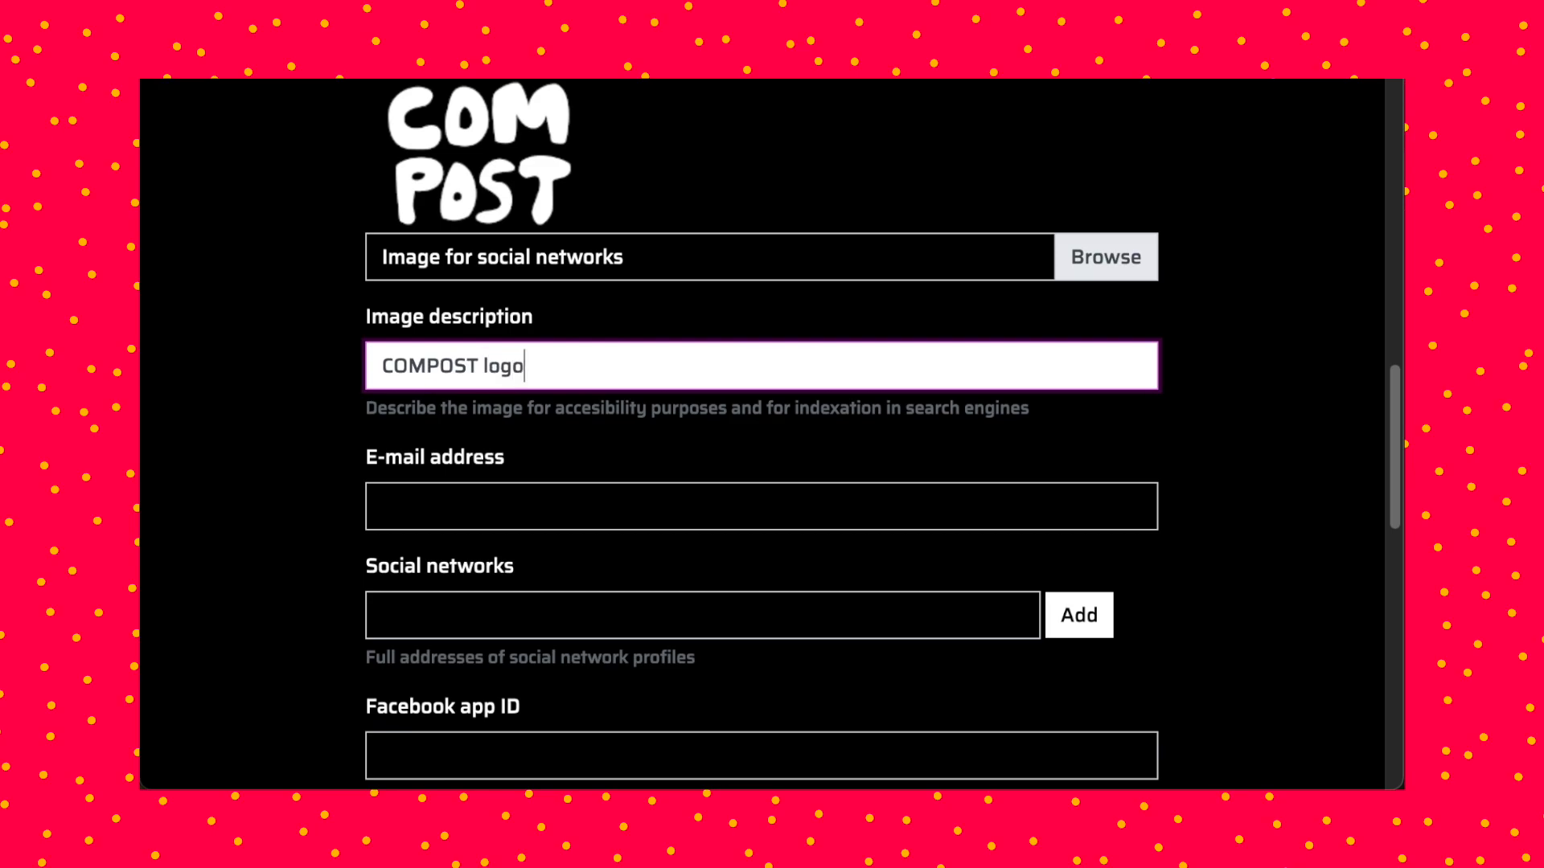
- Change the logo description to "COMPOST logo"
scroll(417, 413, up, 4)
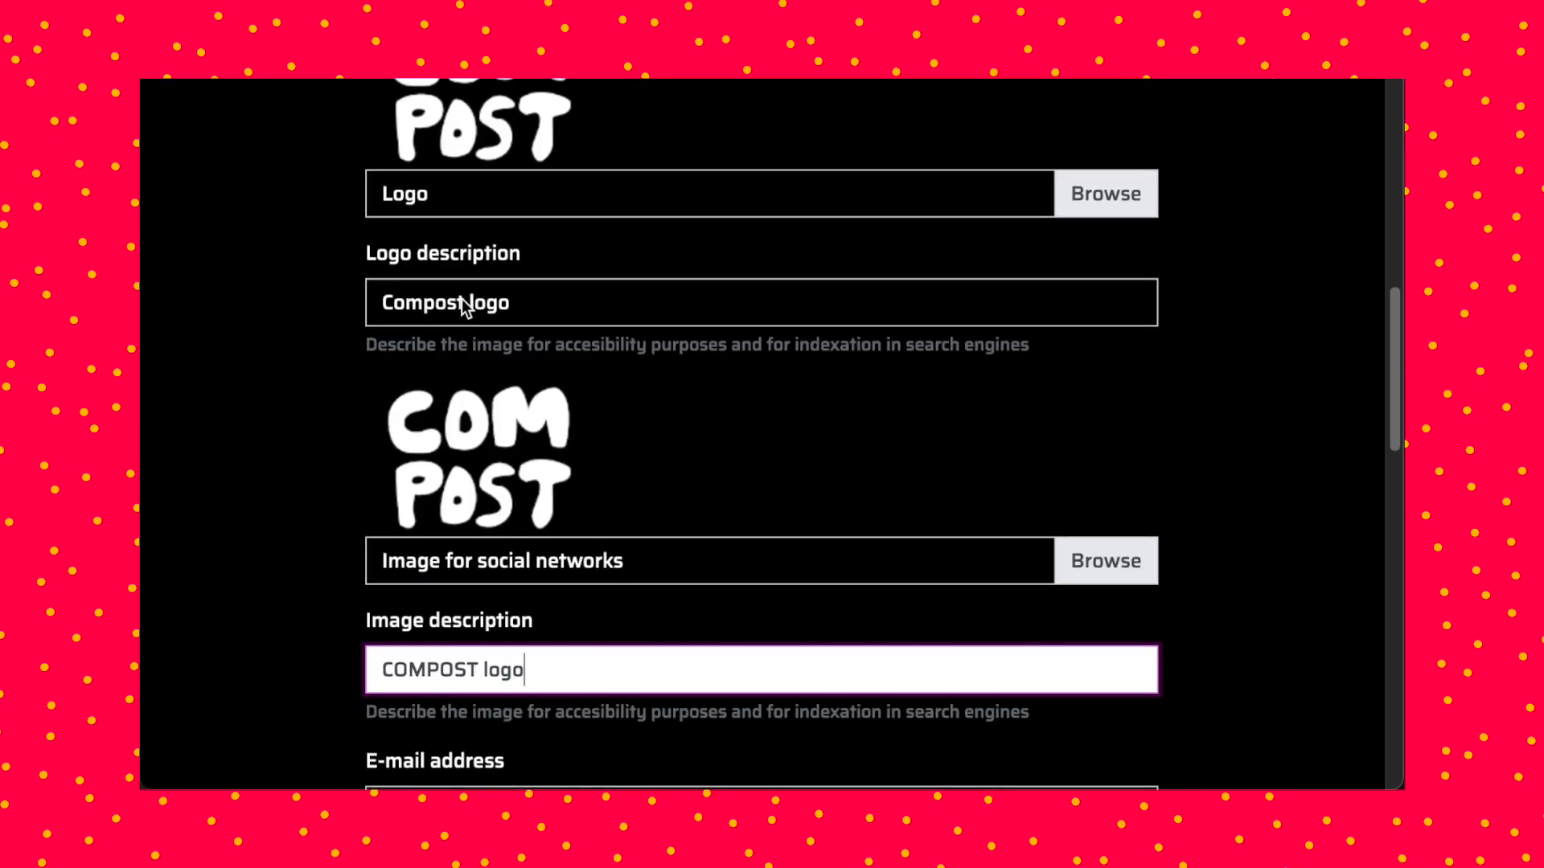
drag(465, 303, 373, 302)
text(COMPOST)
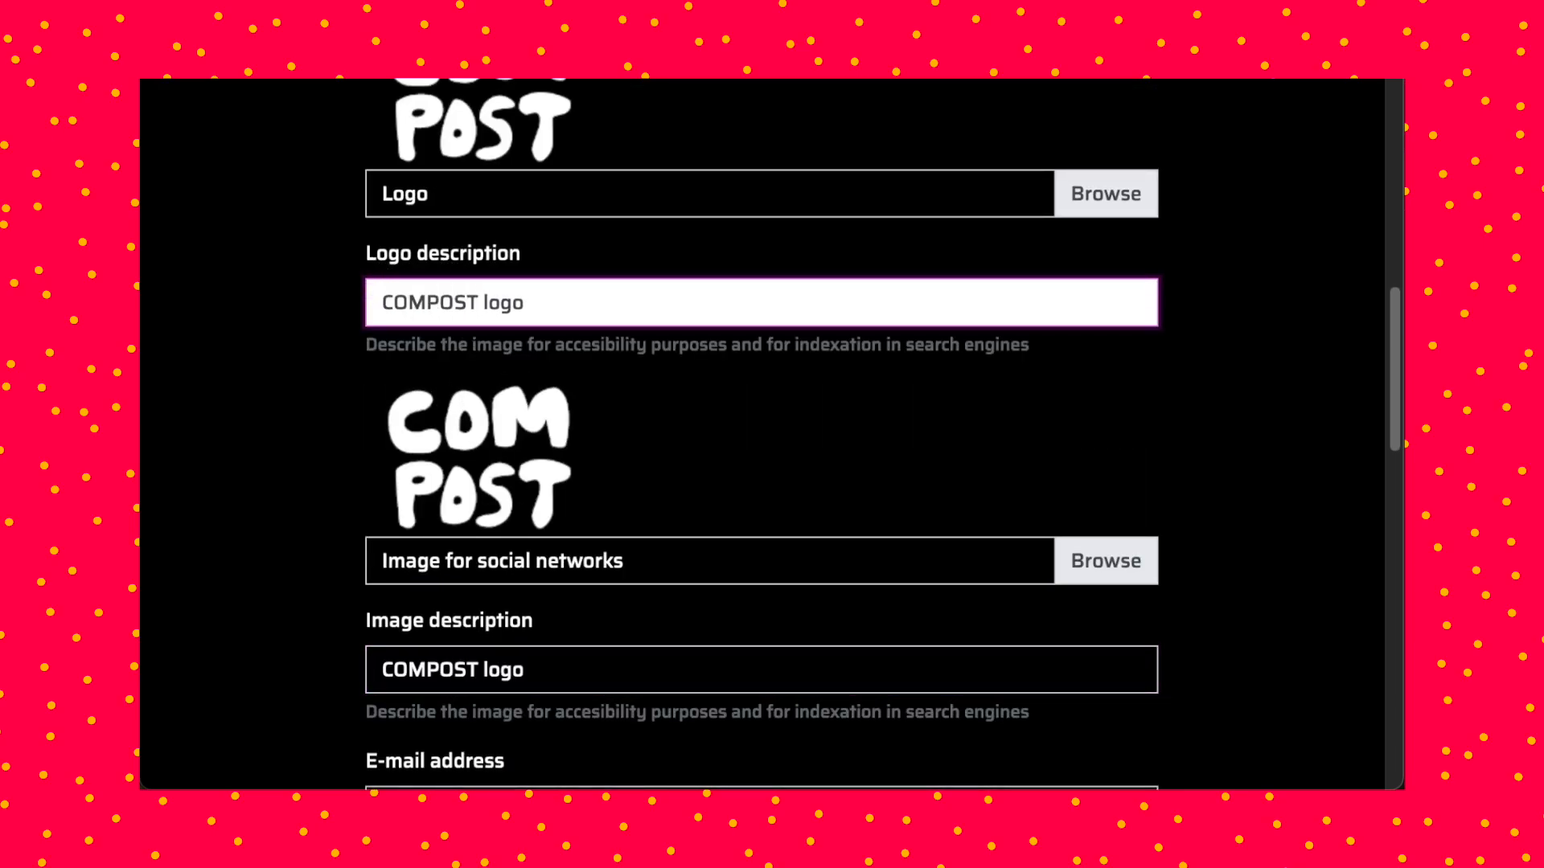
- Save the About post, leaving the e-mail, social network and webmaster verification fields empty
scroll(1043, 423, down, 4)
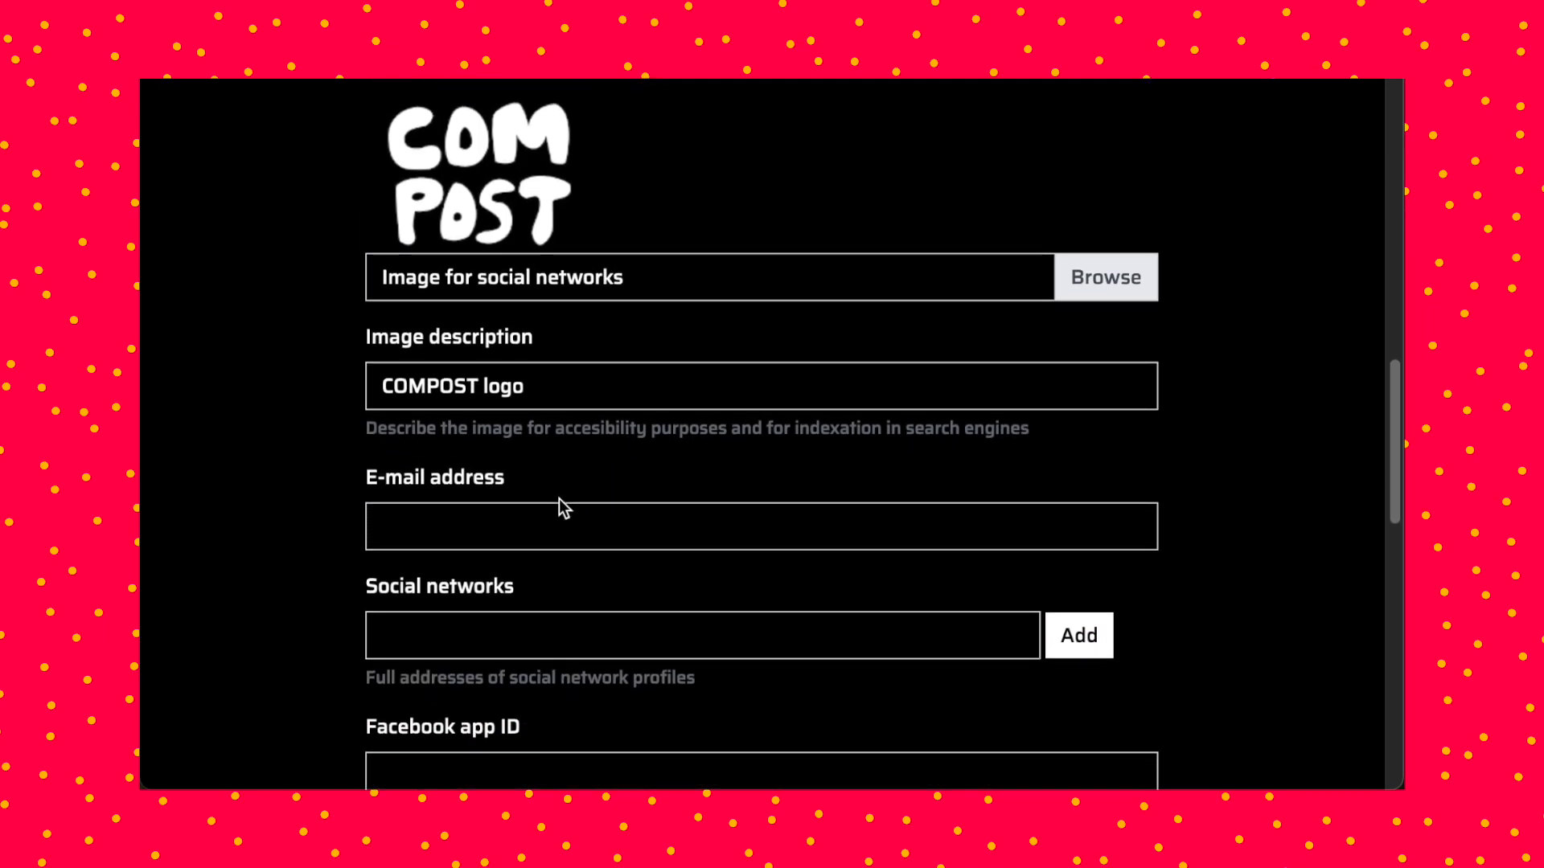
scroll(503, 530, down, 2)
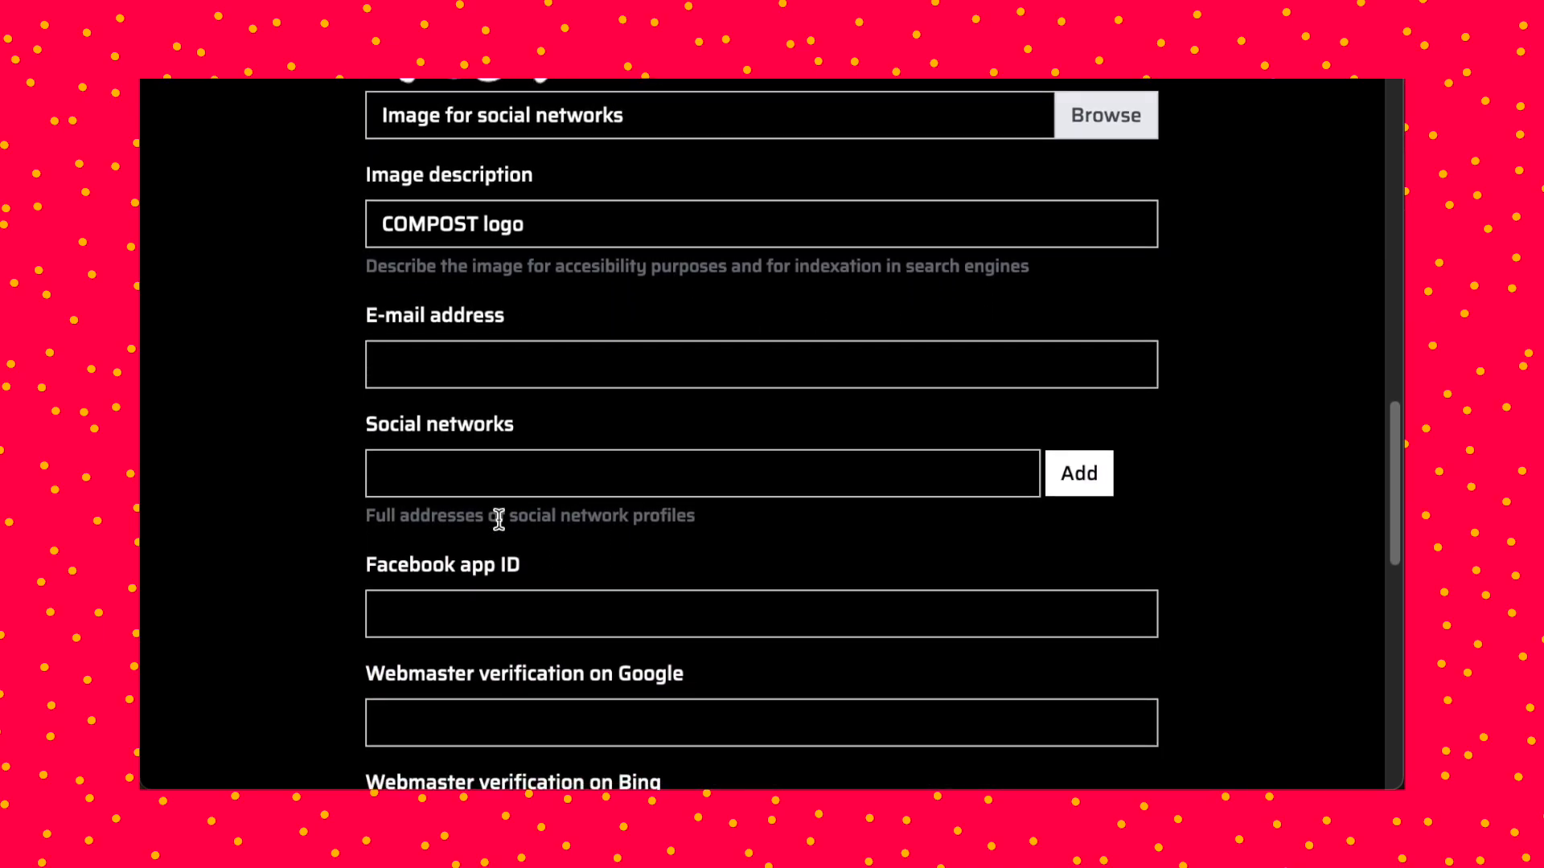
click(498, 476)
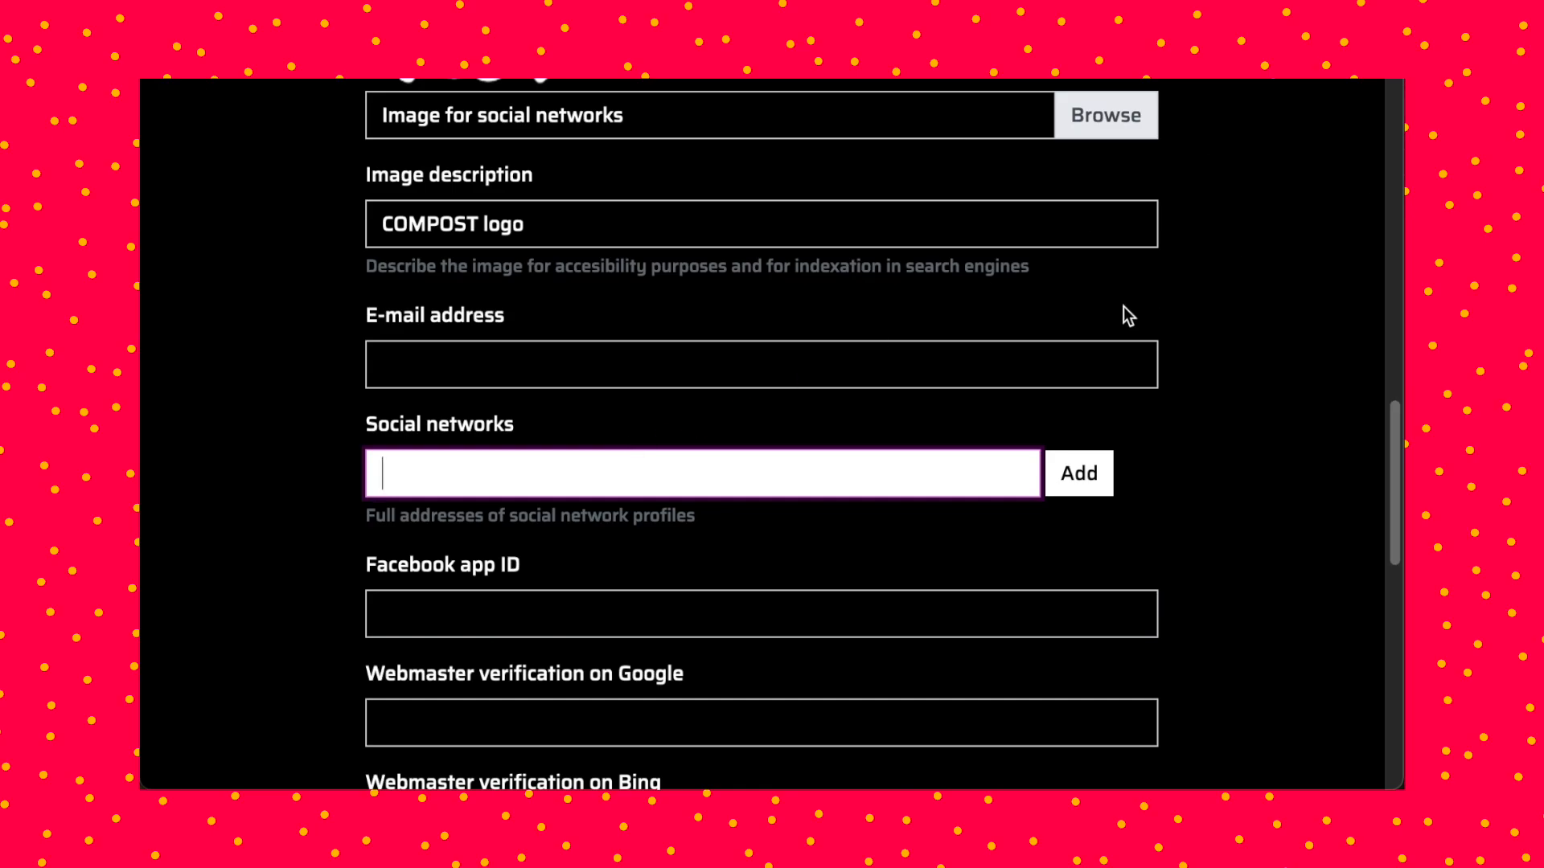
scroll(1125, 313, down, 7)
scroll(1125, 314, down, 4)
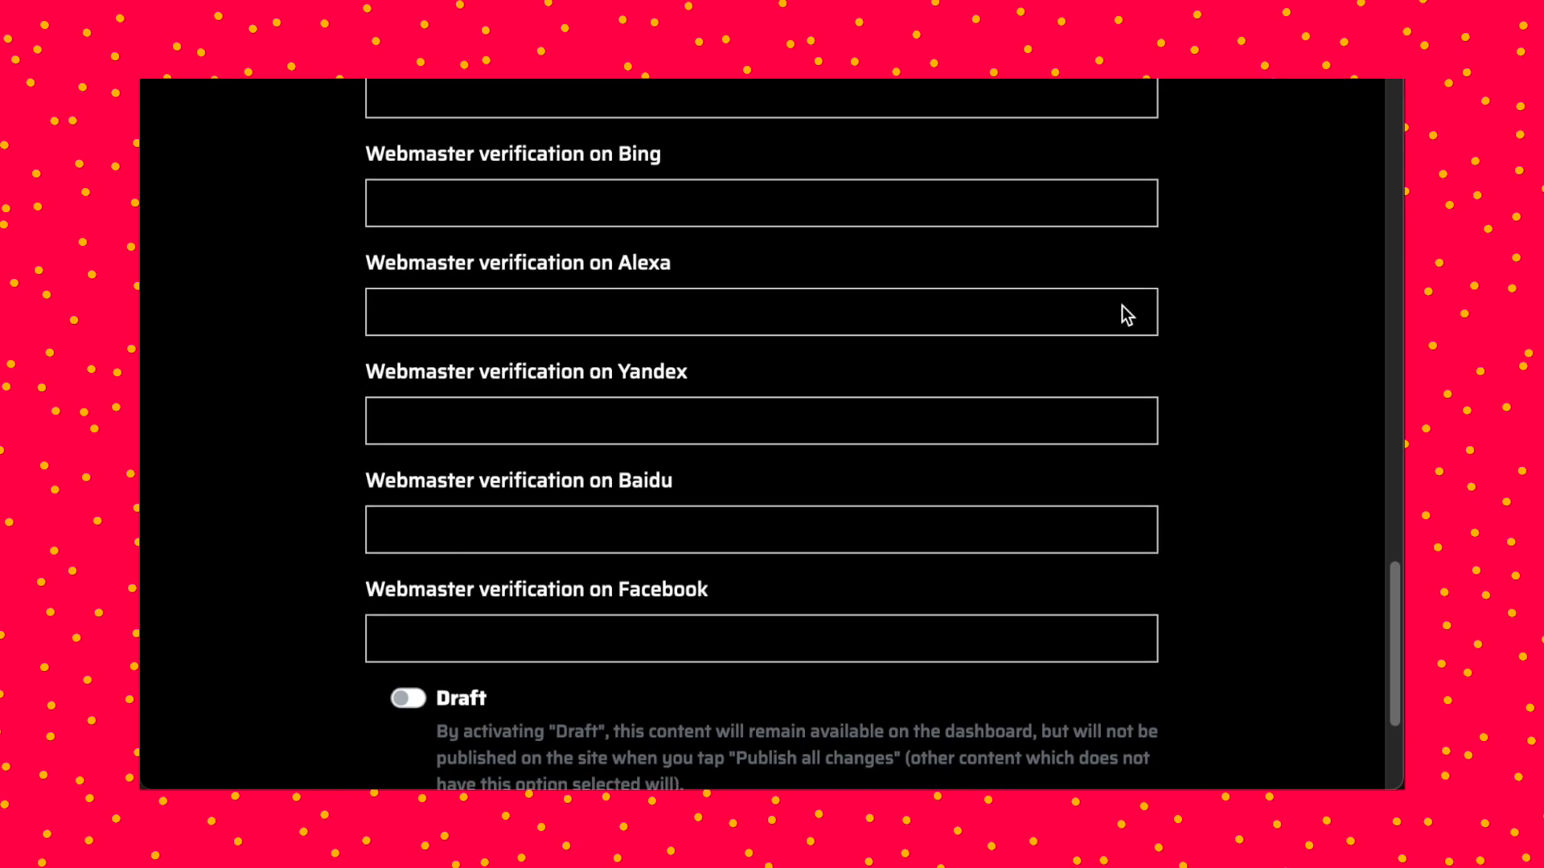
click(403, 744)
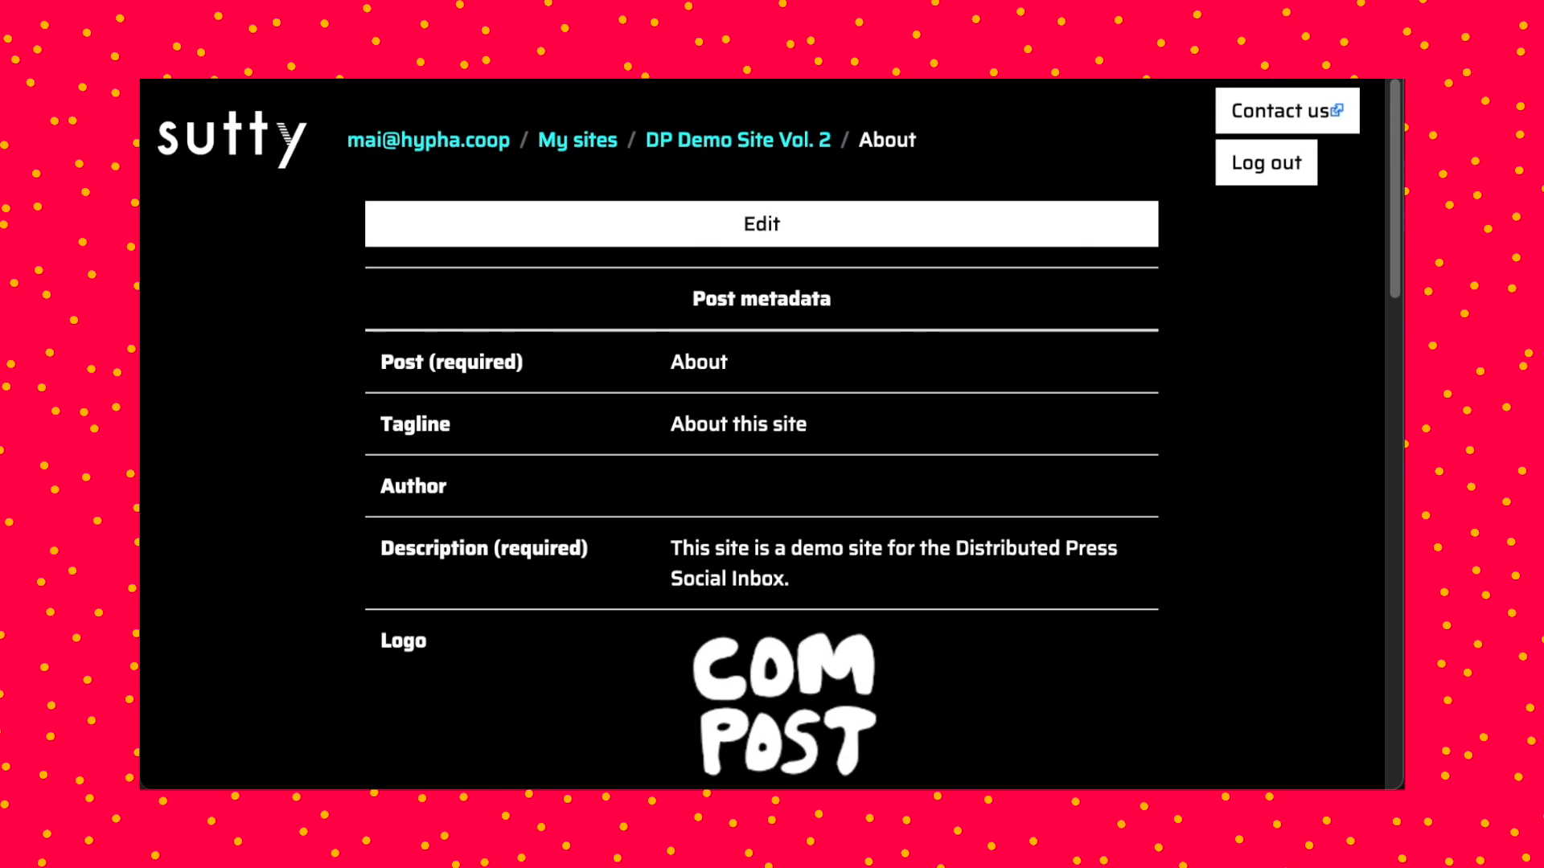
- Review the saved About post, reopen it for editing to examine its image and contact fields, and save it again without changes
scroll(1309, 296, down, 1)
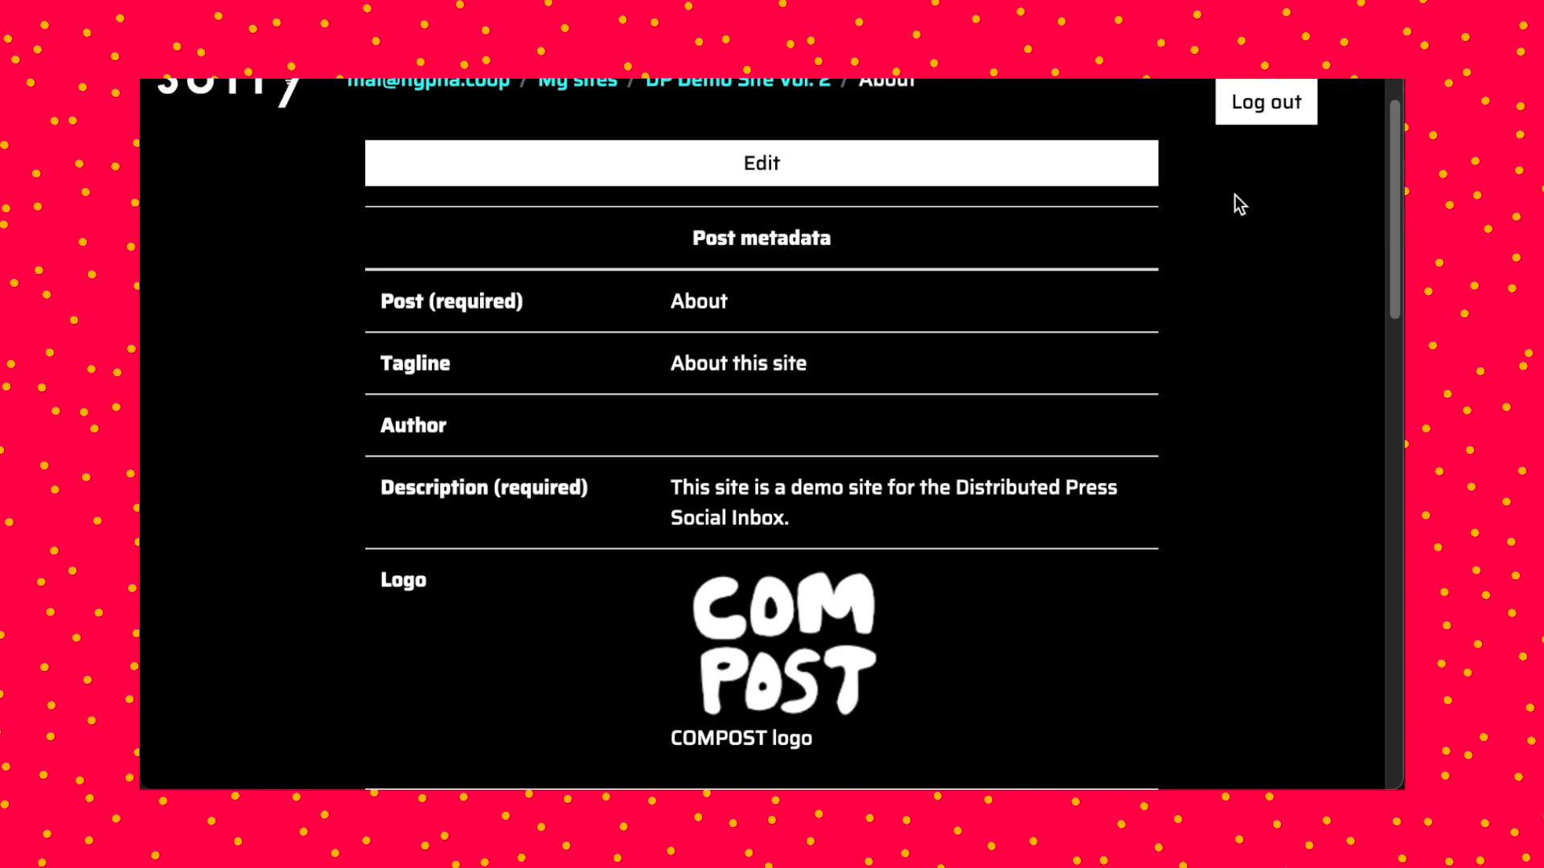
scroll(1041, 362, down, 6)
scroll(1030, 360, up, 7)
click(758, 226)
scroll(1078, 217, down, 5)
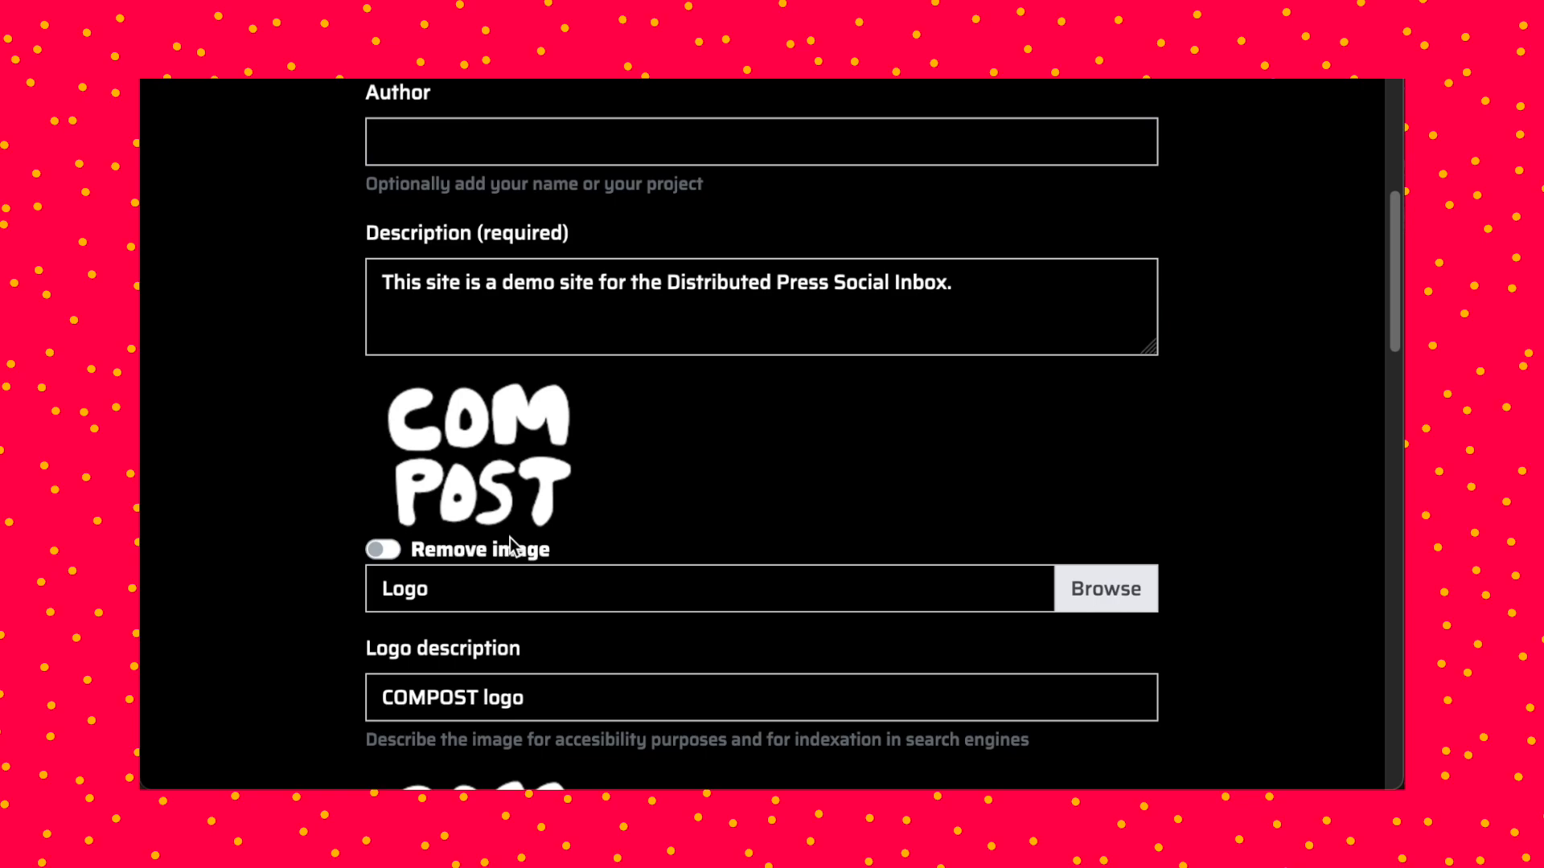
scroll(467, 451, down, 3)
scroll(469, 452, down, 2)
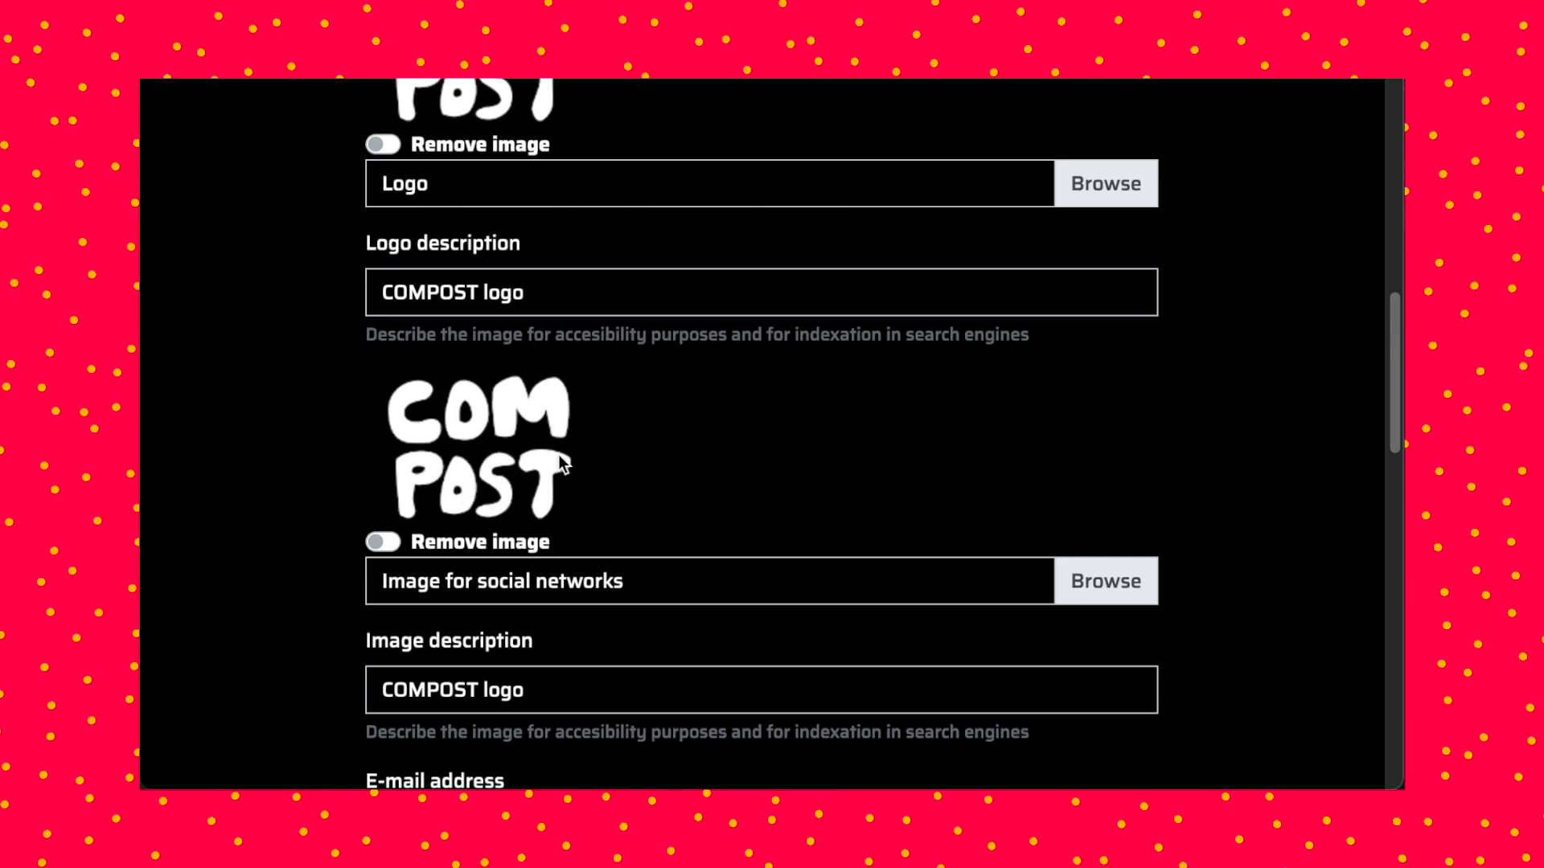
scroll(809, 297, down, 3)
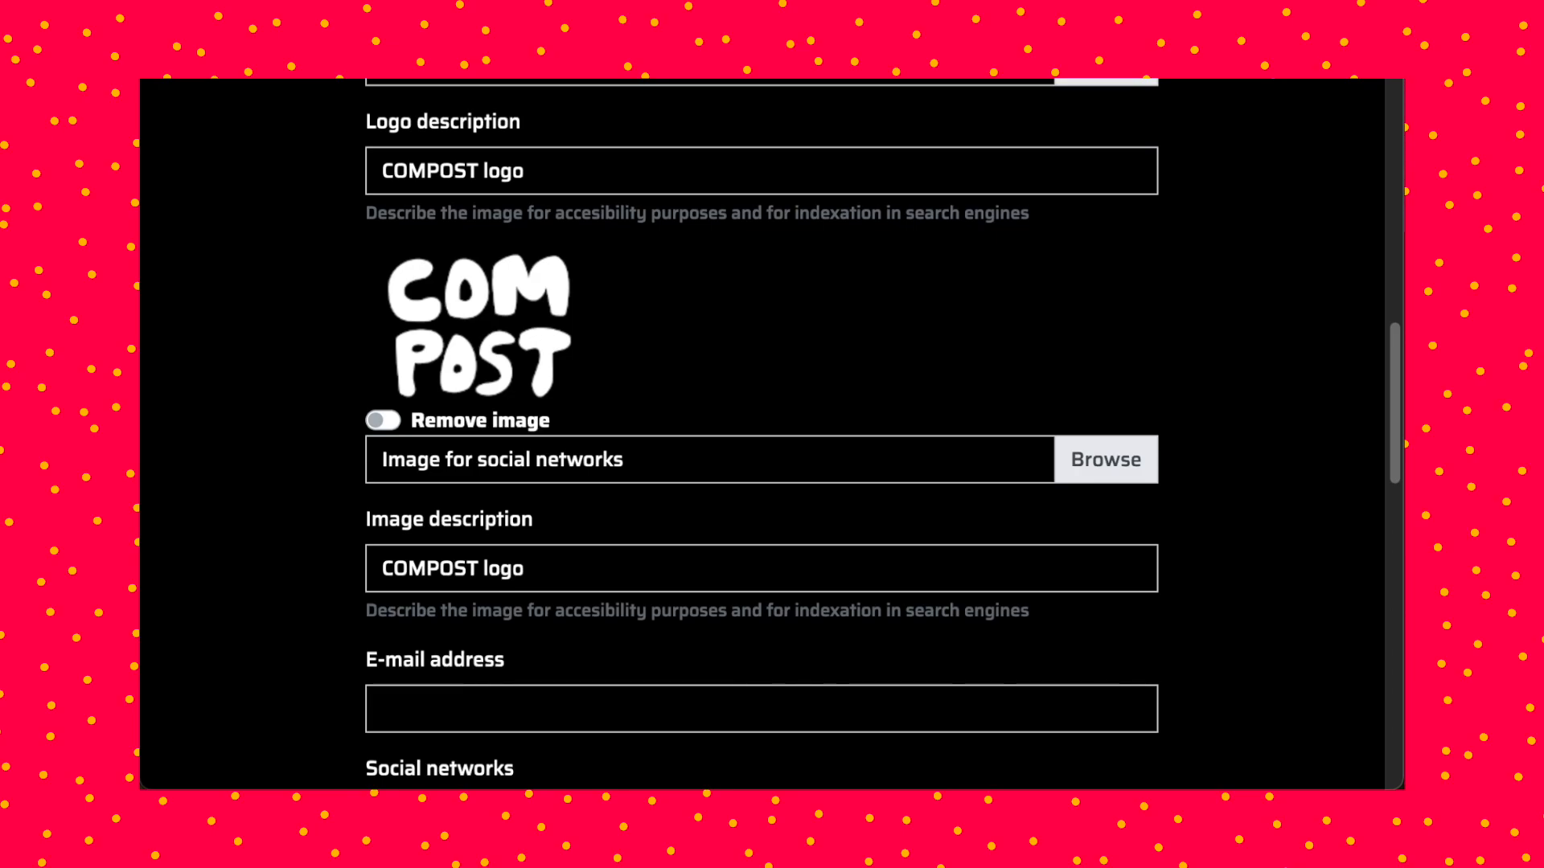
scroll(1244, 273, down, 3)
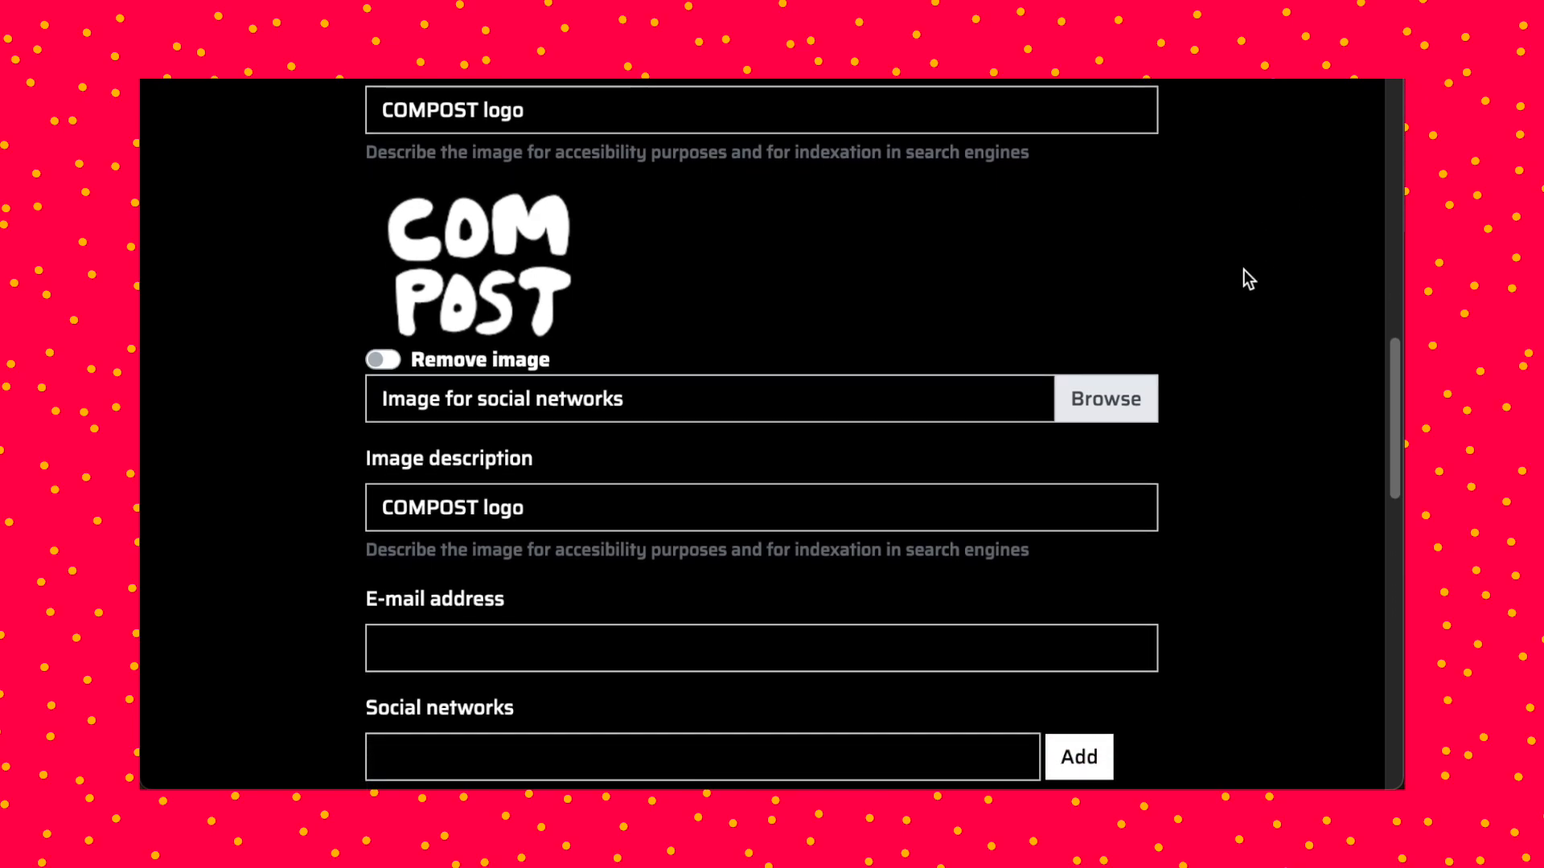
scroll(1296, 256, down, 2)
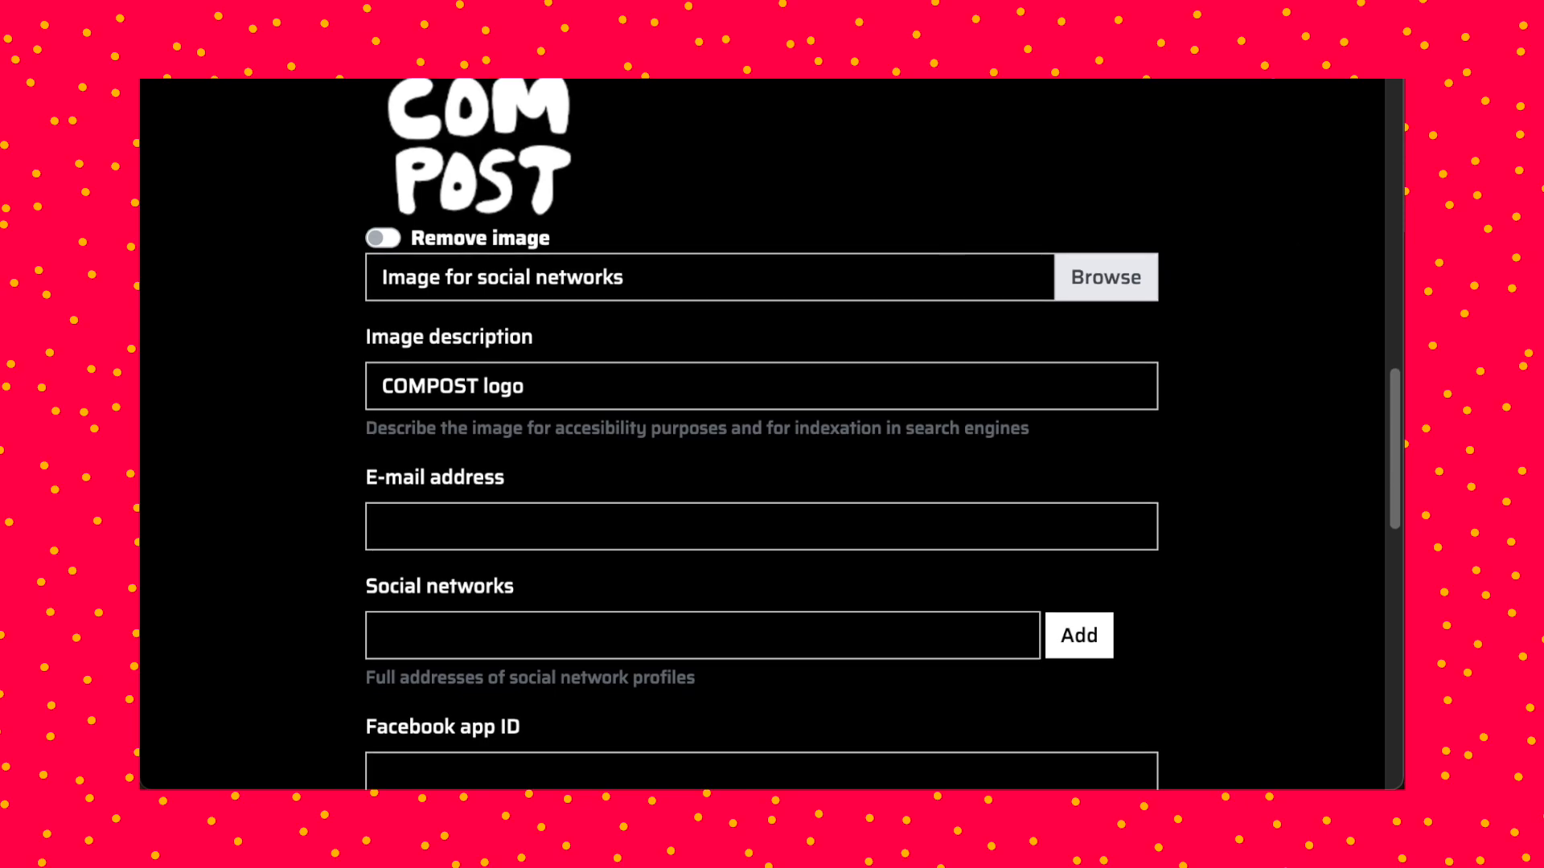
scroll(1146, 274, down, 2)
scroll(1147, 273, down, 10)
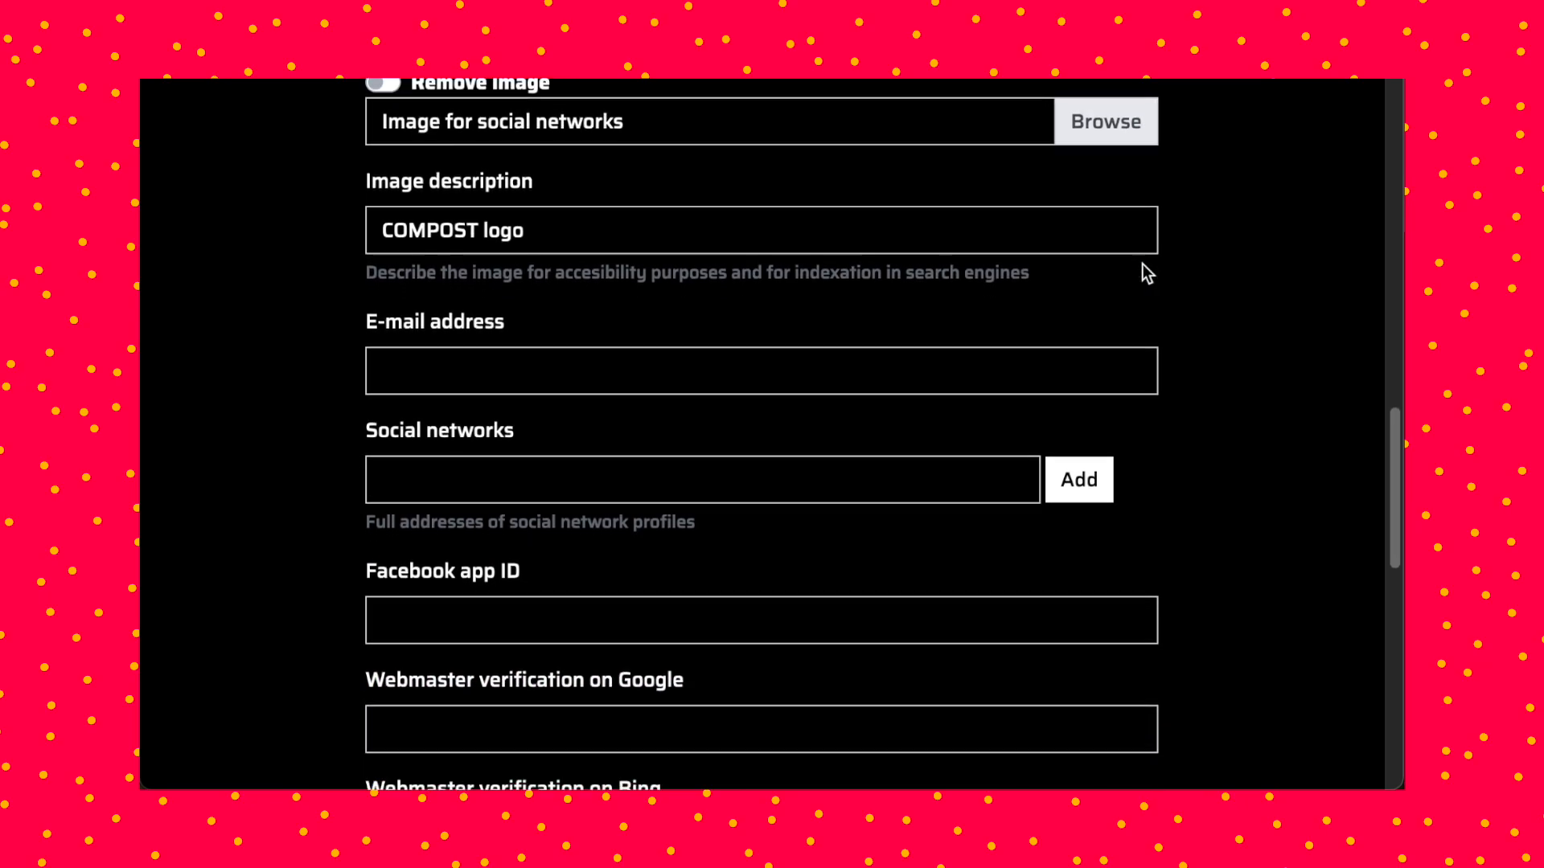
click(402, 741)
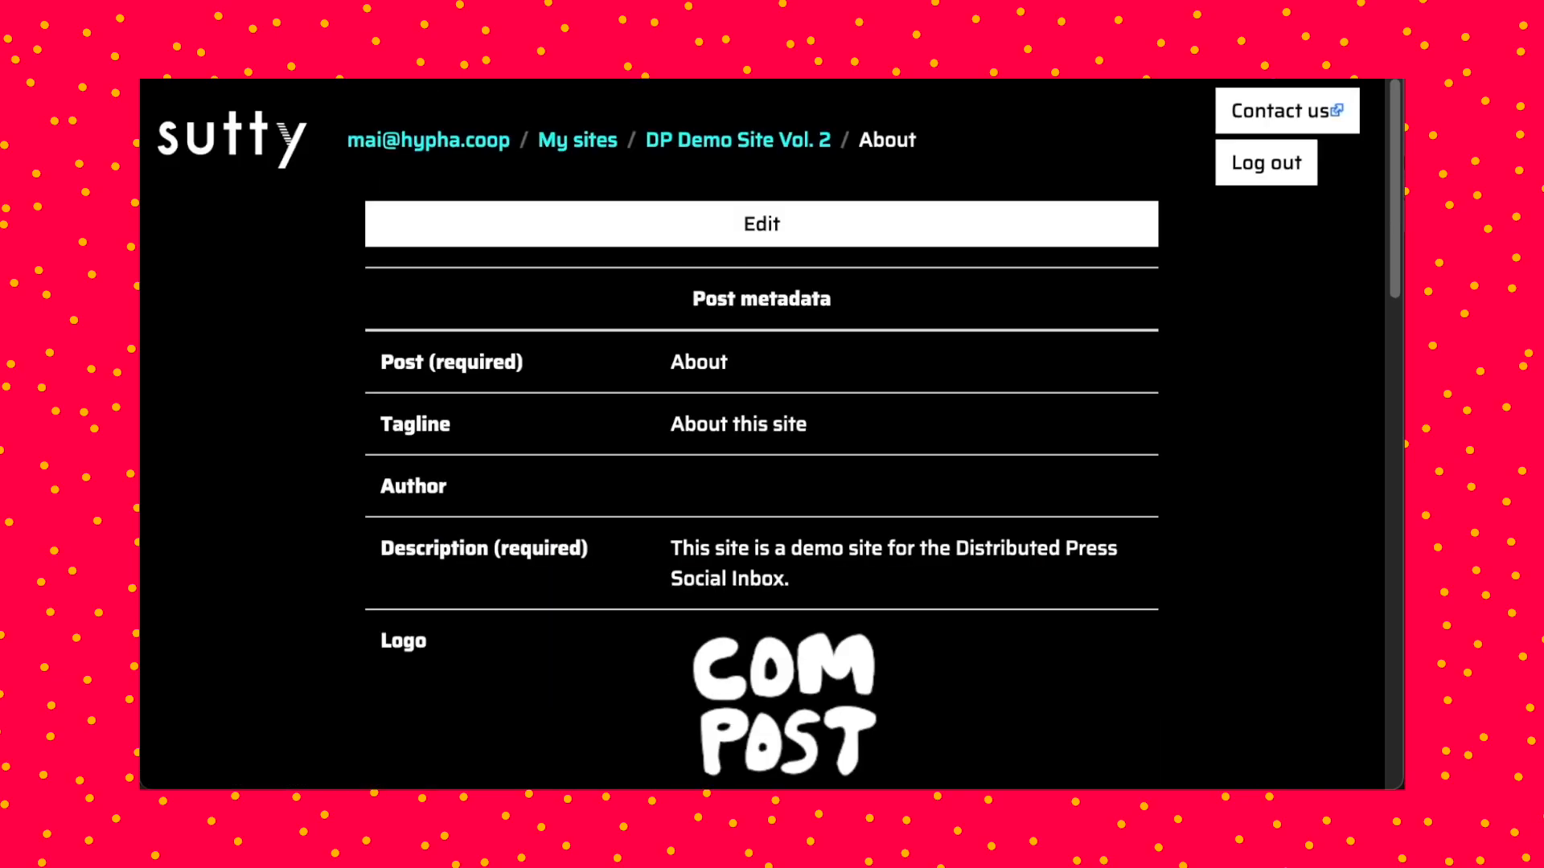
scroll(1193, 378, down, 15)
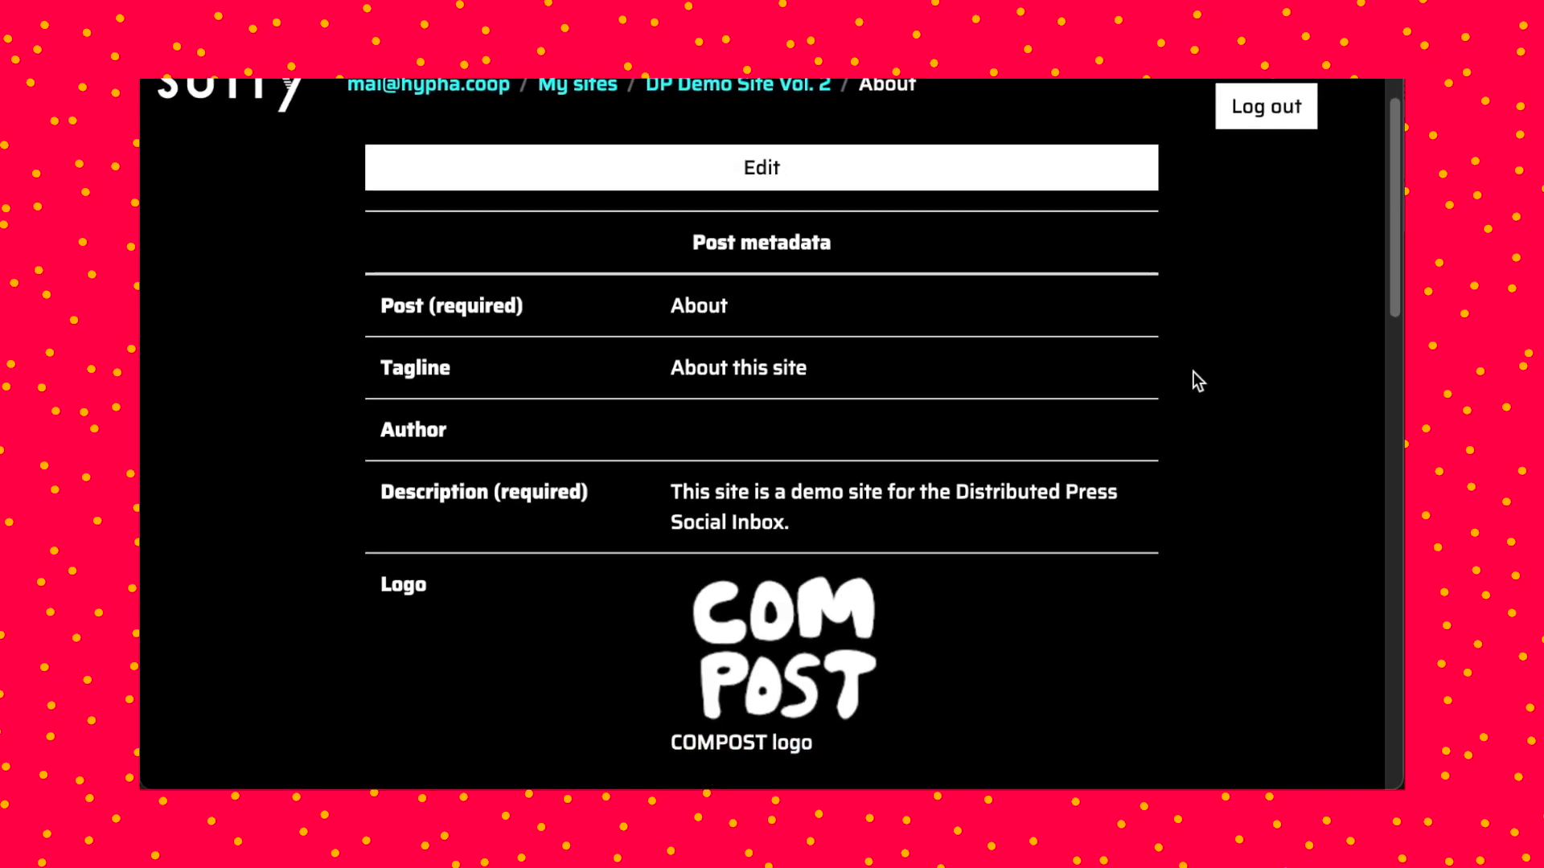
scroll(1184, 380, up, 15)
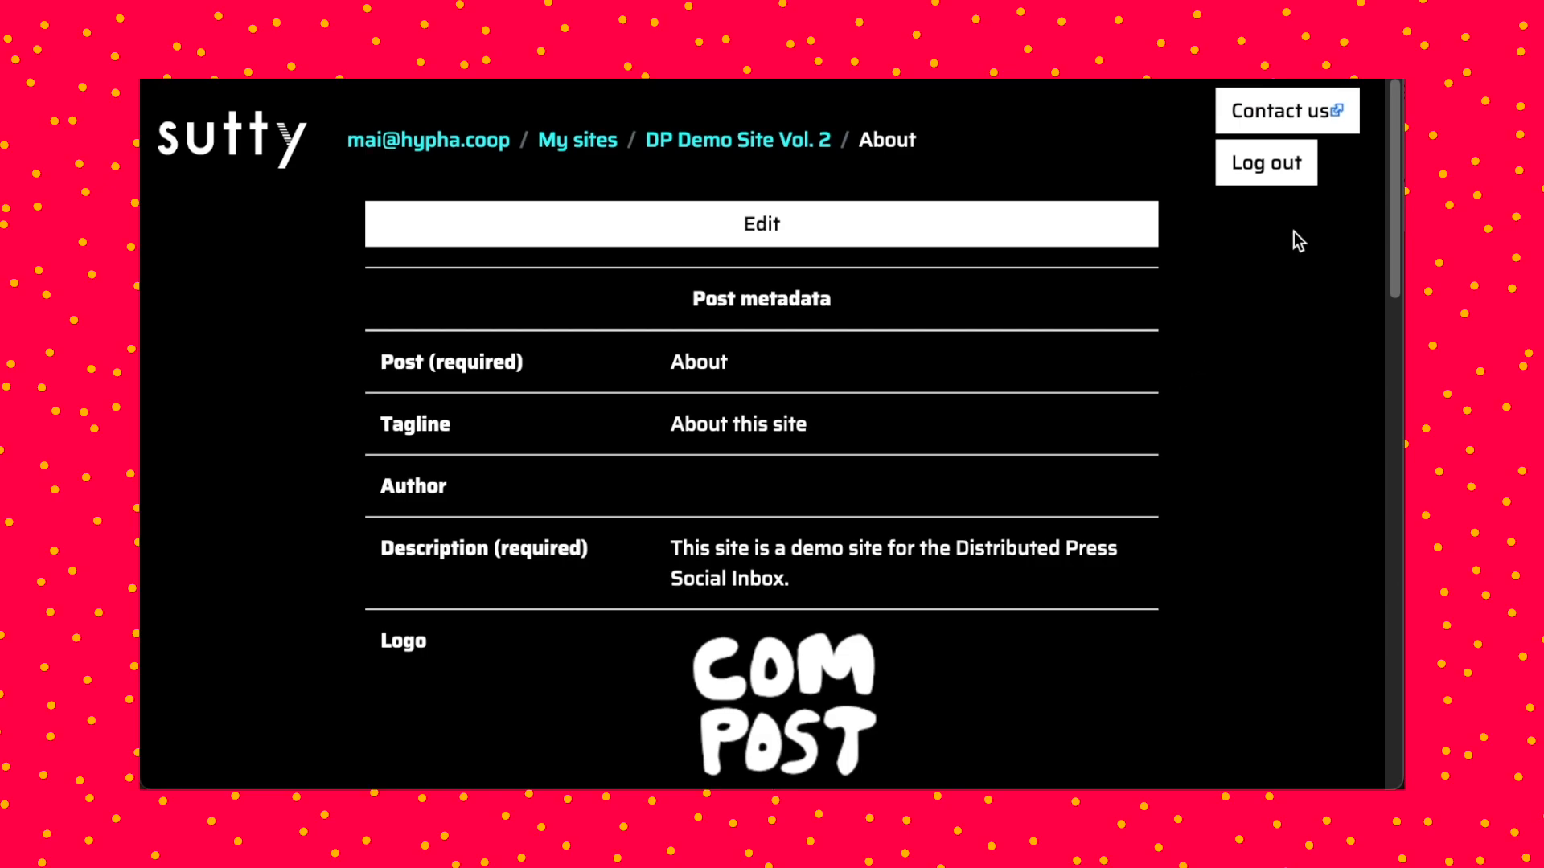
- Return to the DP Demo Site Vol. 2 overview and publish all changes
click(738, 143)
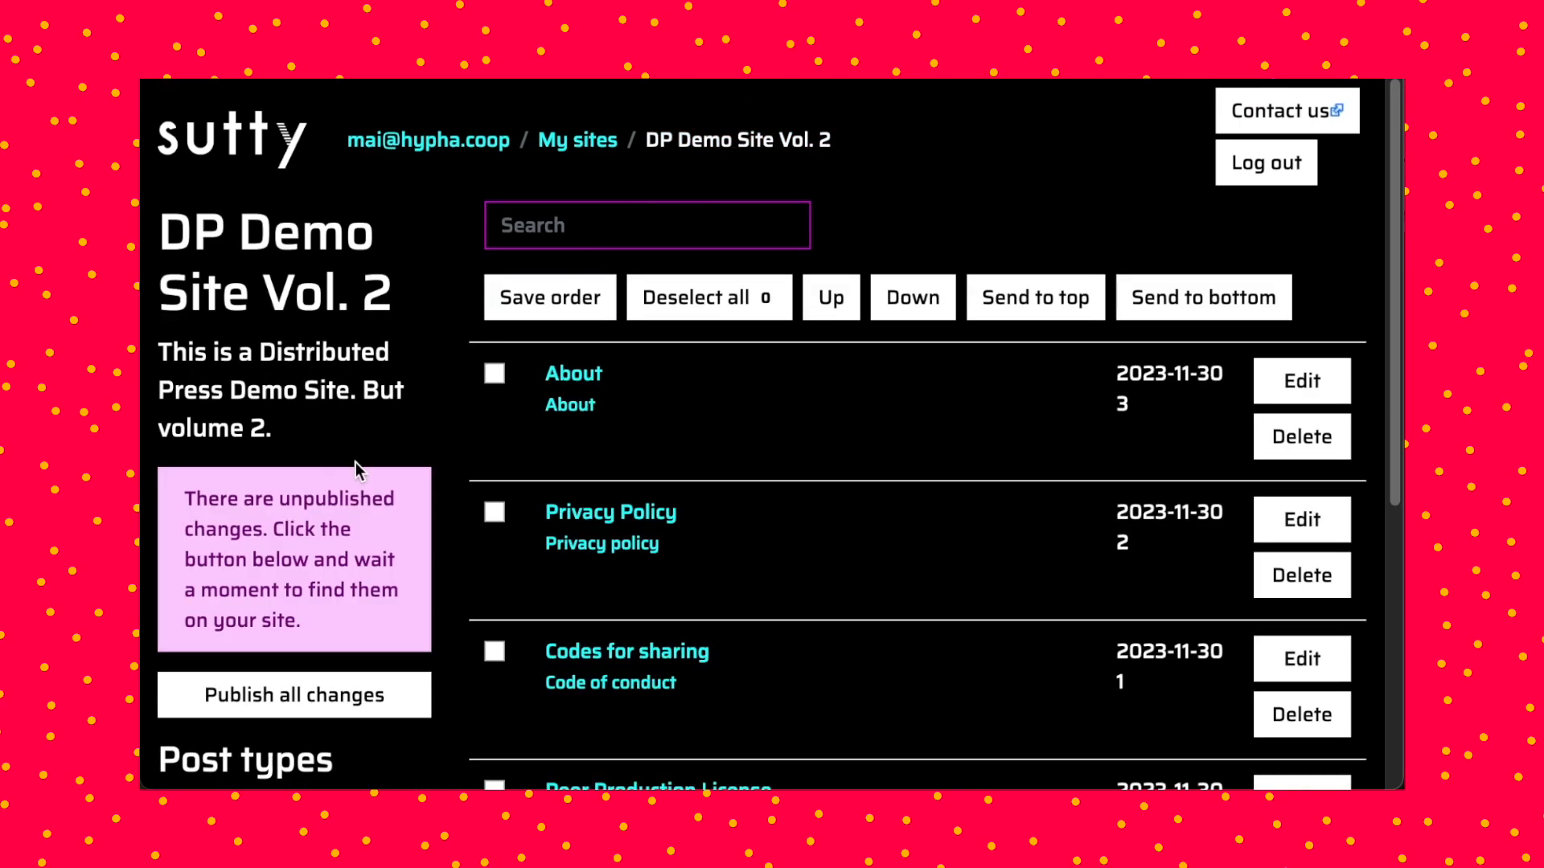
click(277, 696)
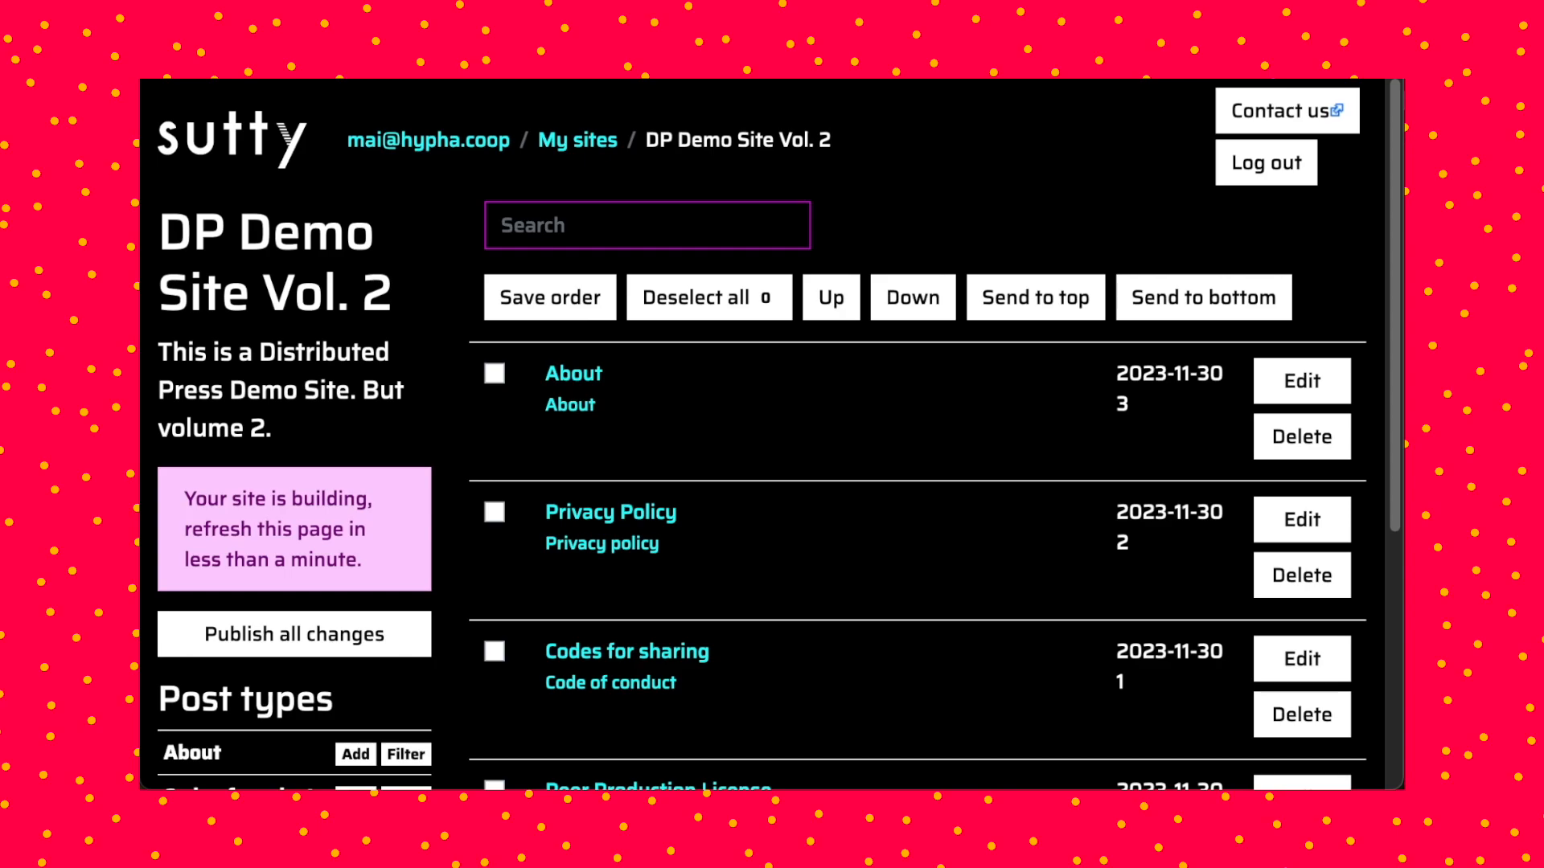
scroll(878, 175, down, 1)
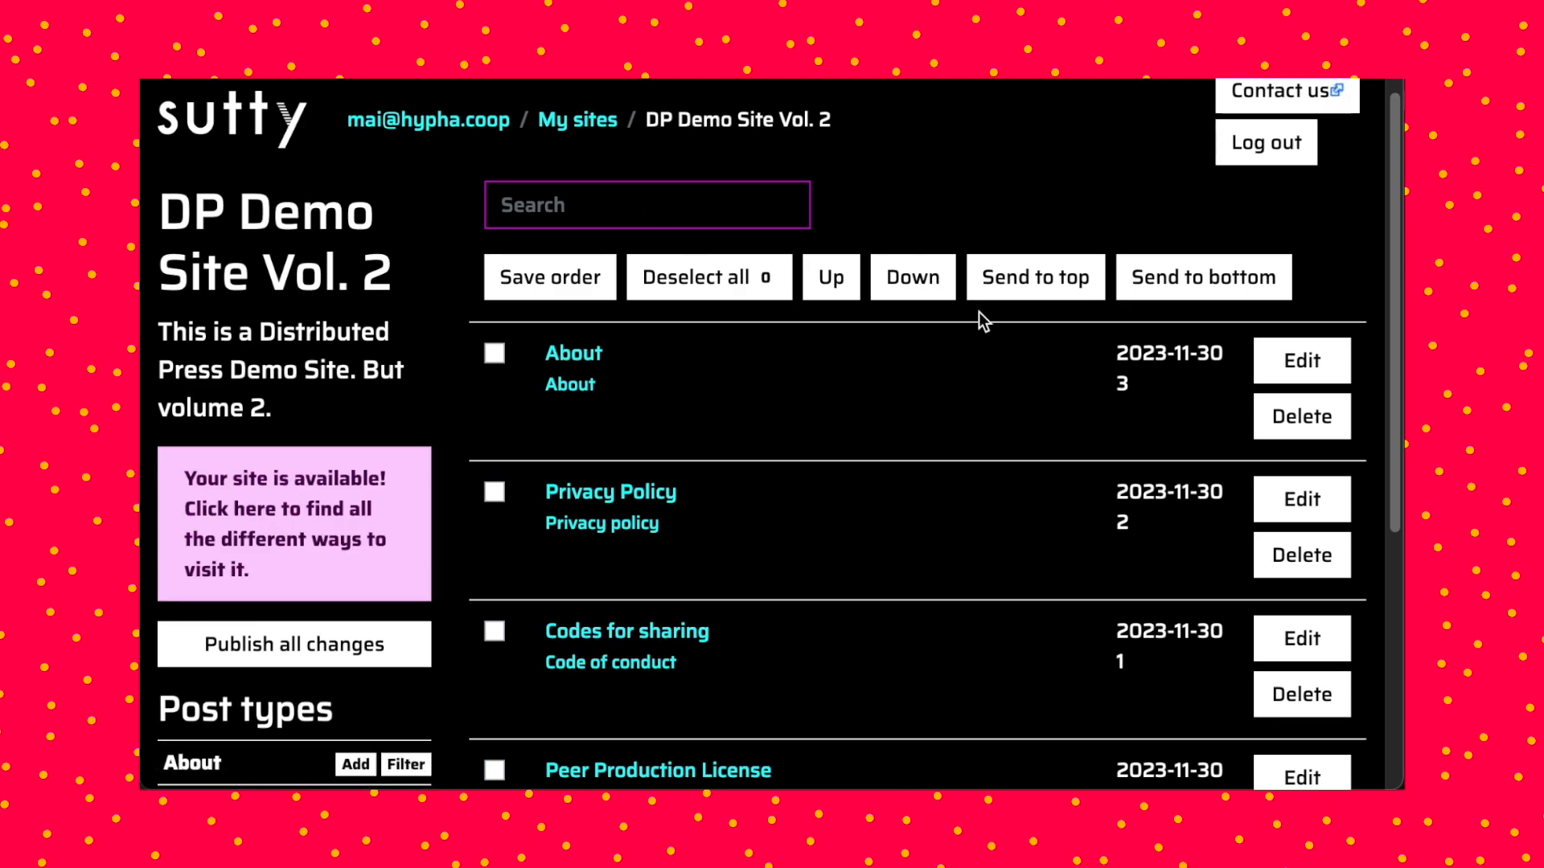
- Open the list of ways to visit the published site and select its Fediverse address
scroll(975, 320, down, 1)
click(270, 490)
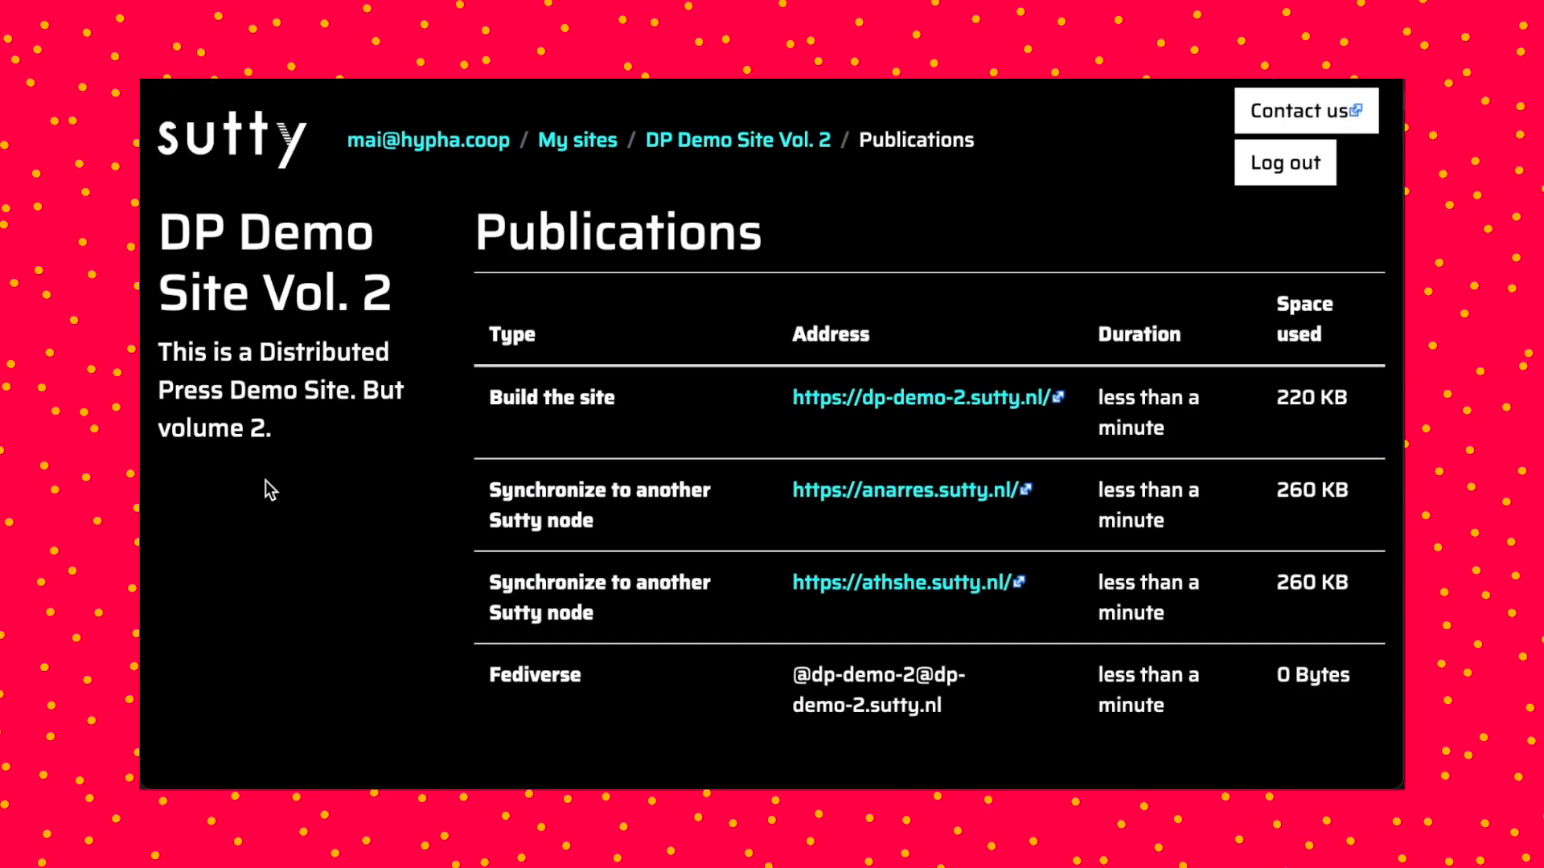
click(894, 707)
triple_click(894, 707)
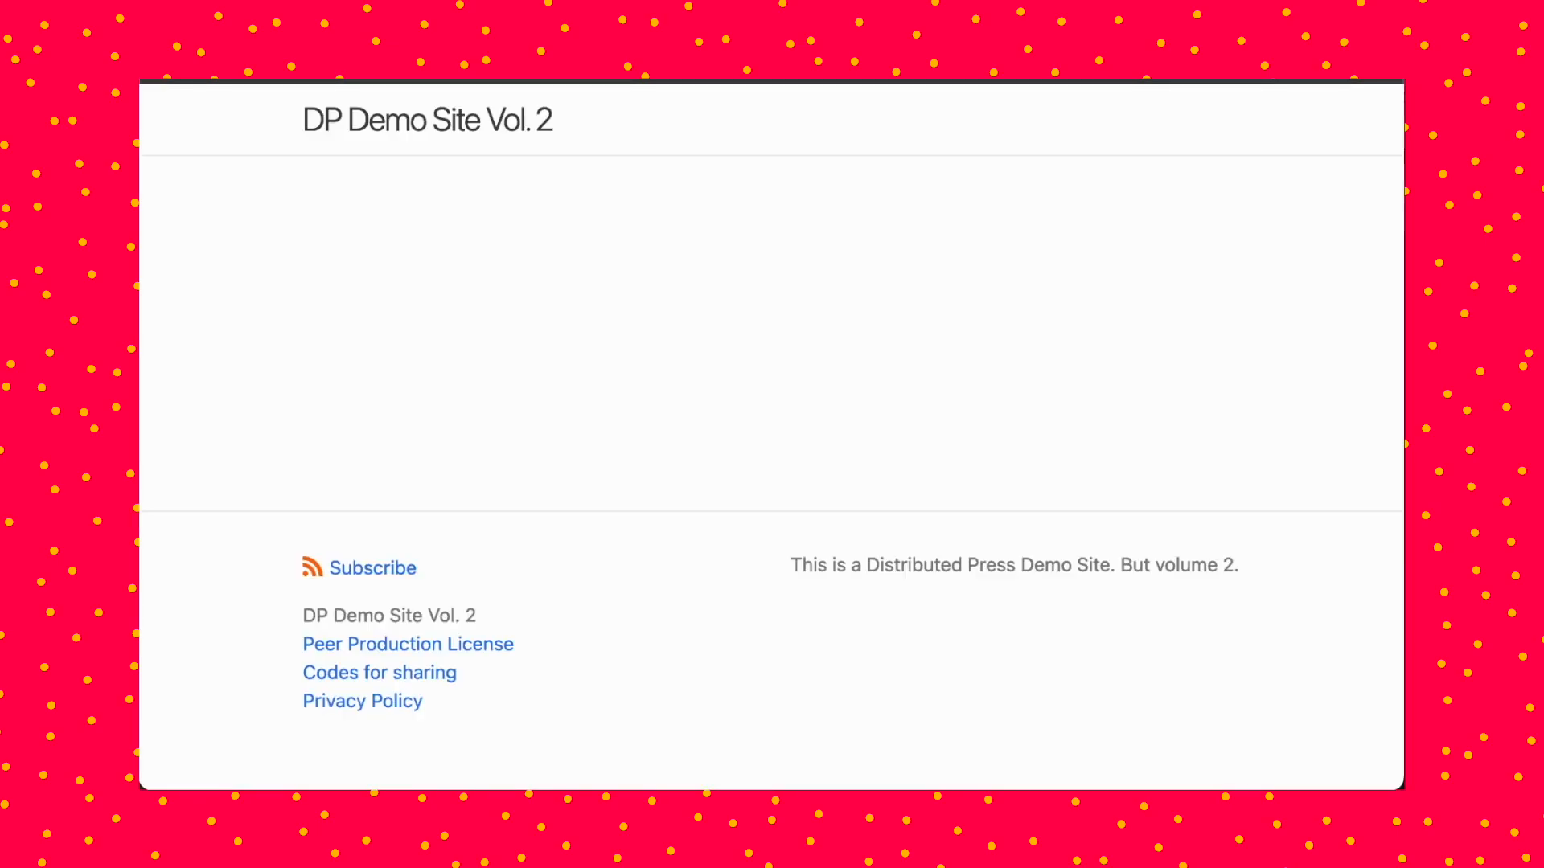
- Reload the live DP Demo Site Vol. 2 page and highlight the Fediverse address in its footer
key(super+r)
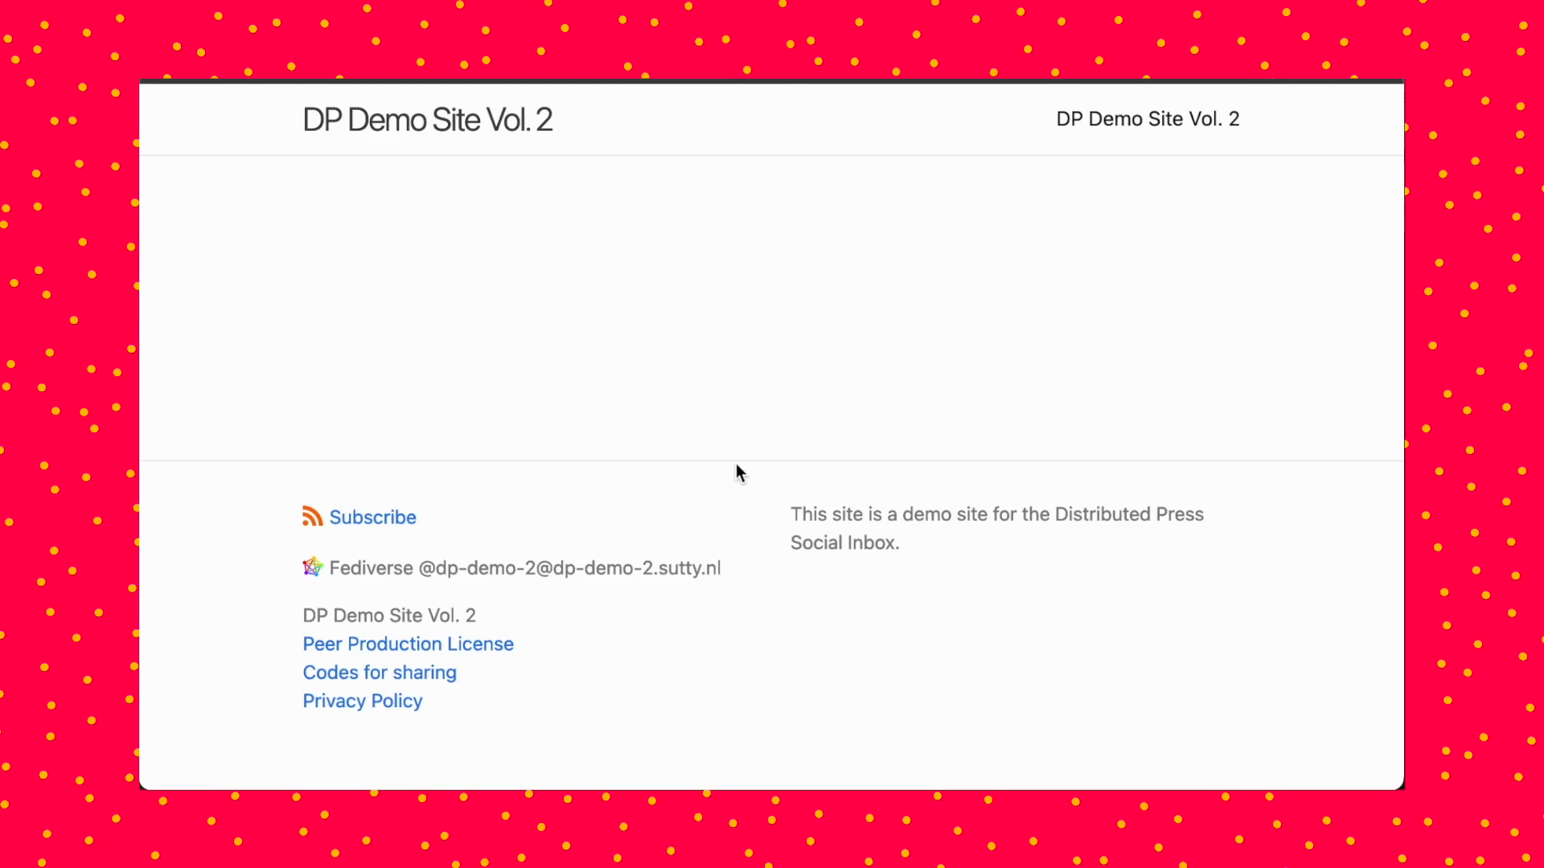
drag(753, 572, 291, 572)
drag(739, 569, 376, 567)
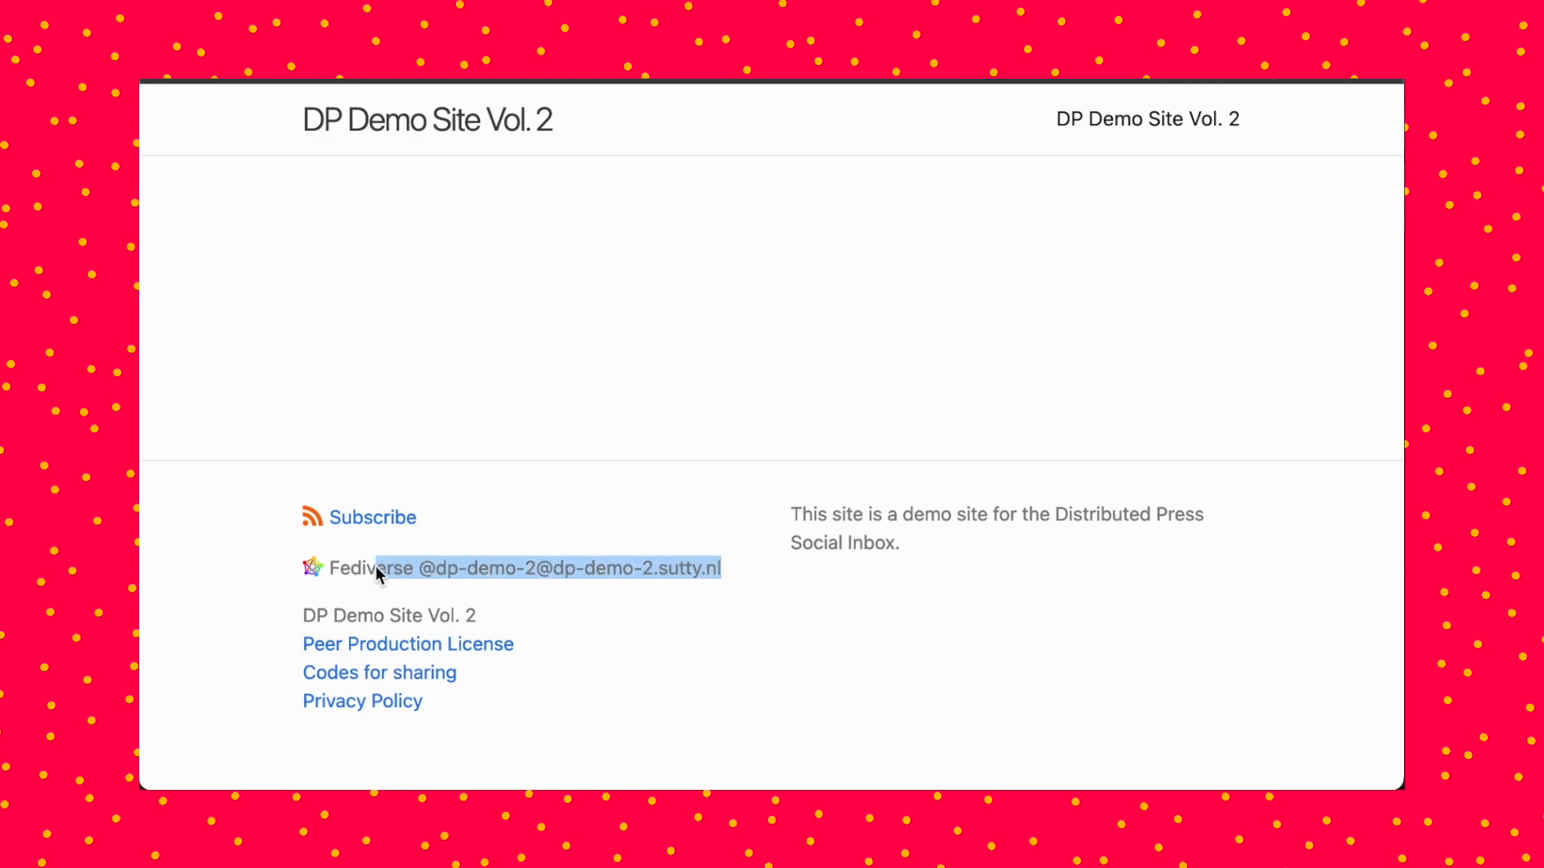
click(686, 474)
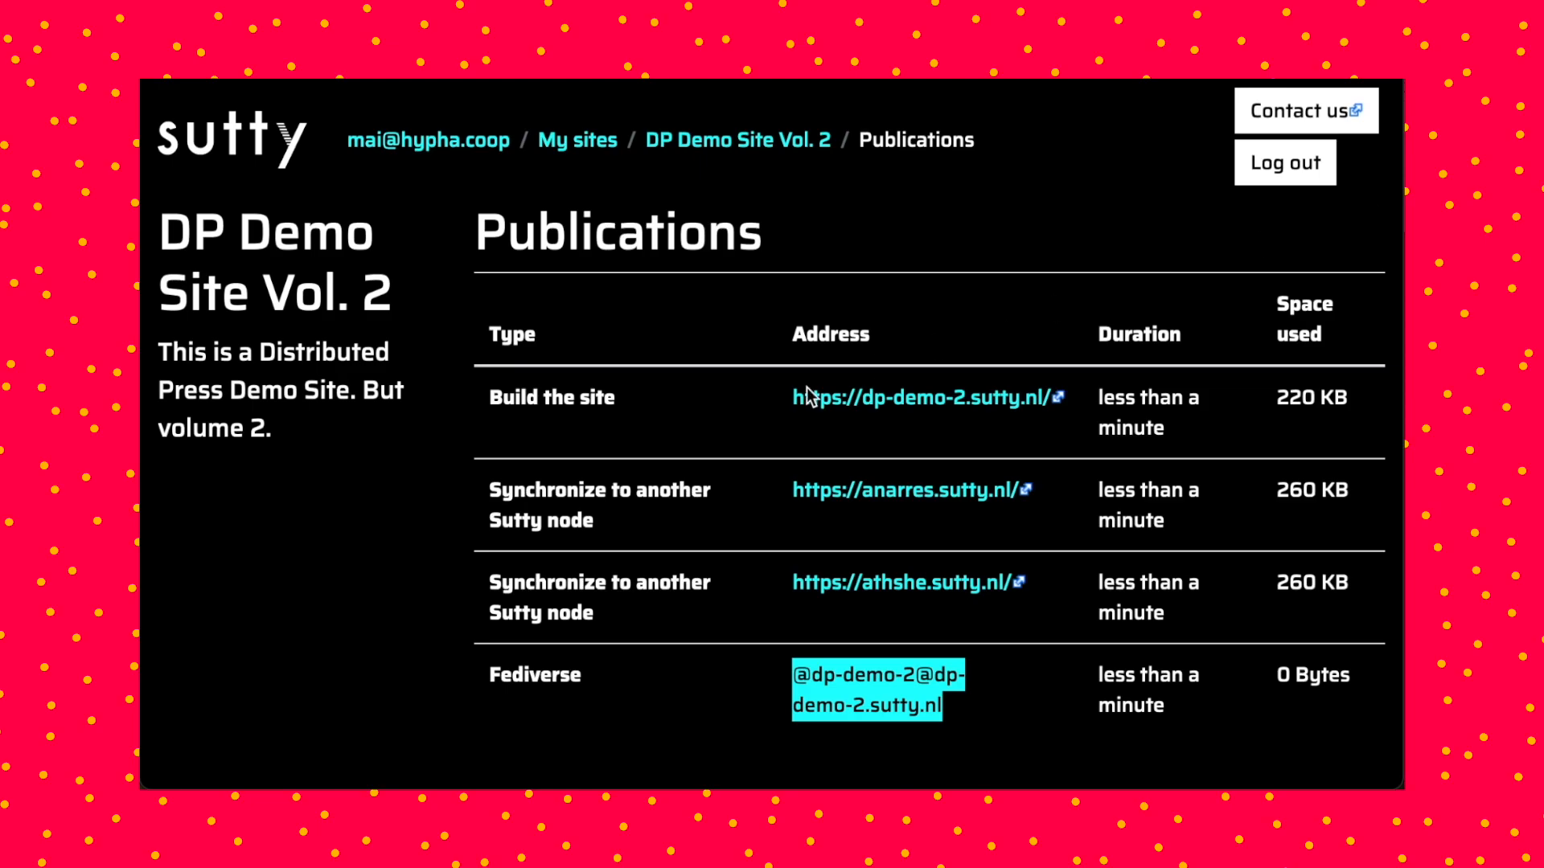
- Add a new entry of type Post to DP Demo Site Vol. 2 and title it "hello world 2!"
click(727, 145)
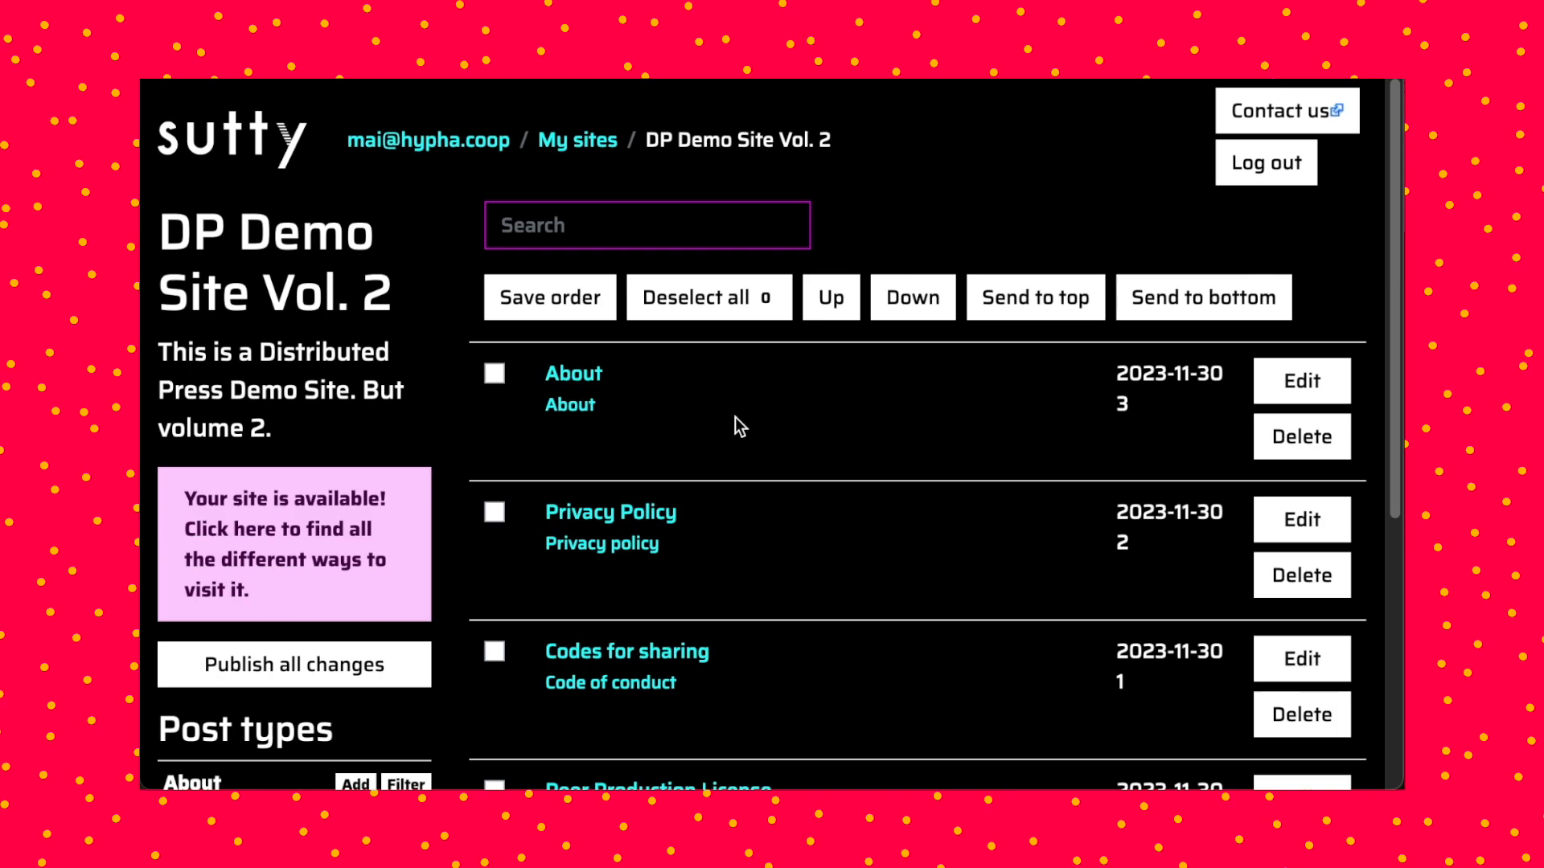
scroll(749, 499, down, 3)
scroll(752, 502, down, 3)
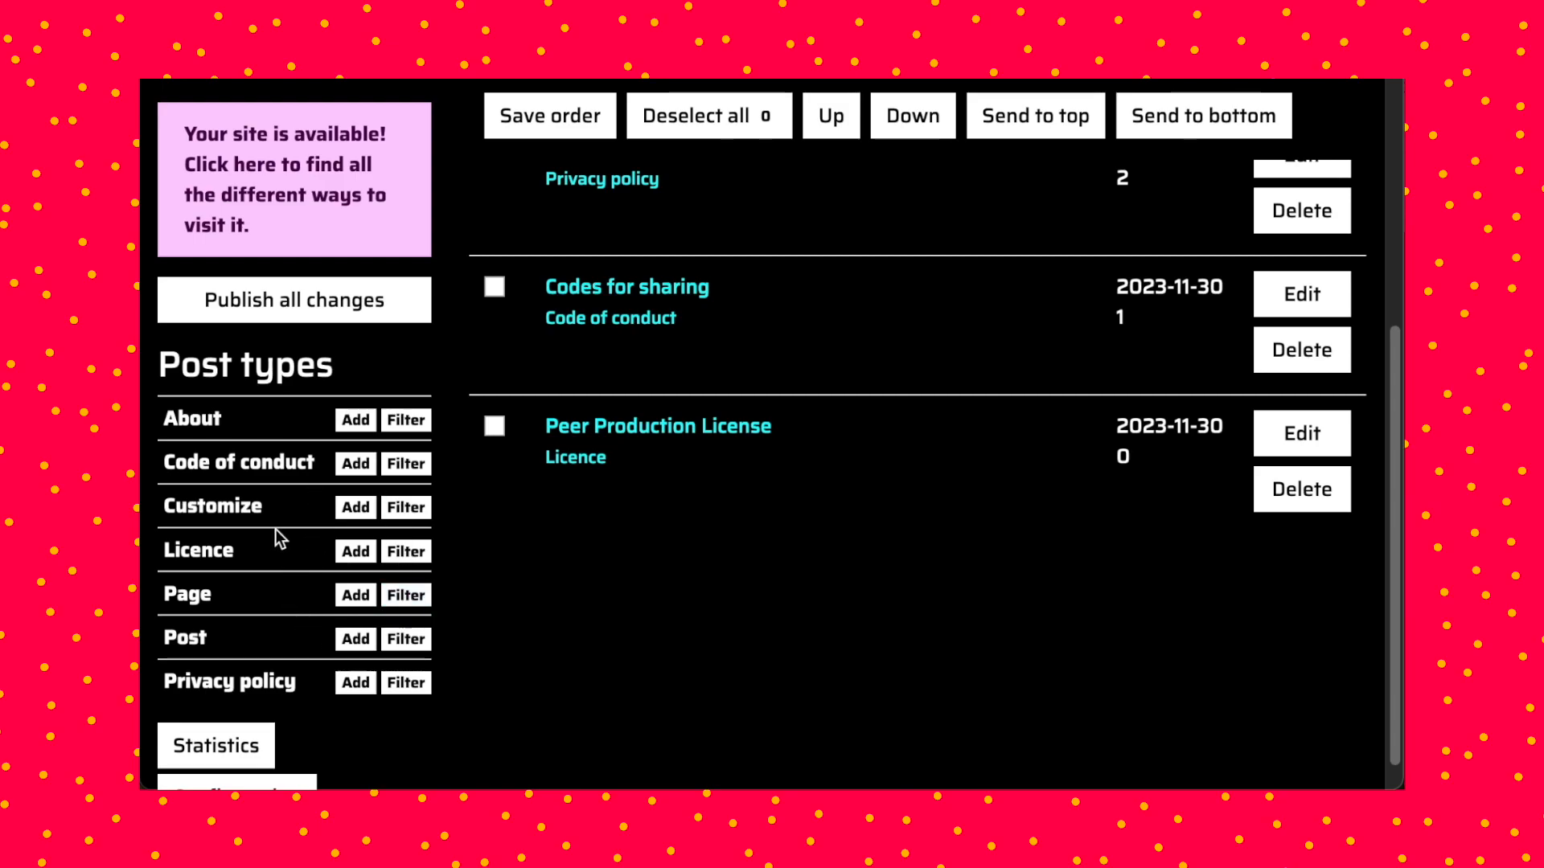
click(402, 641)
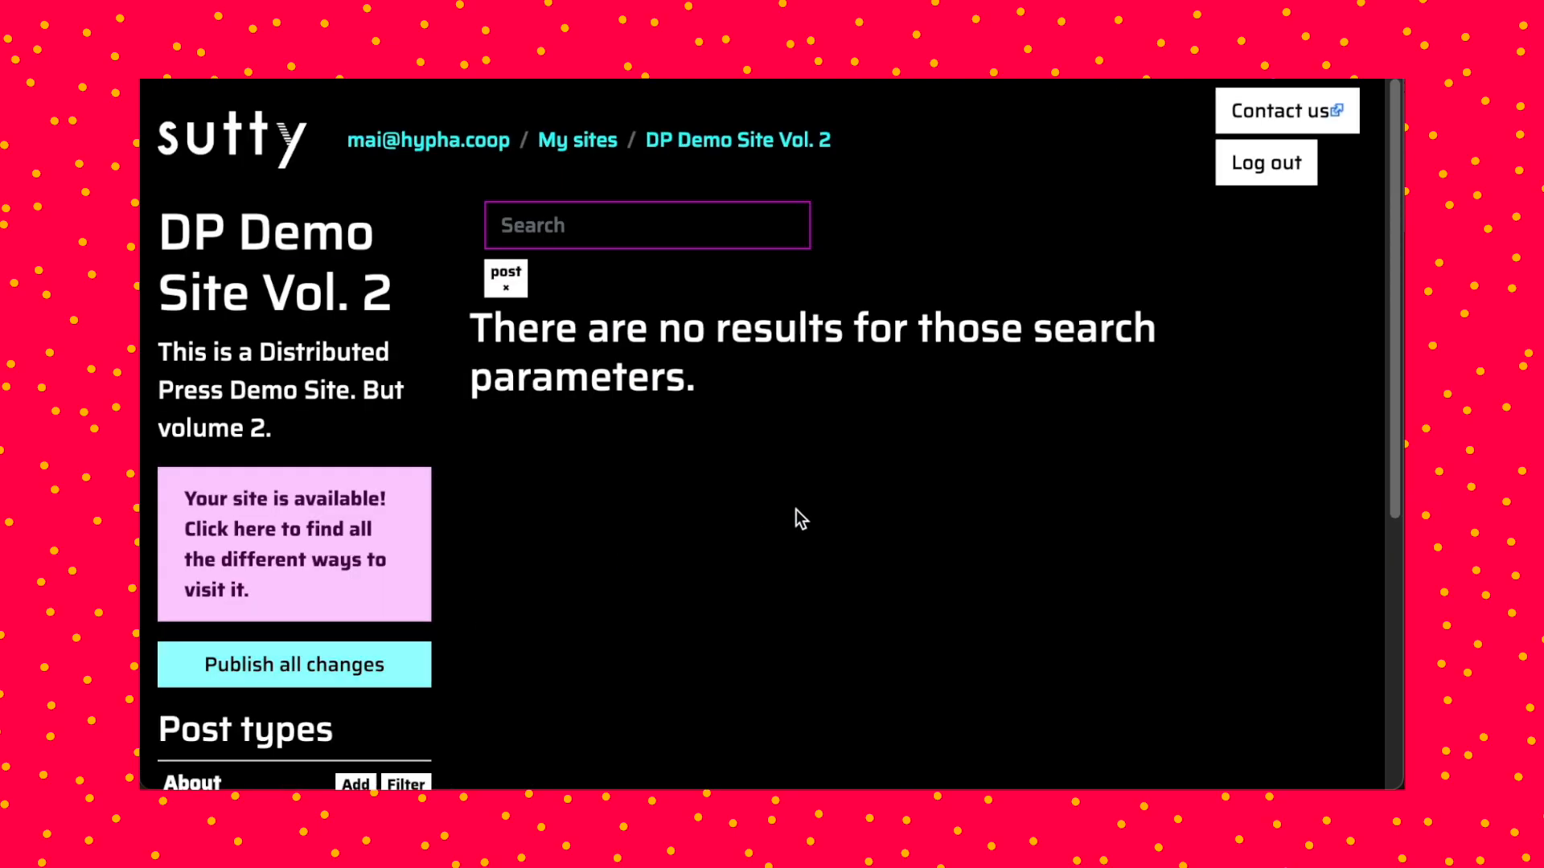
scroll(850, 494, down, 5)
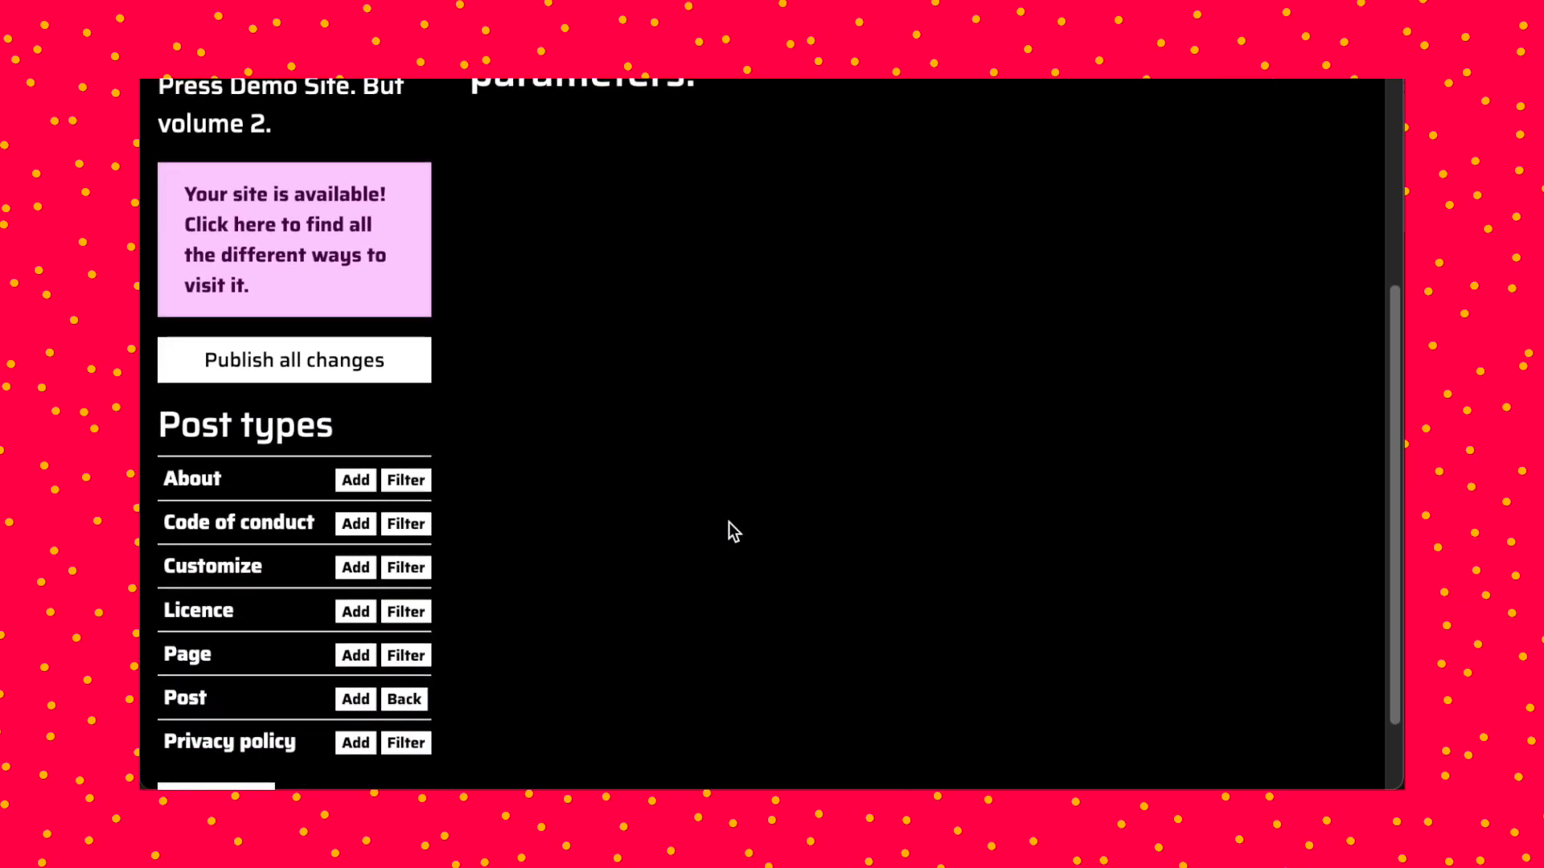
scroll(729, 522, down, 2)
click(357, 602)
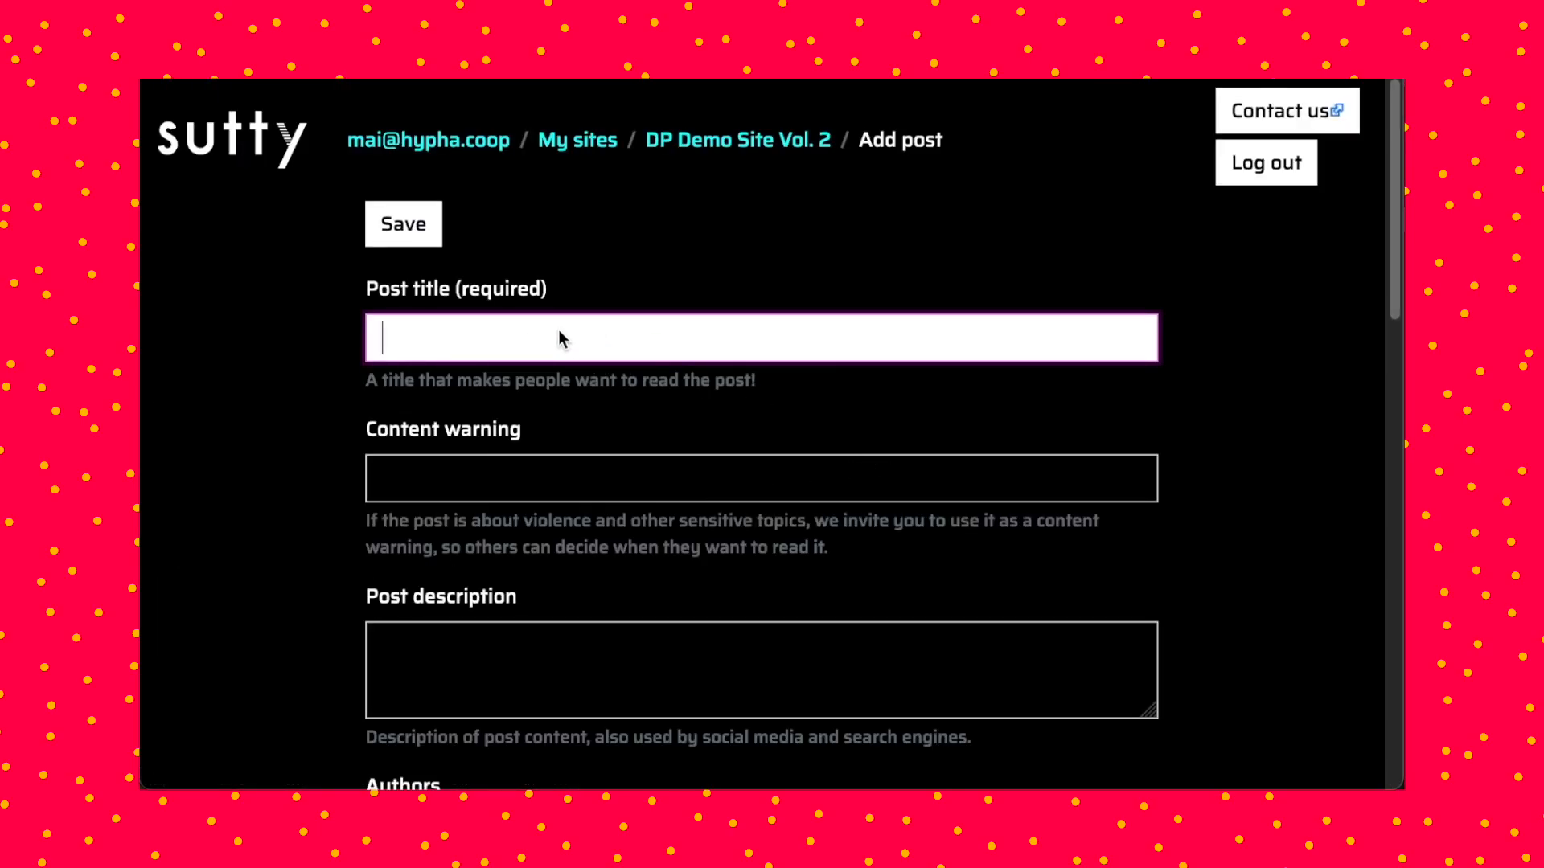
text(hello world 2!)
- Set the content warning to "no sensitive content" and the post description to "first post yayayy"
scroll(780, 434, down, 1)
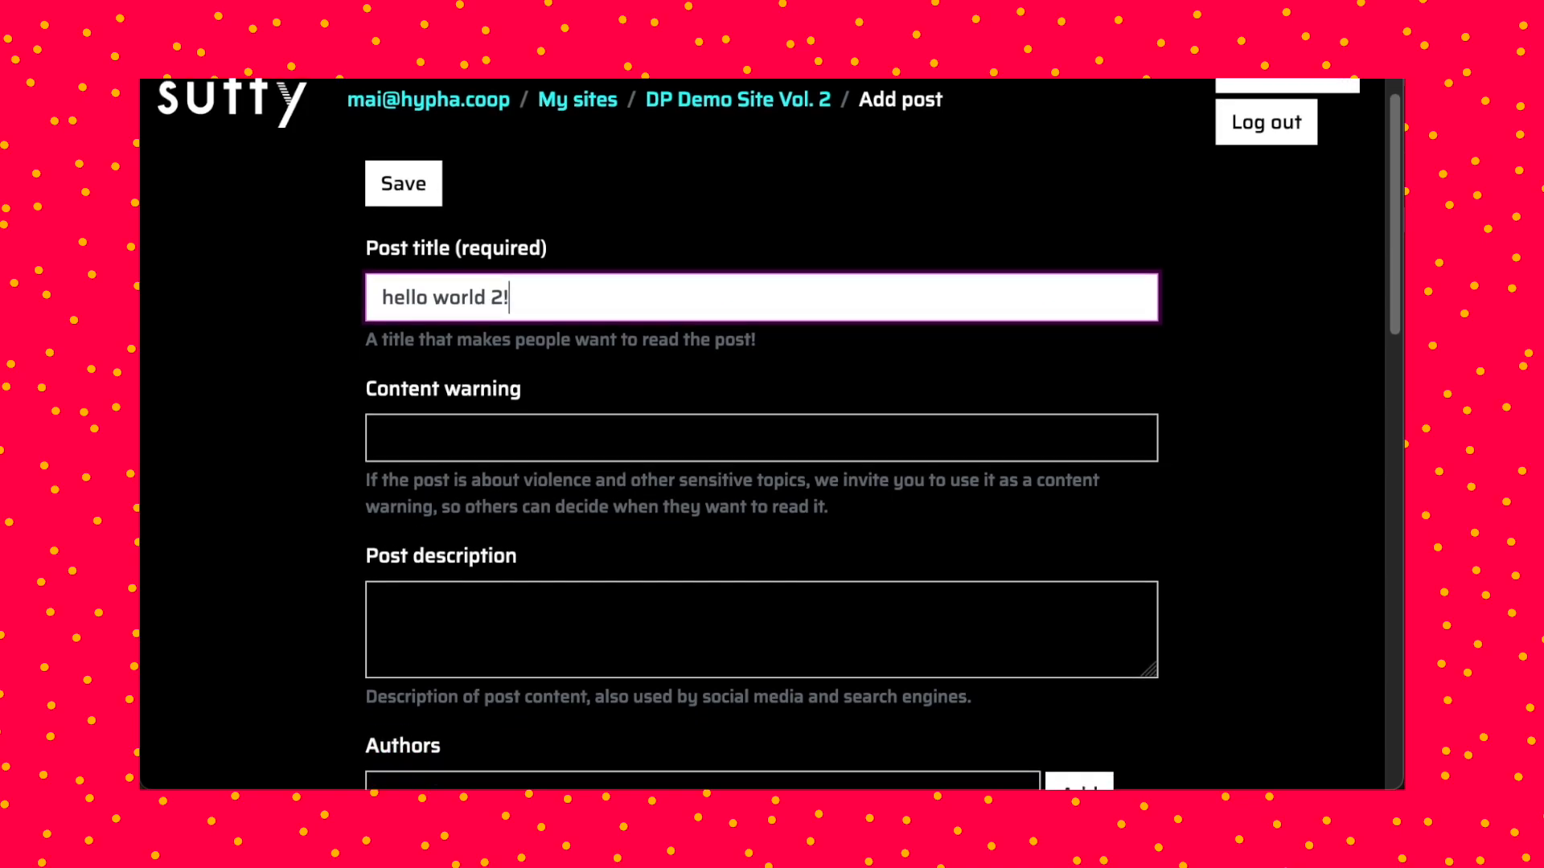
scroll(476, 376, down, 2)
click(487, 337)
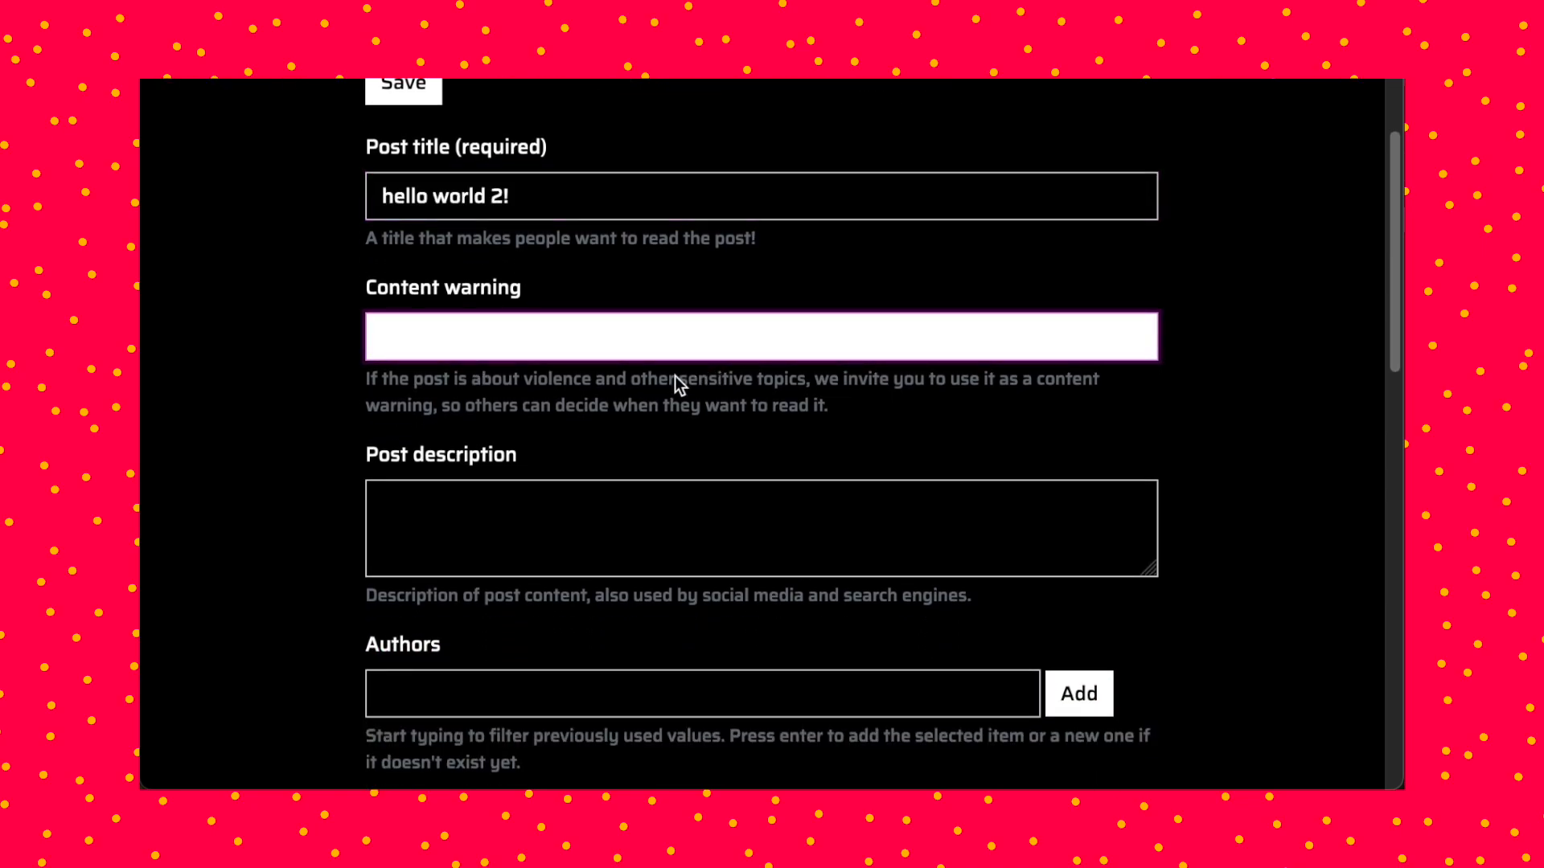
text(no sensitive content)
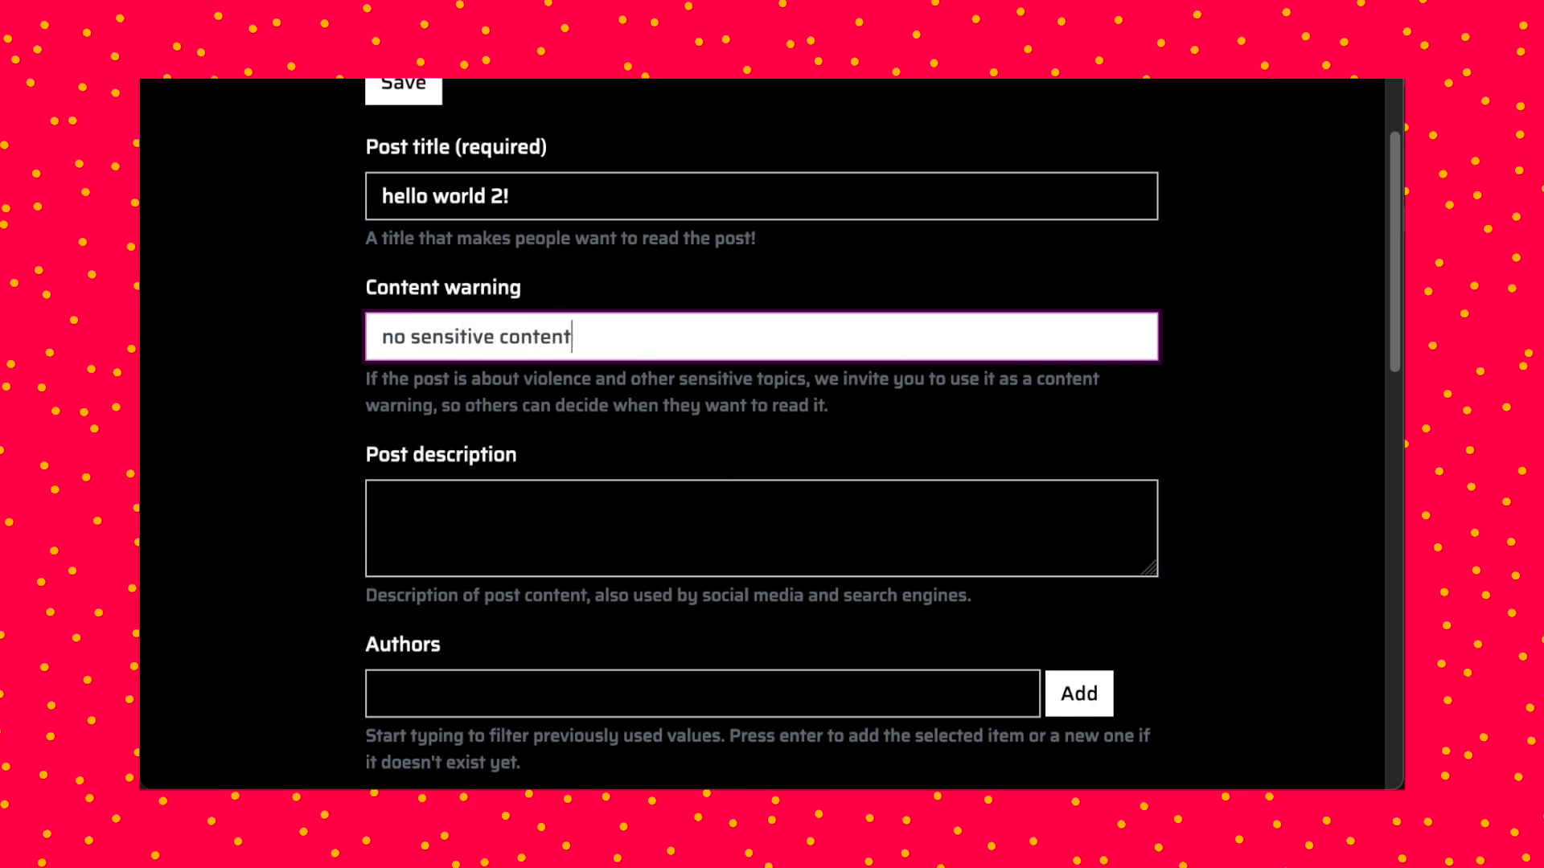
scroll(544, 330, down, 4)
click(520, 310)
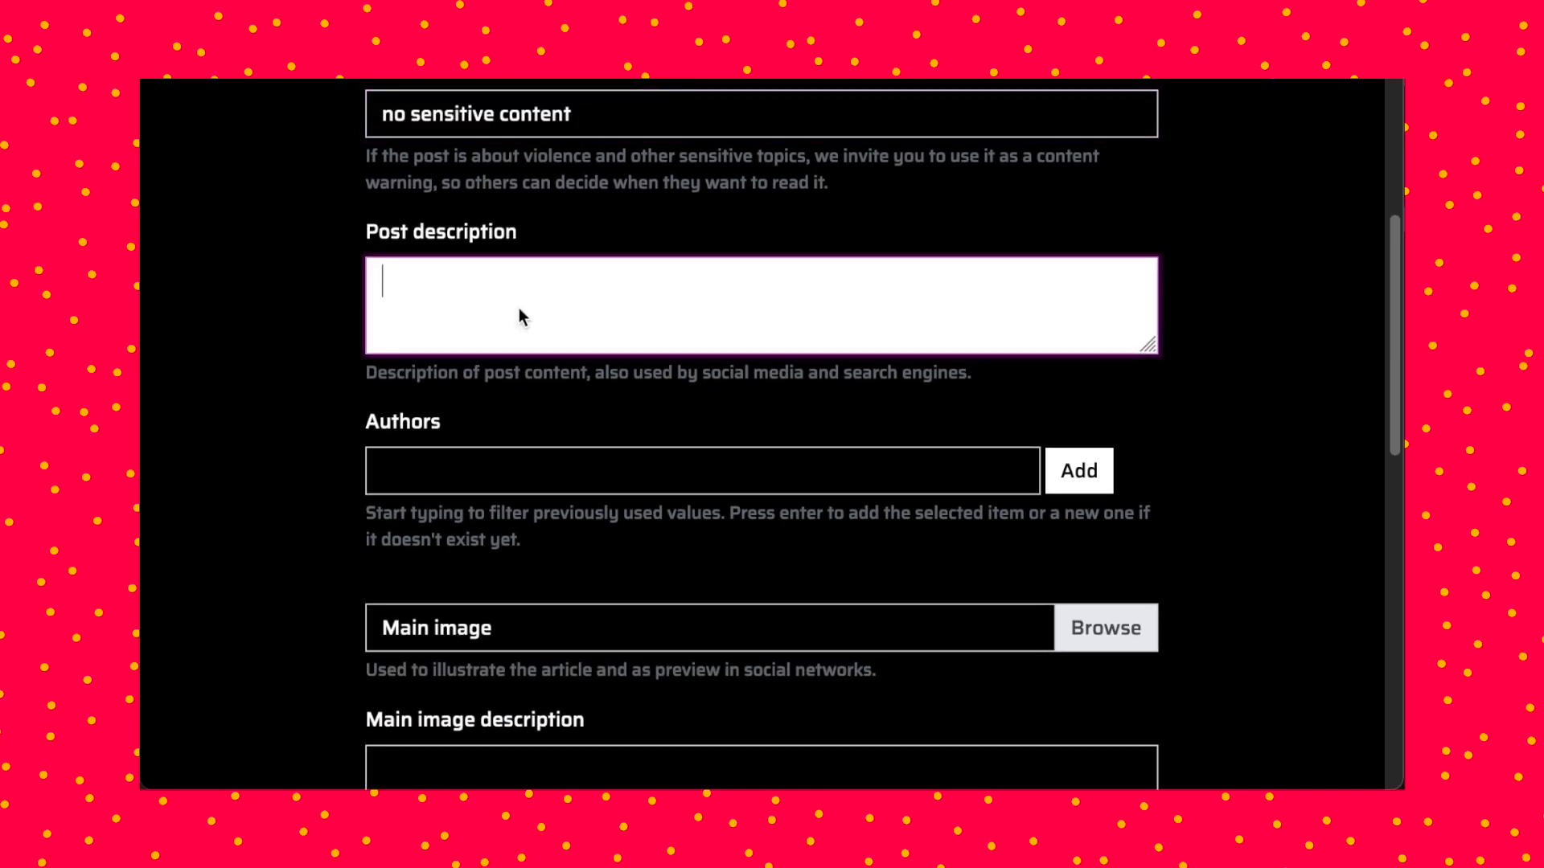
text(first post yayayy)
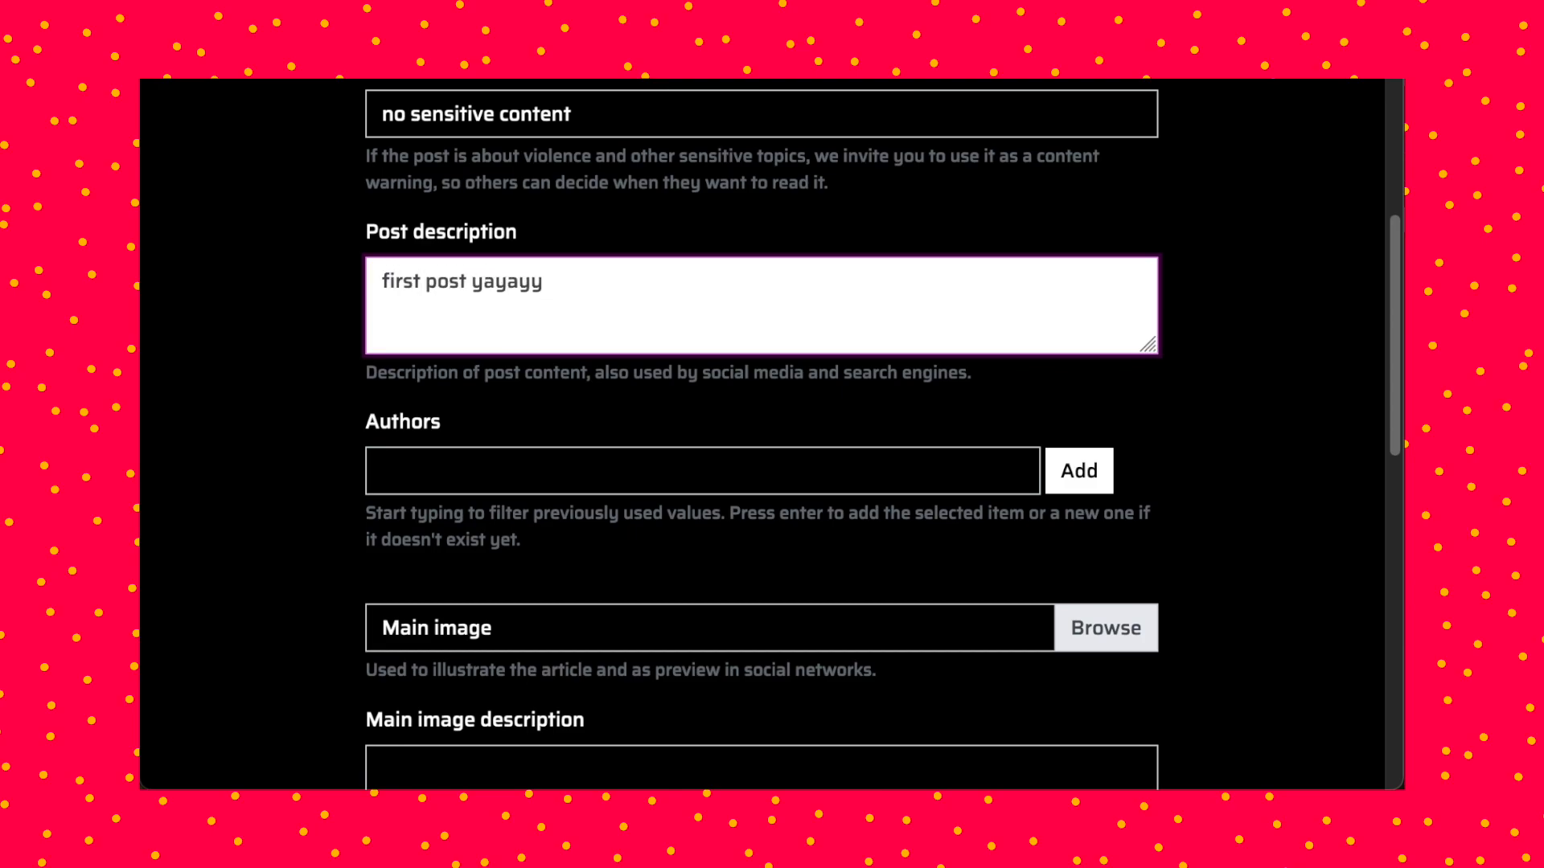
- Write "hello world!!!!" as the post content, leaving the authors and main image fields empty
scroll(516, 293, down, 5)
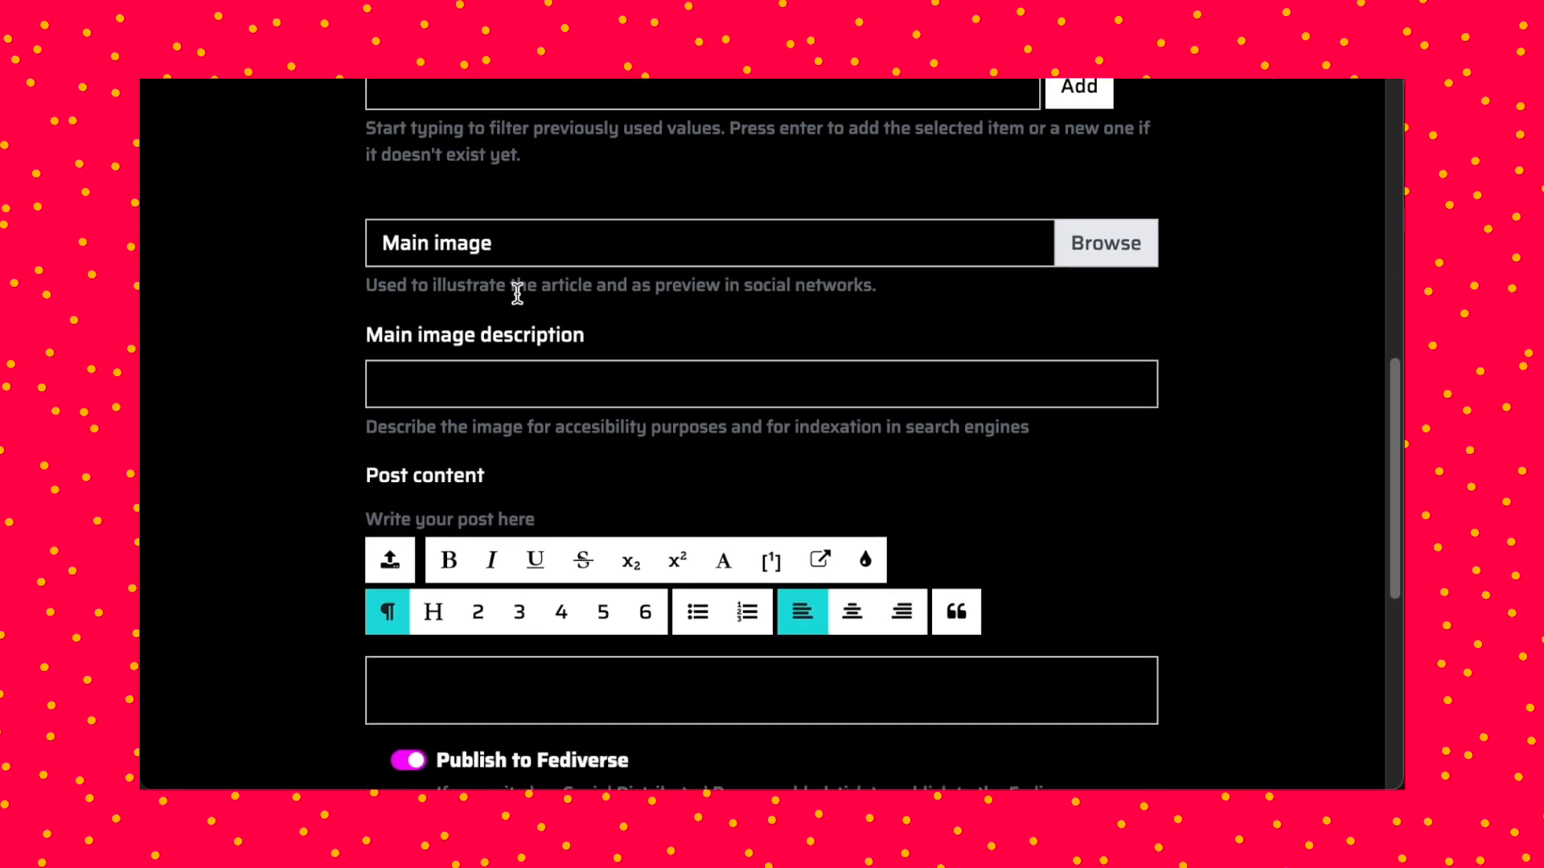
scroll(652, 323, down, 3)
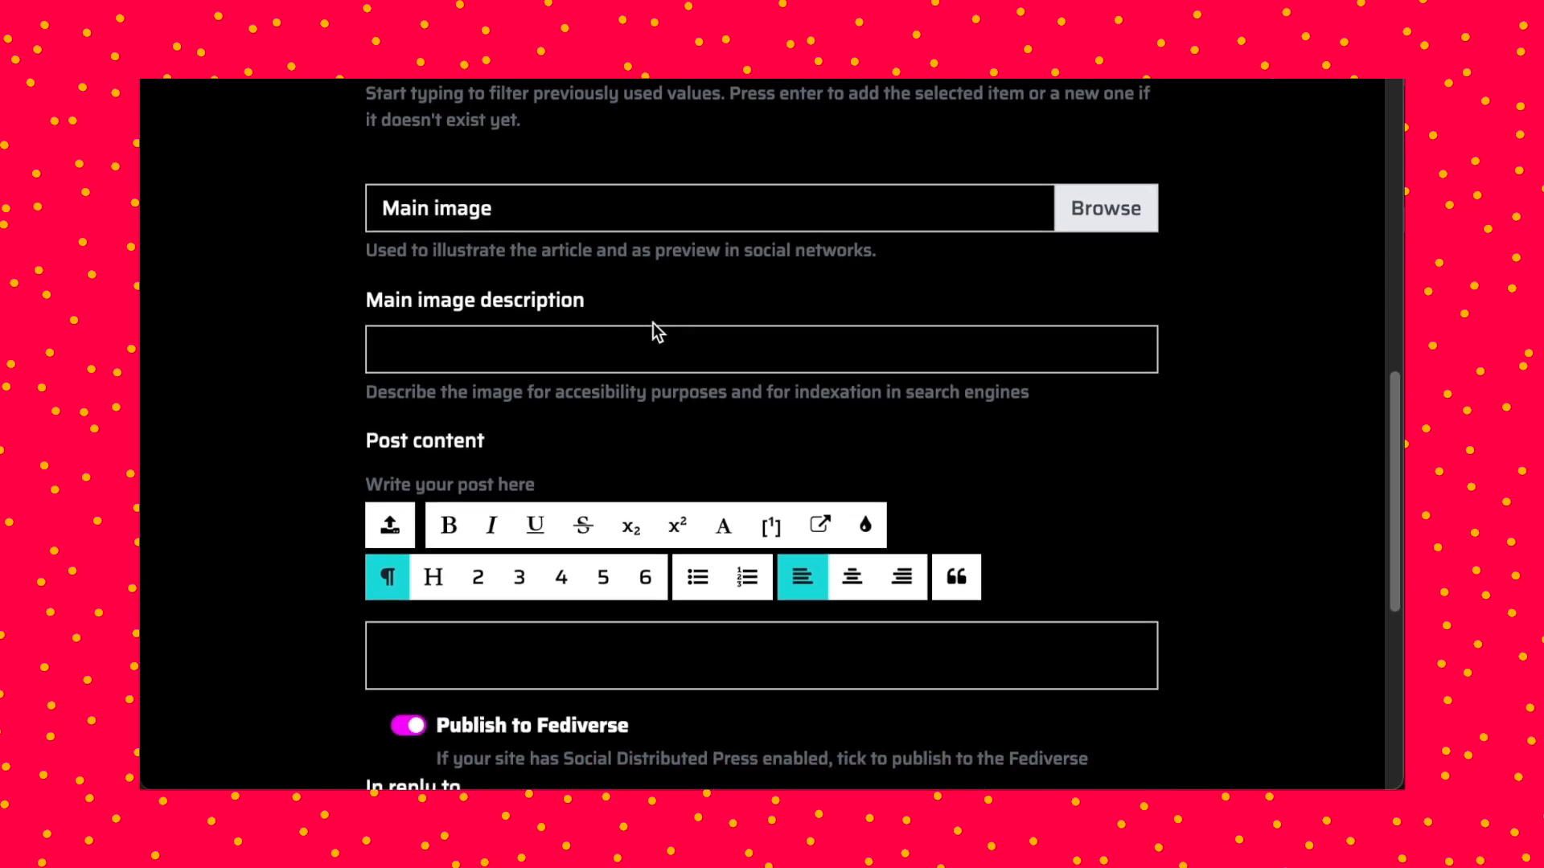
click(518, 478)
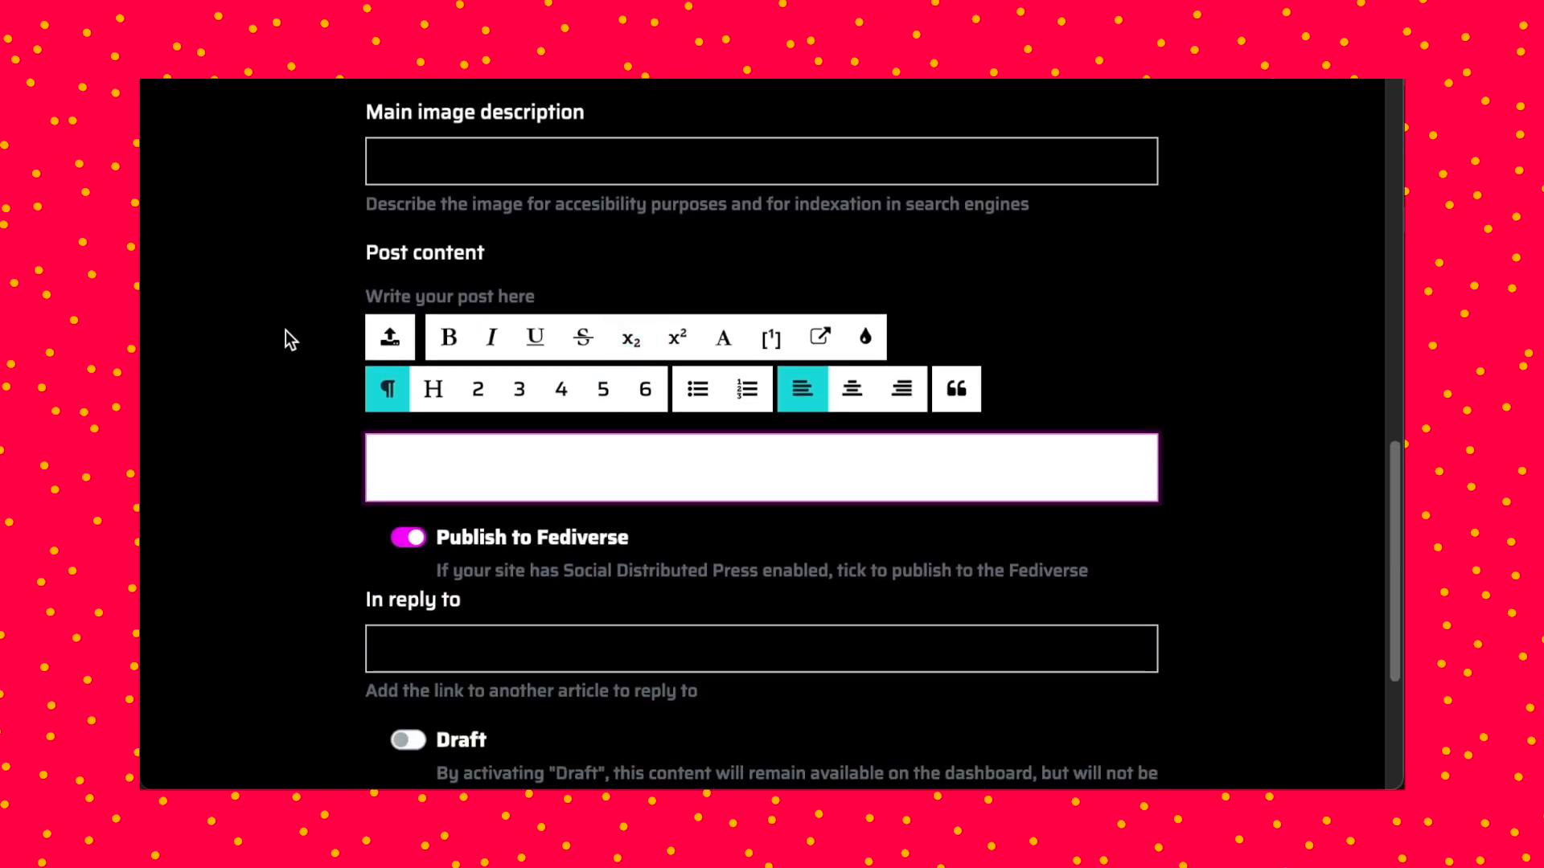
scroll(346, 378, down, 1)
text(hello world!!!!)
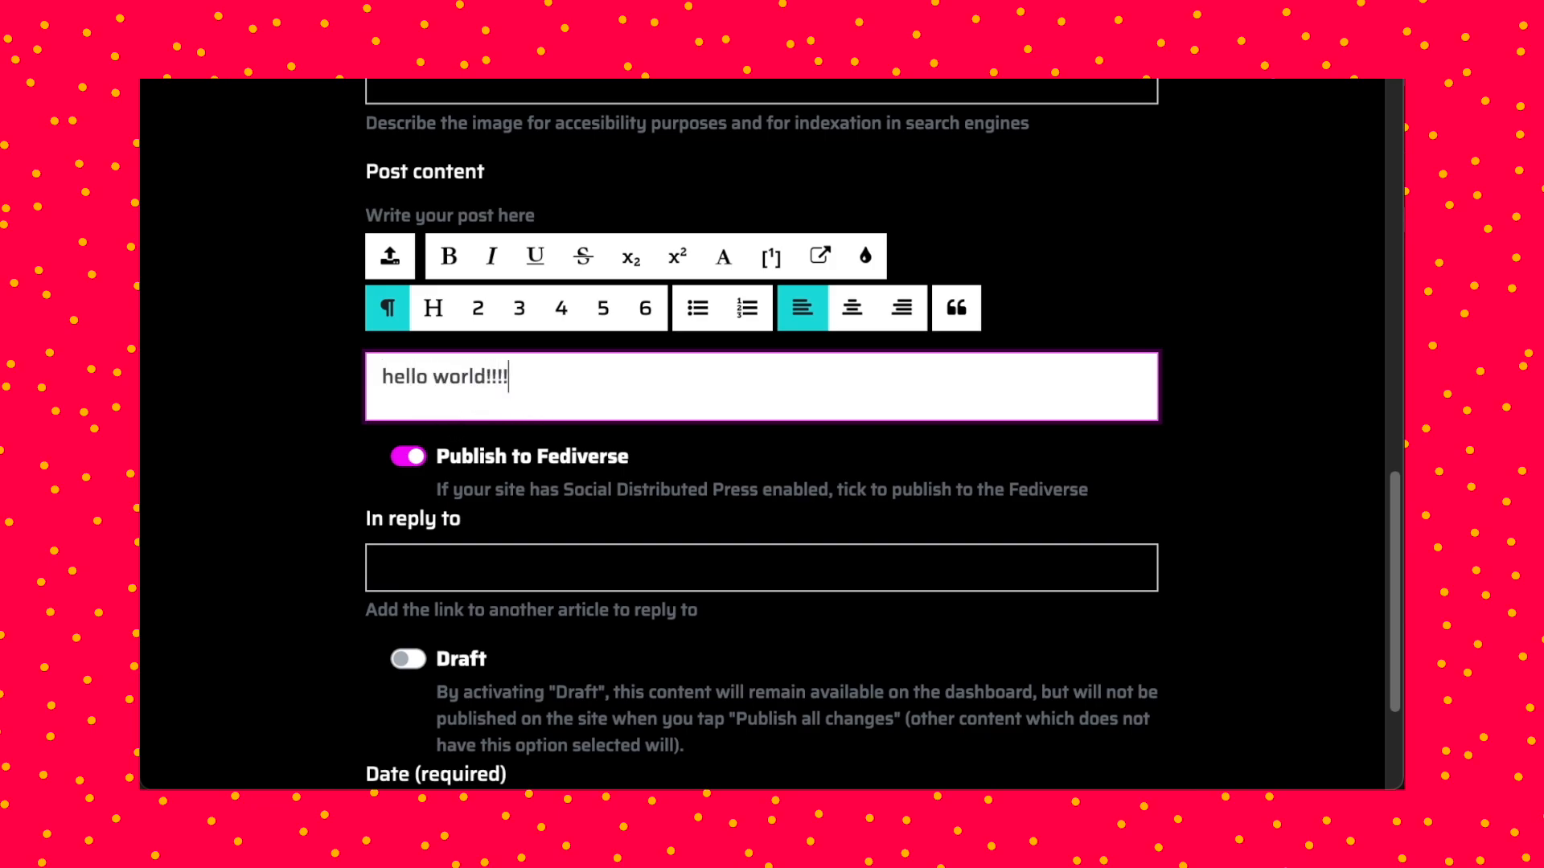
- Make the "hello world!!!!" text in the post content bold and underlined
drag(524, 374, 395, 363)
click(449, 259)
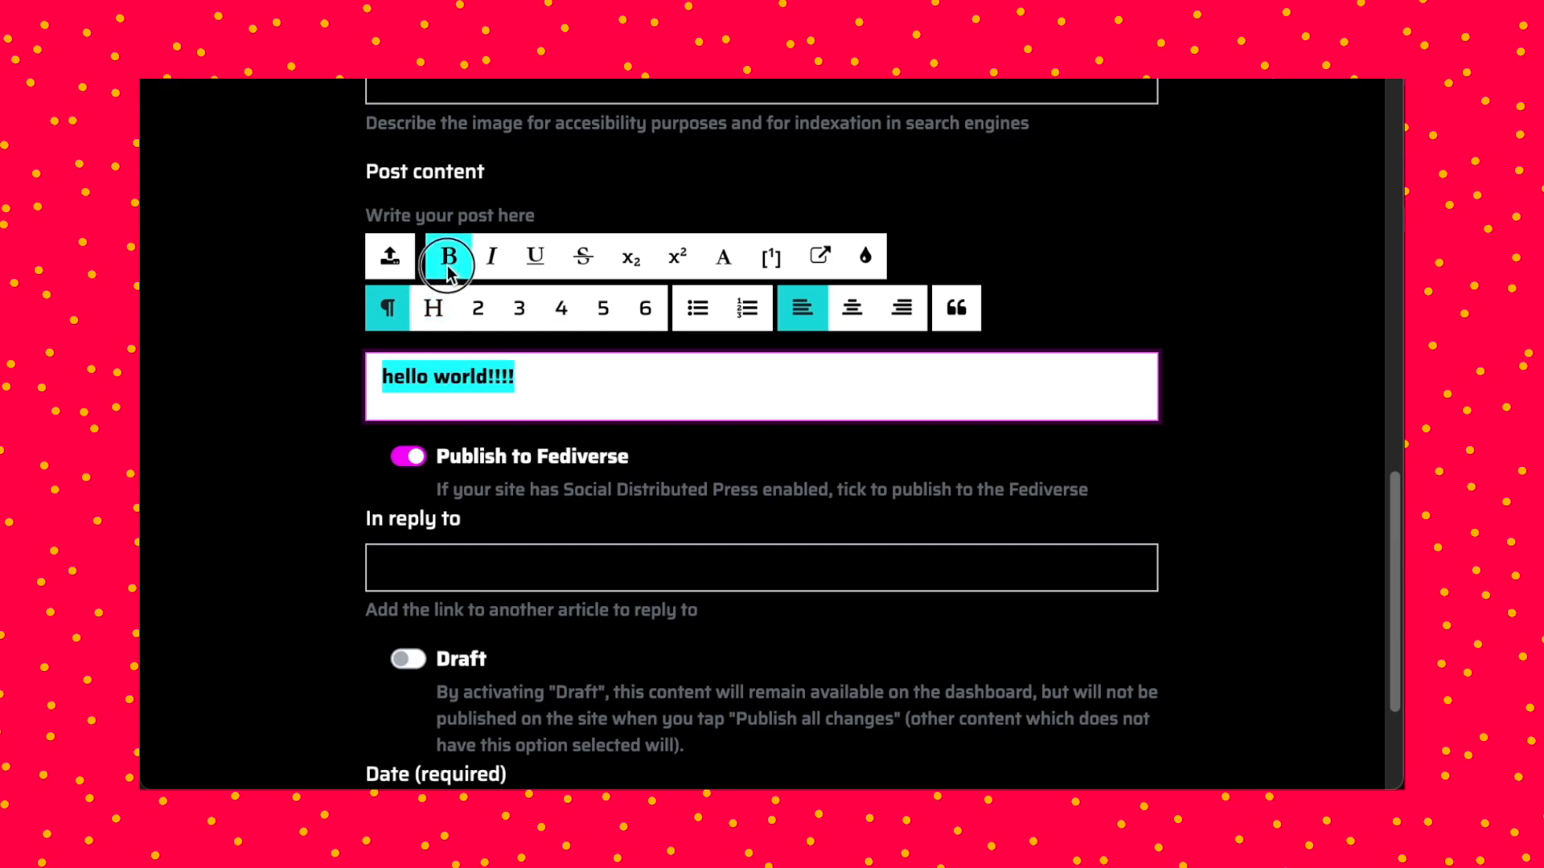
click(536, 259)
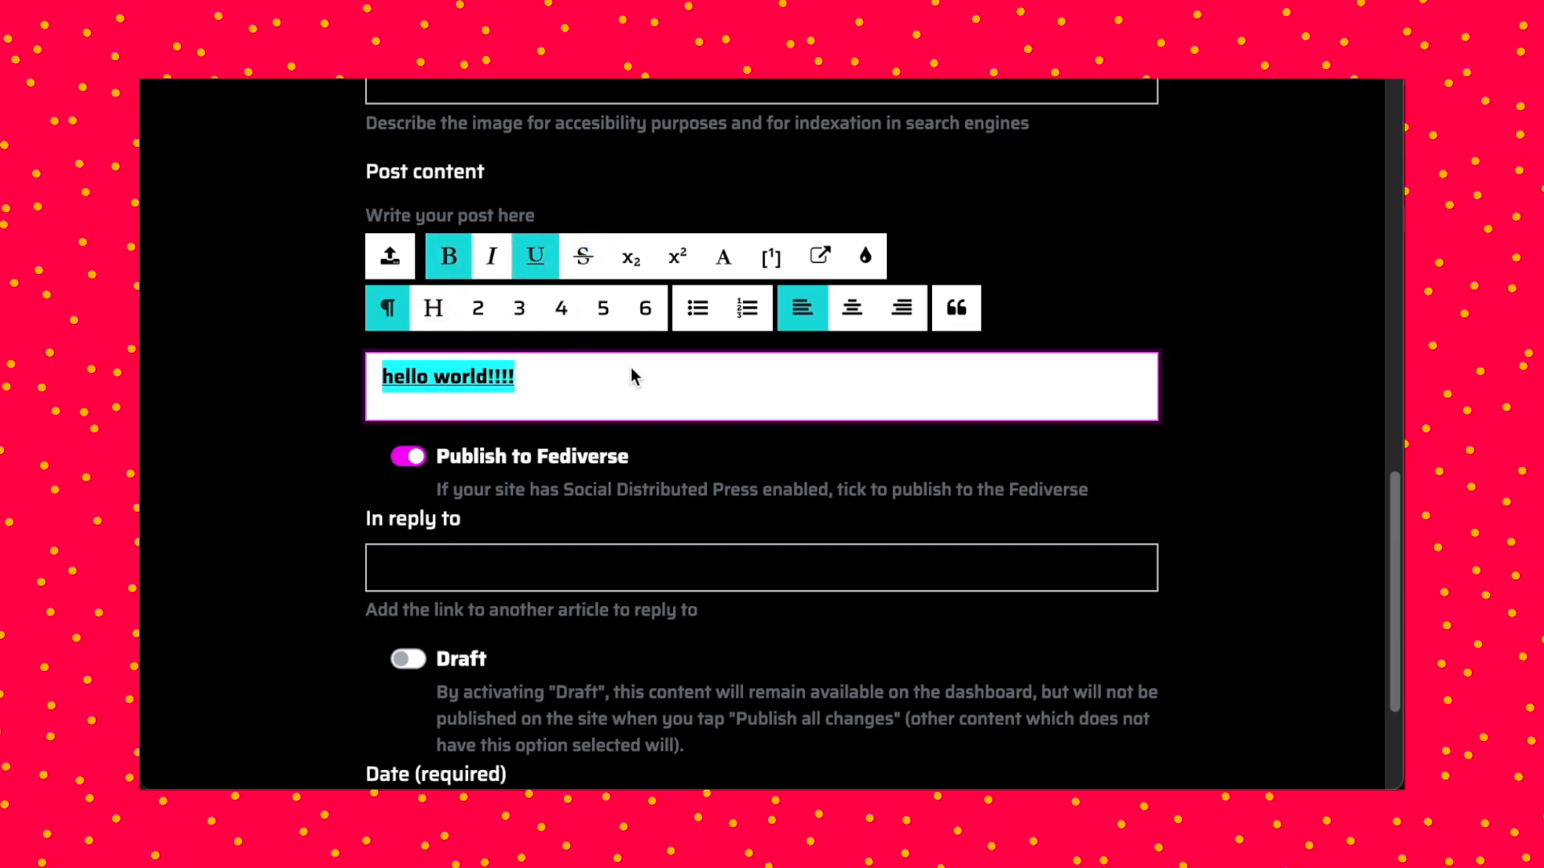
click(549, 386)
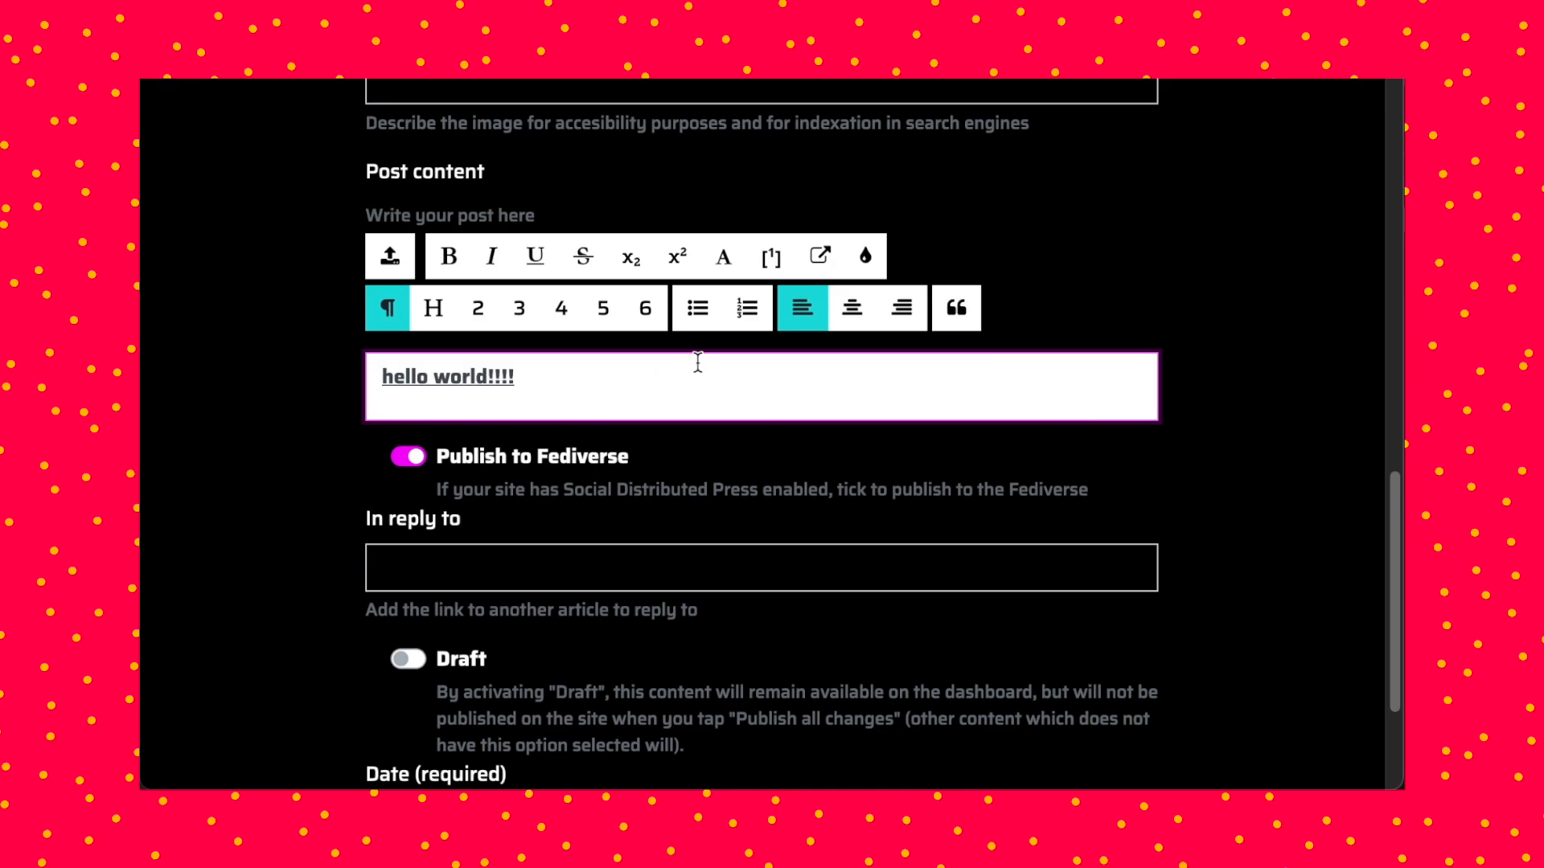
- Save the post with Publish to Fediverse enabled and Draft disabled
scroll(609, 378, down, 1)
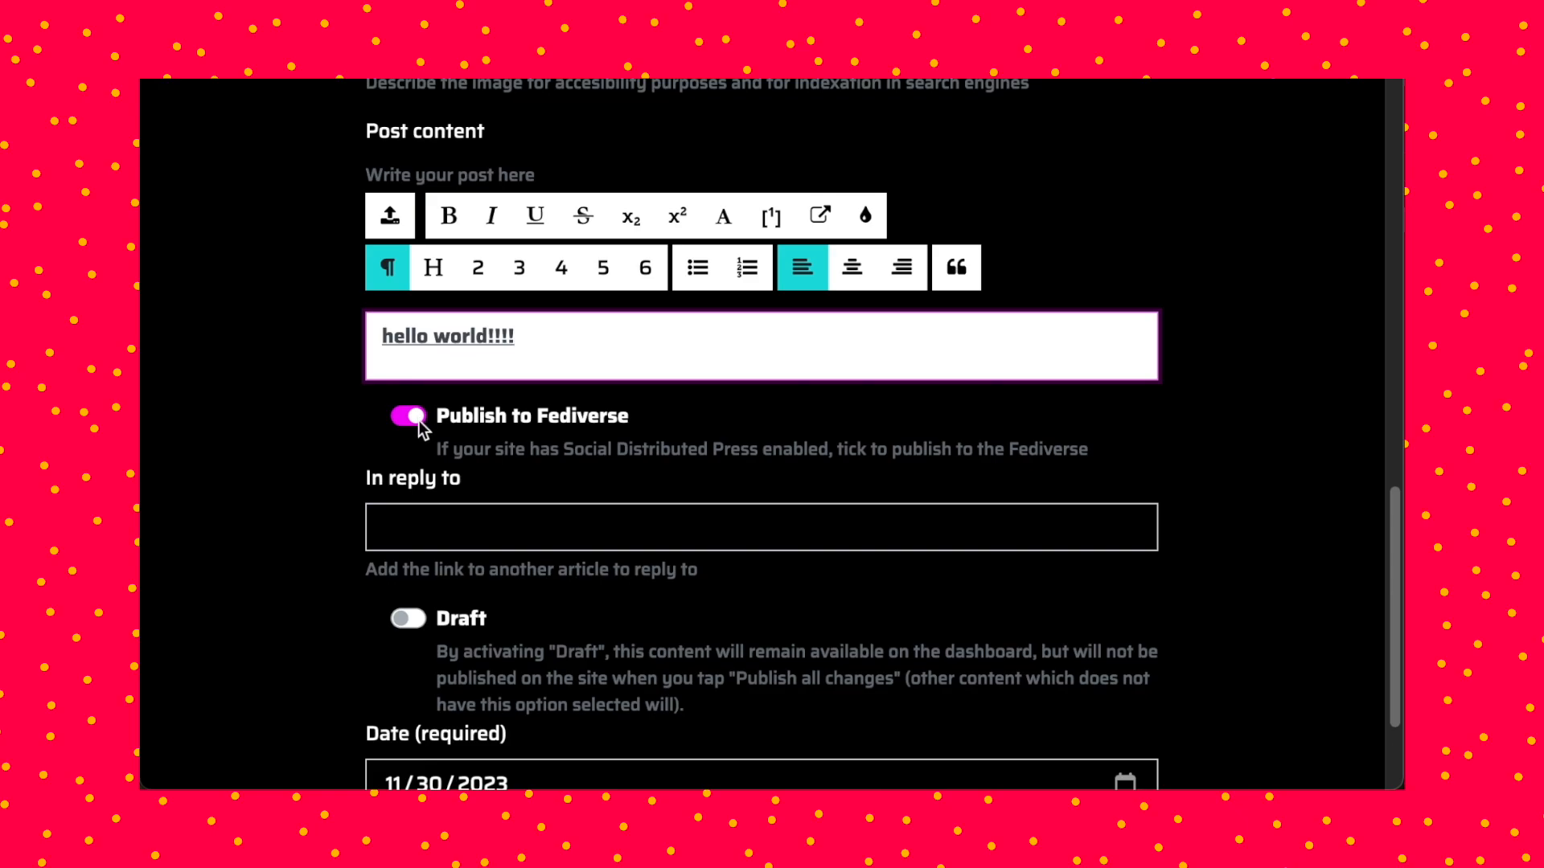
click(418, 422)
click(418, 422)
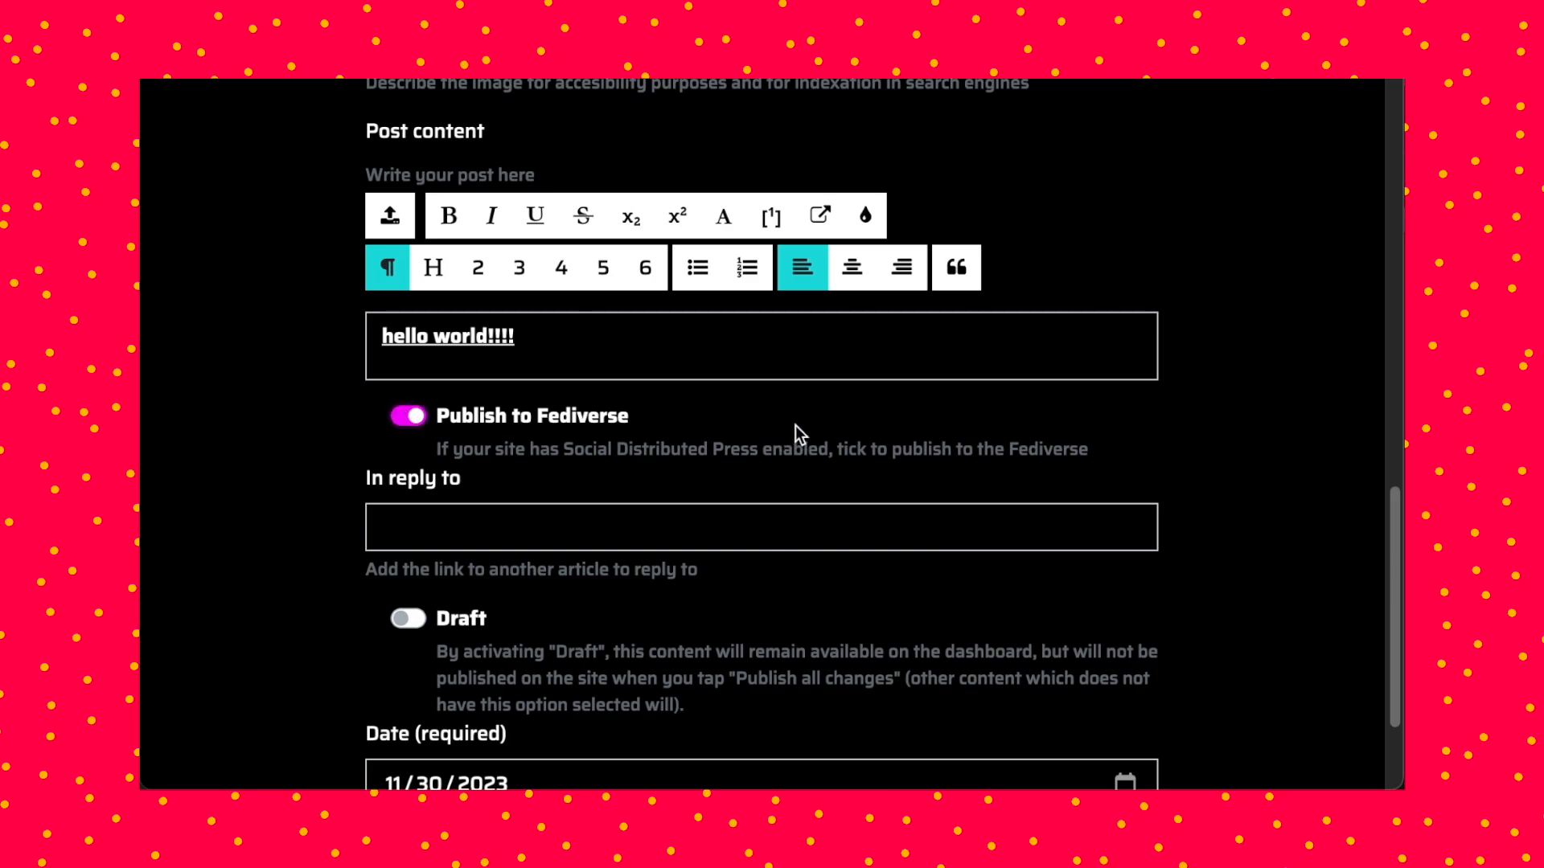
scroll(804, 430, down, 2)
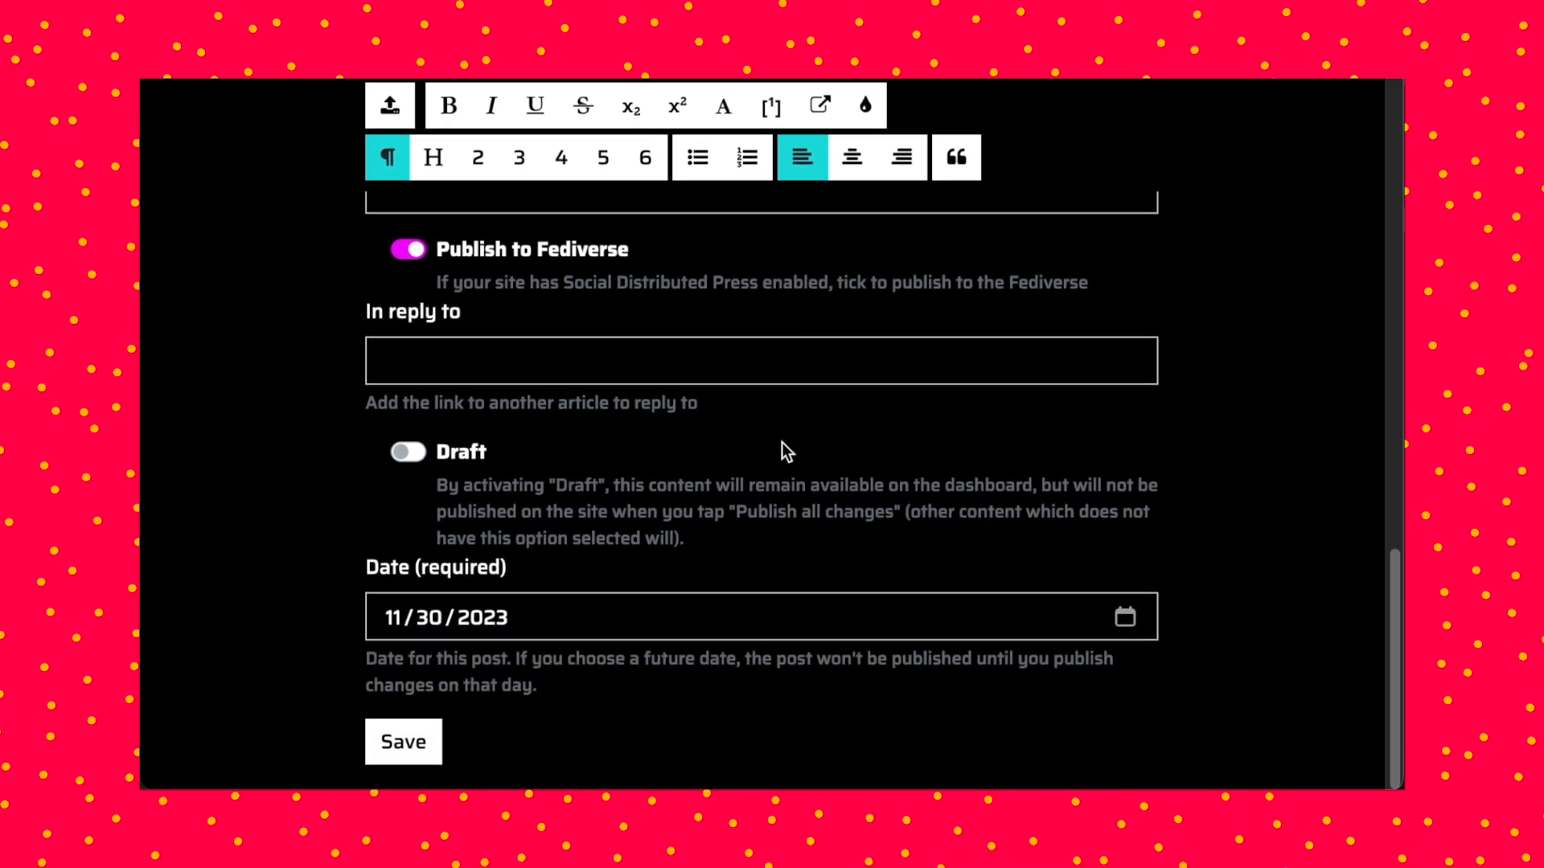
click(422, 744)
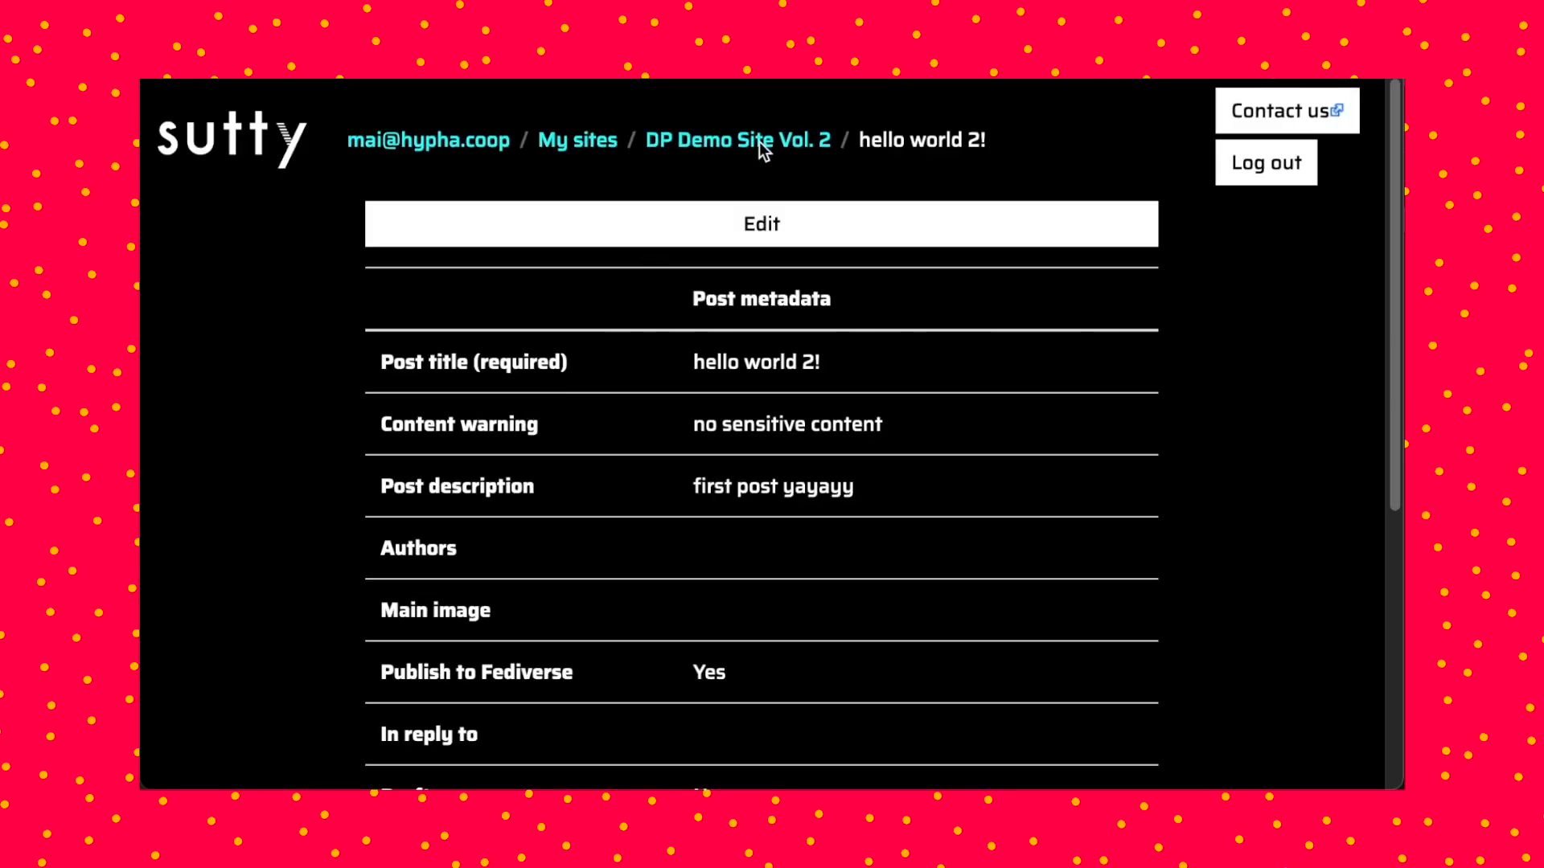
- Go back to the DP Demo Site Vol. 2 overview, publish all changes and refresh the page
click(729, 143)
scroll(322, 660, down, 1)
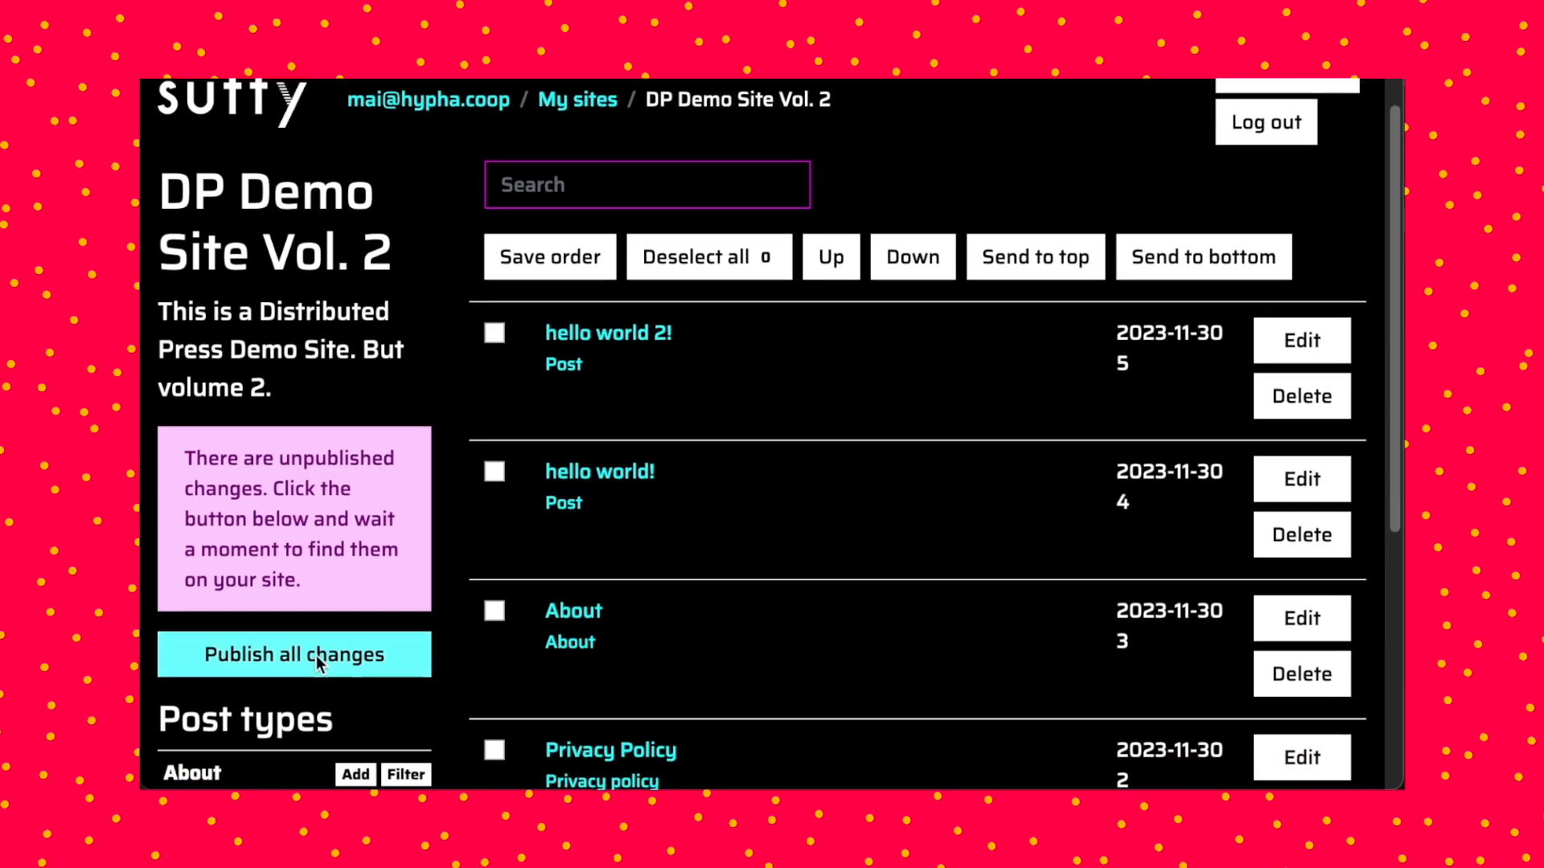
click(317, 655)
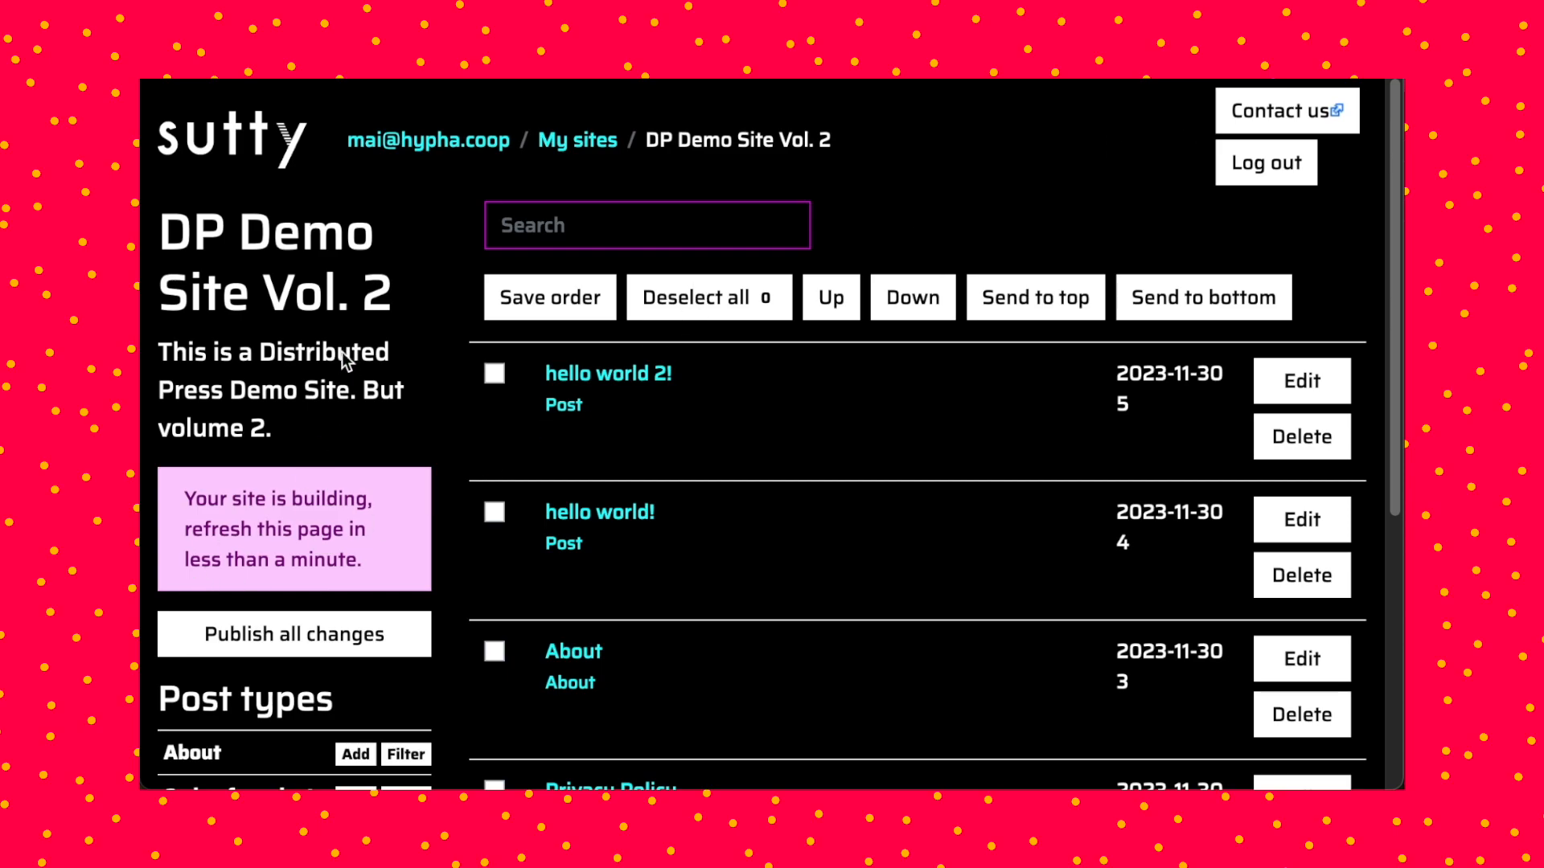
click(247, 65)
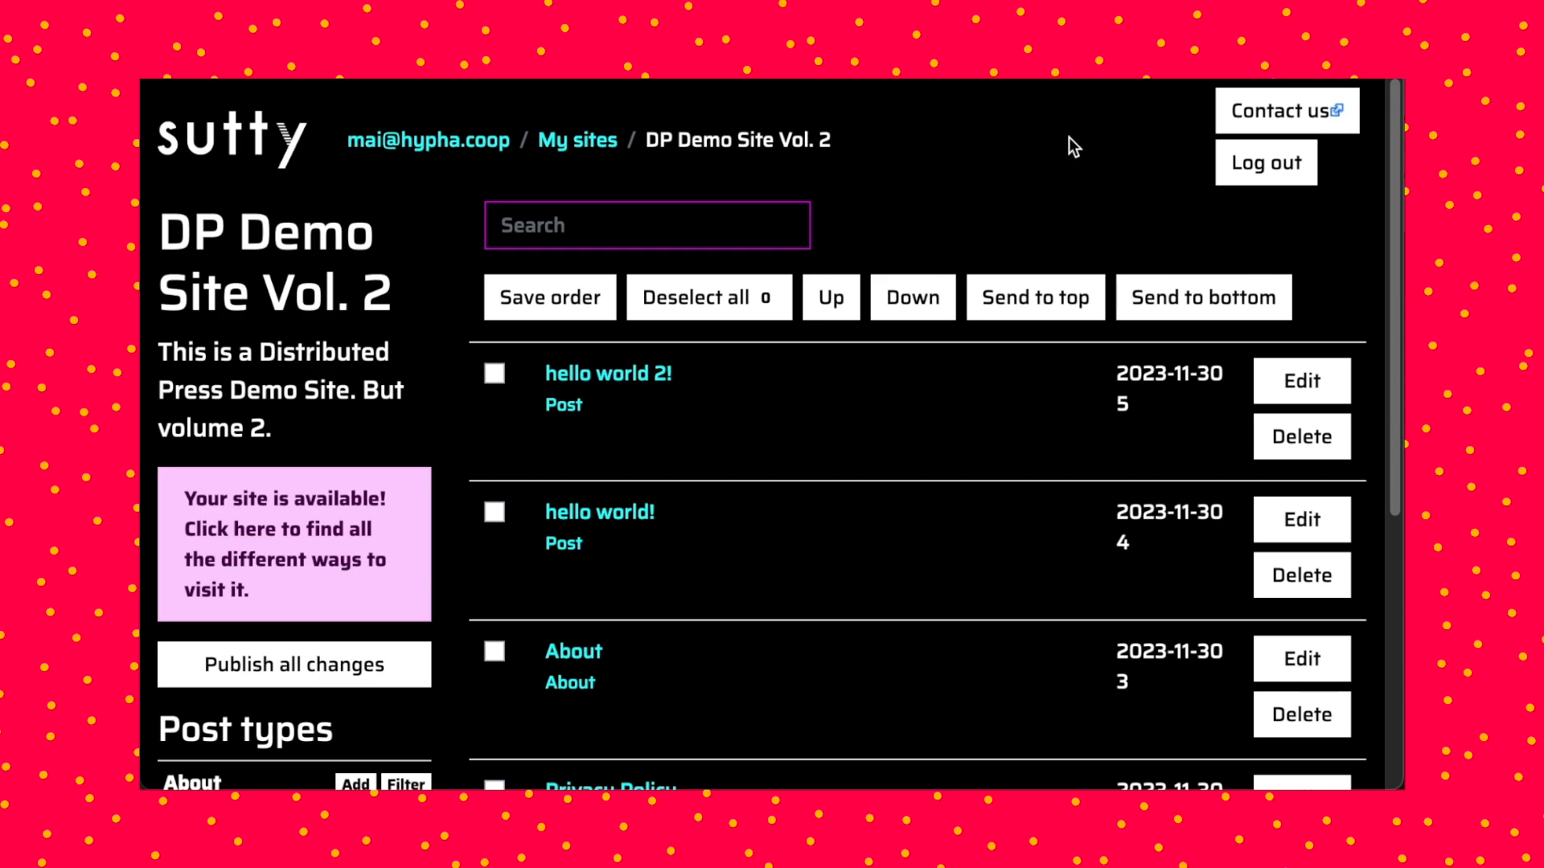
- Open the site's publications list and select the Fediverse address
scroll(510, 378, down, 2)
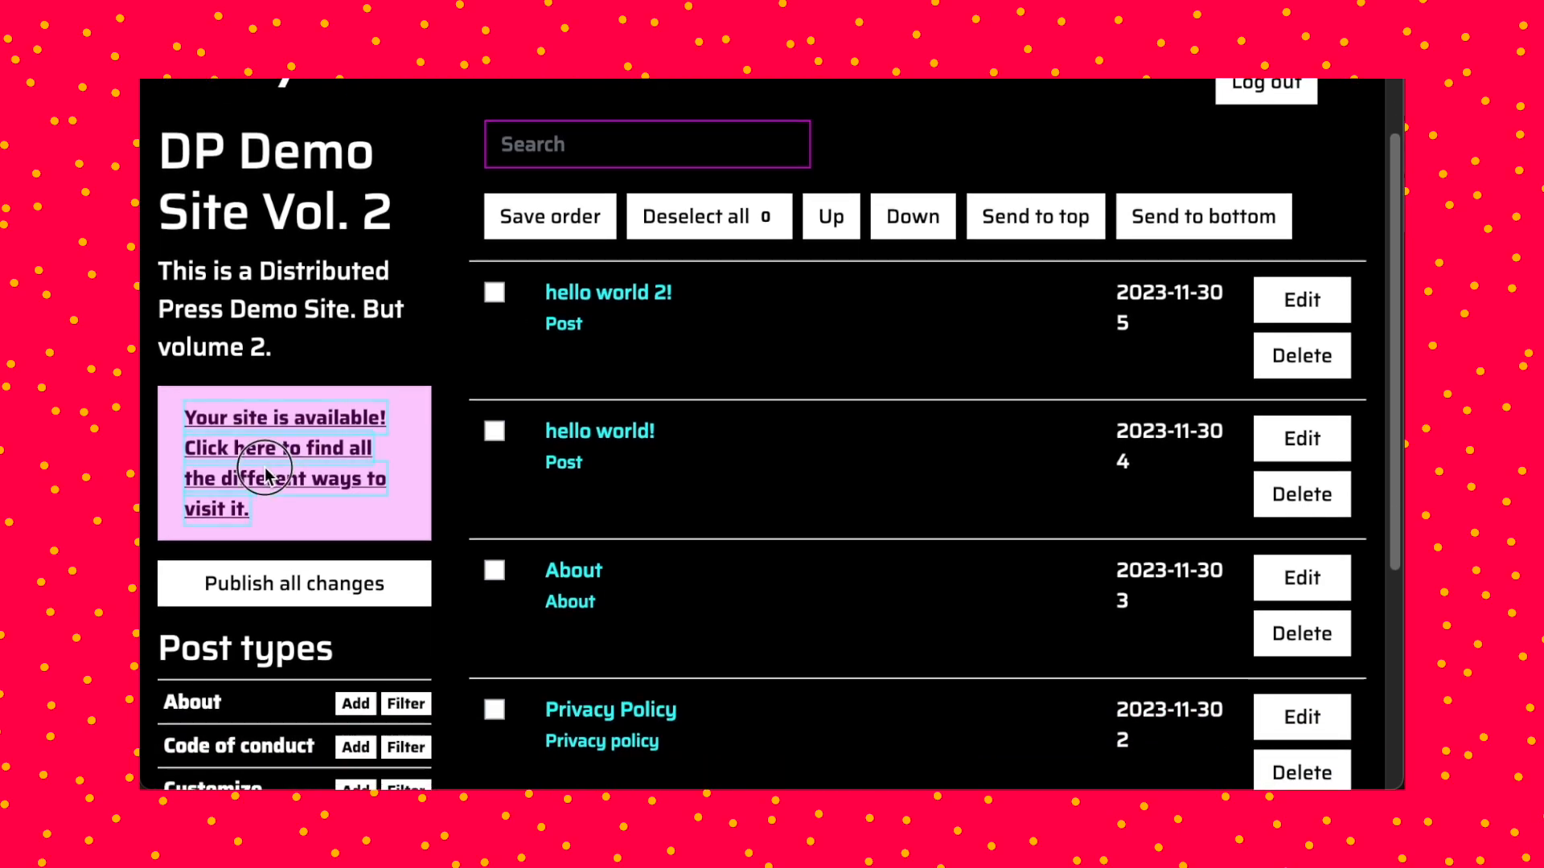
click(269, 477)
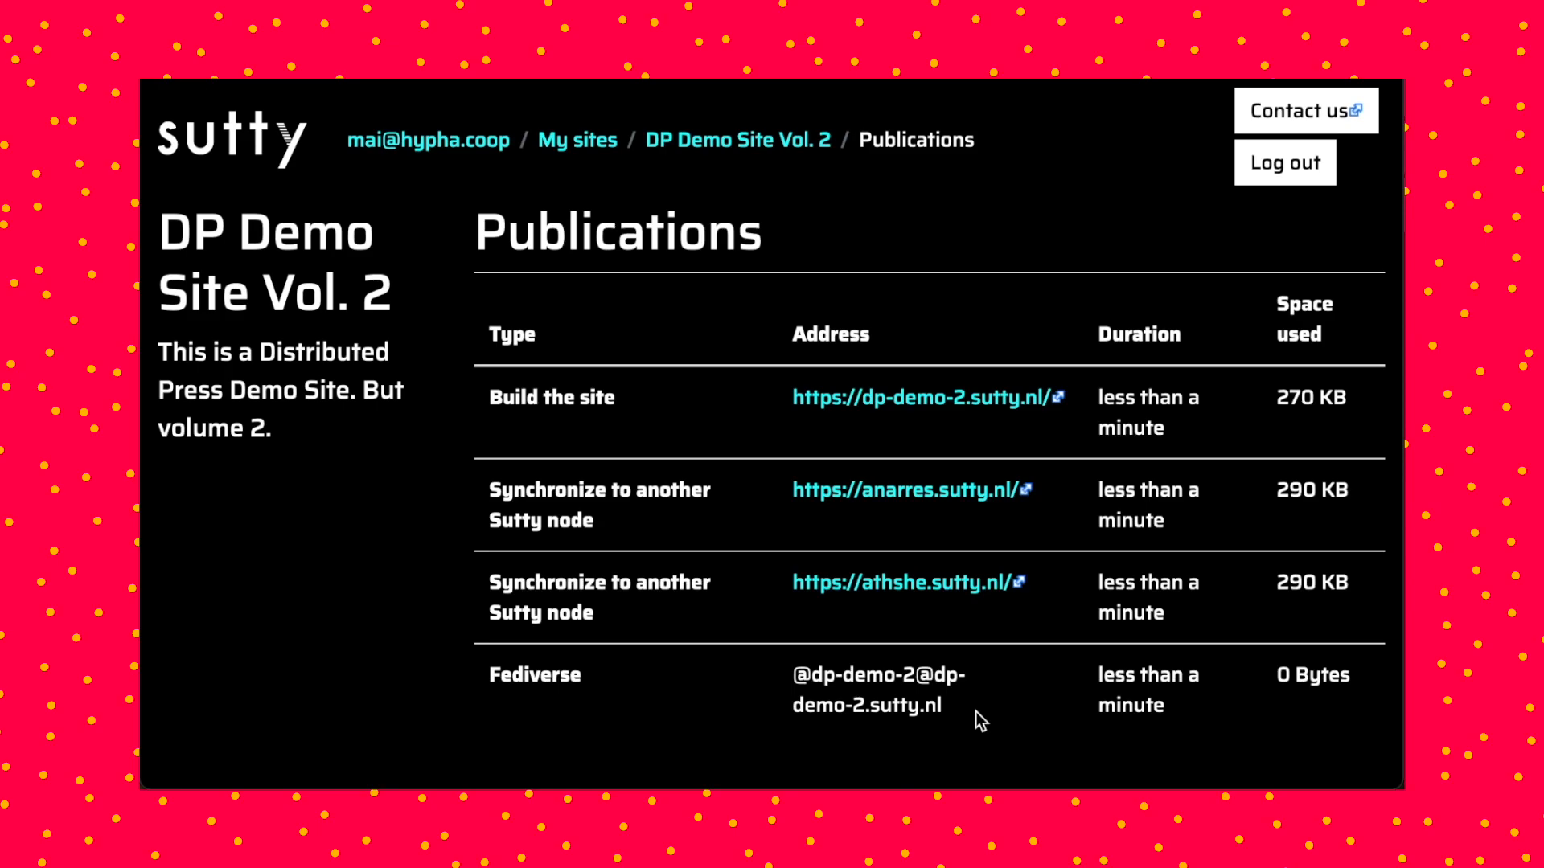
drag(976, 712, 785, 692)
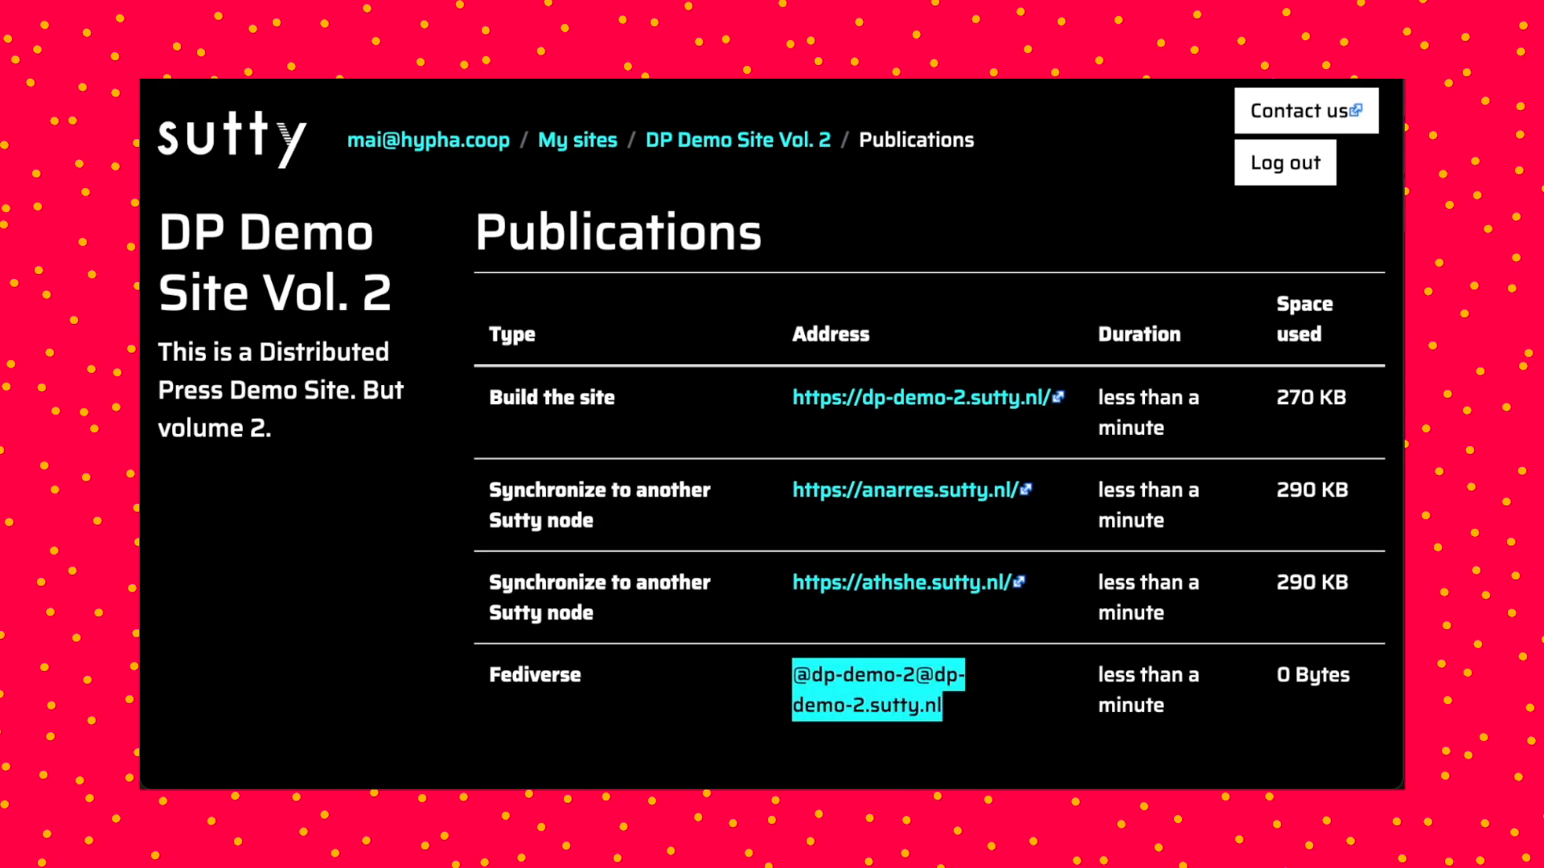
- Copy the site's Fediverse address from the publications list
click(964, 517)
drag(960, 719, 796, 687)
key(ctrl+c)
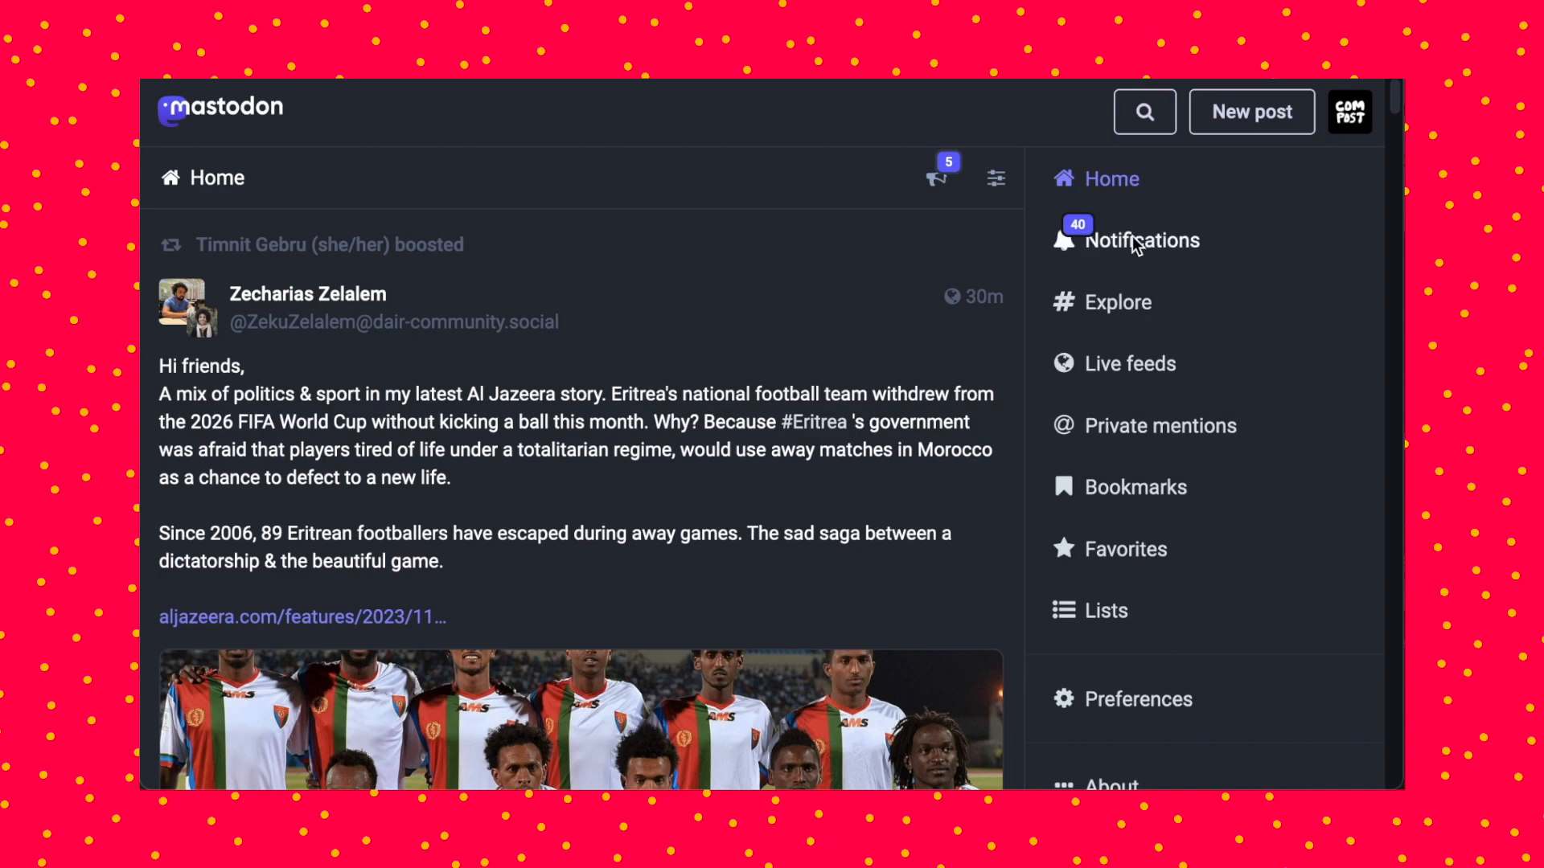
click(1141, 112)
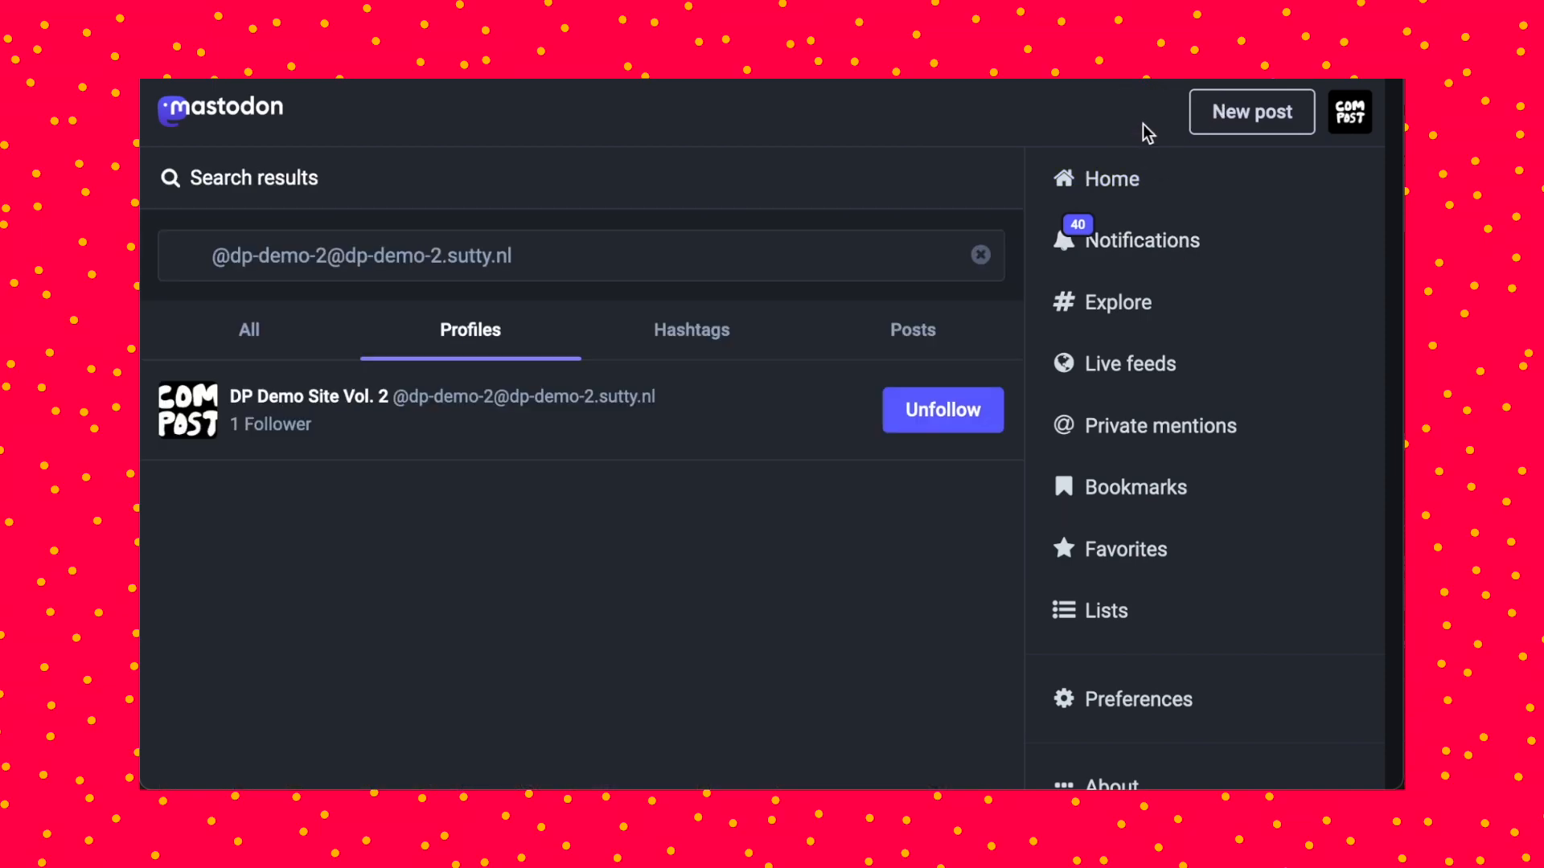
click(571, 256)
click(974, 255)
click(528, 258)
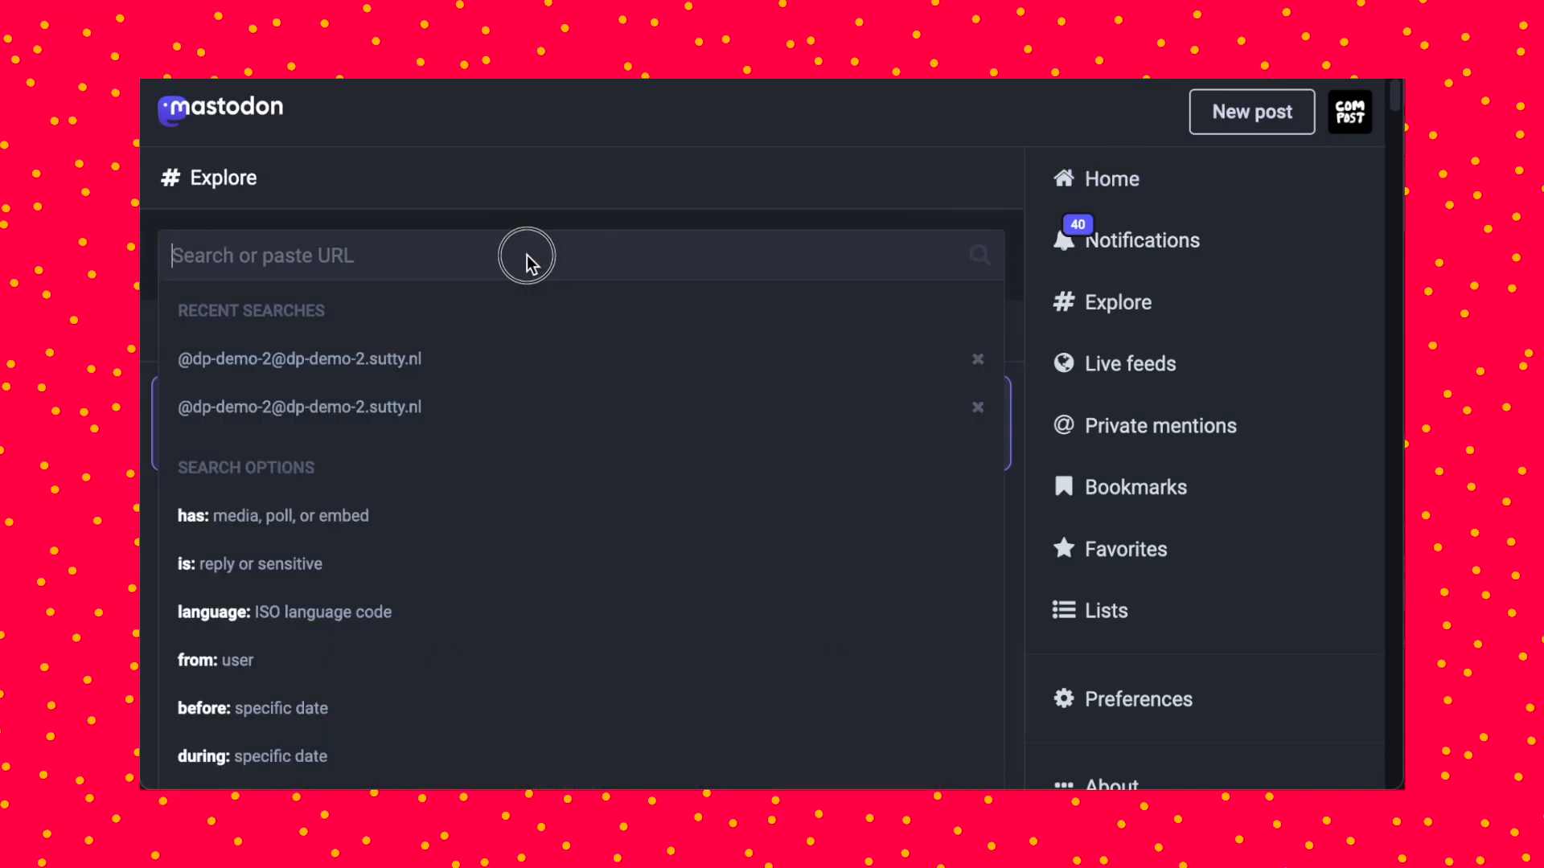
key(ctrl+v)
key(Return)
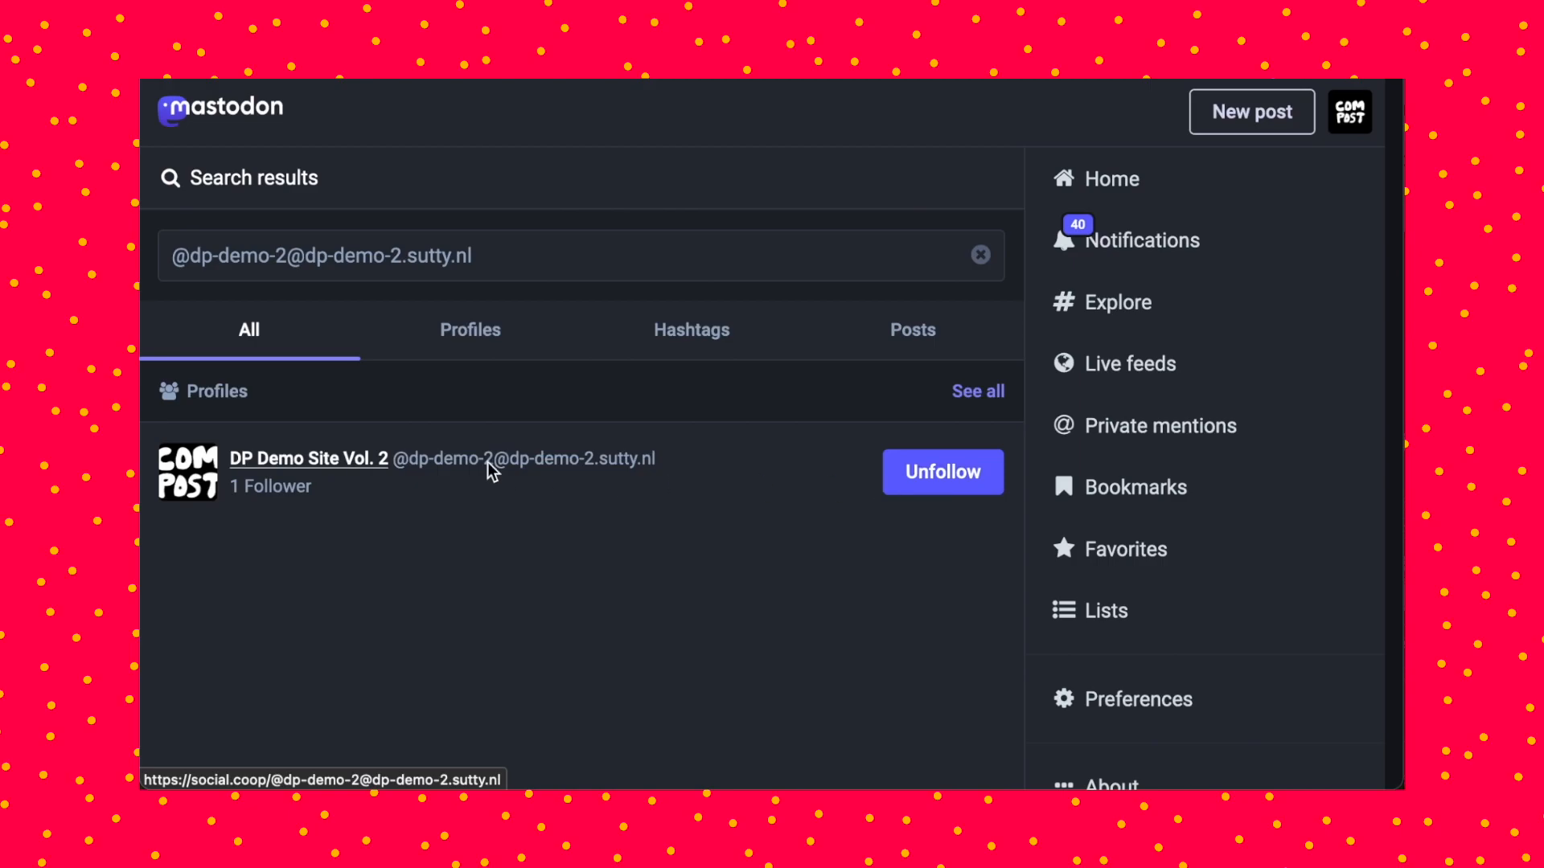
- Open the DP Demo Site Vol. 2 profile from the results and examine its header, details and posts section
click(331, 462)
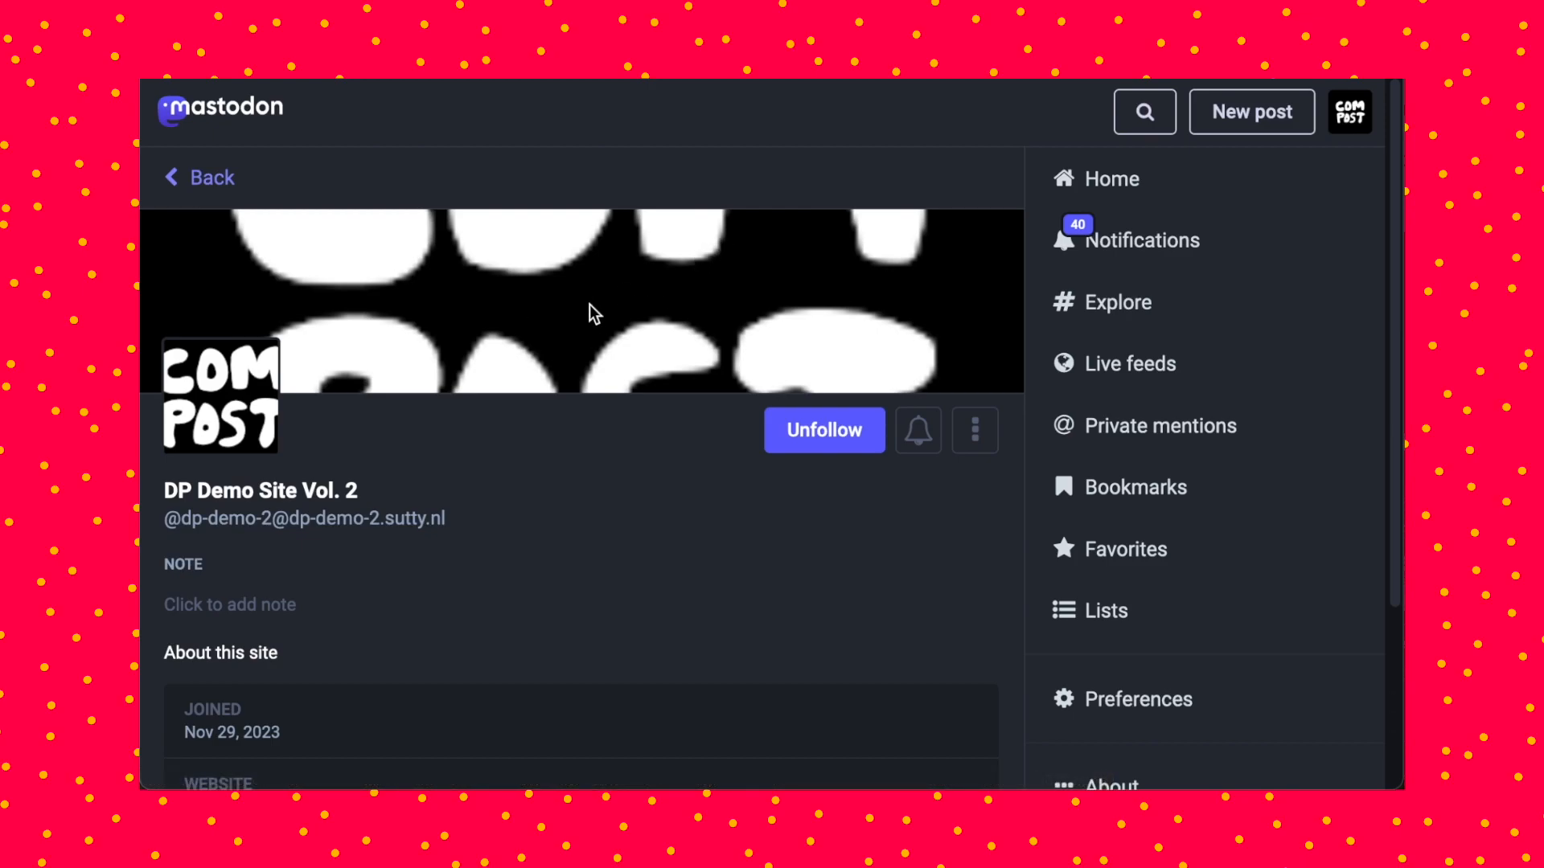
scroll(510, 370, down, 3)
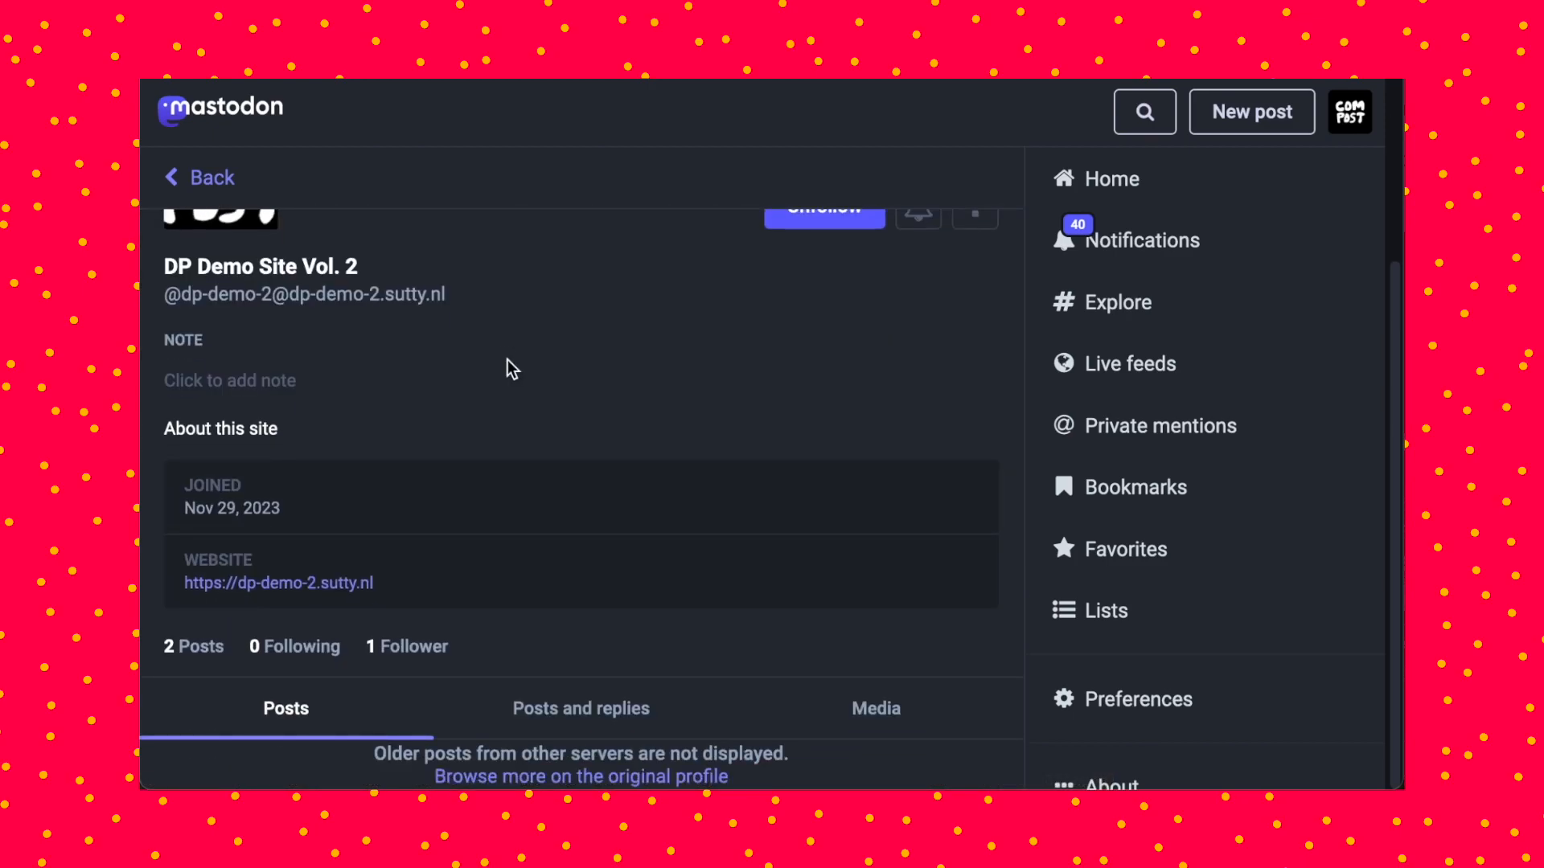
scroll(510, 368, up, 3)
scroll(713, 437, down, 3)
scroll(668, 459, up, 3)
scroll(669, 458, down, 3)
scroll(669, 449, down, 1)
scroll(805, 348, up, 3)
scroll(549, 364, down, 3)
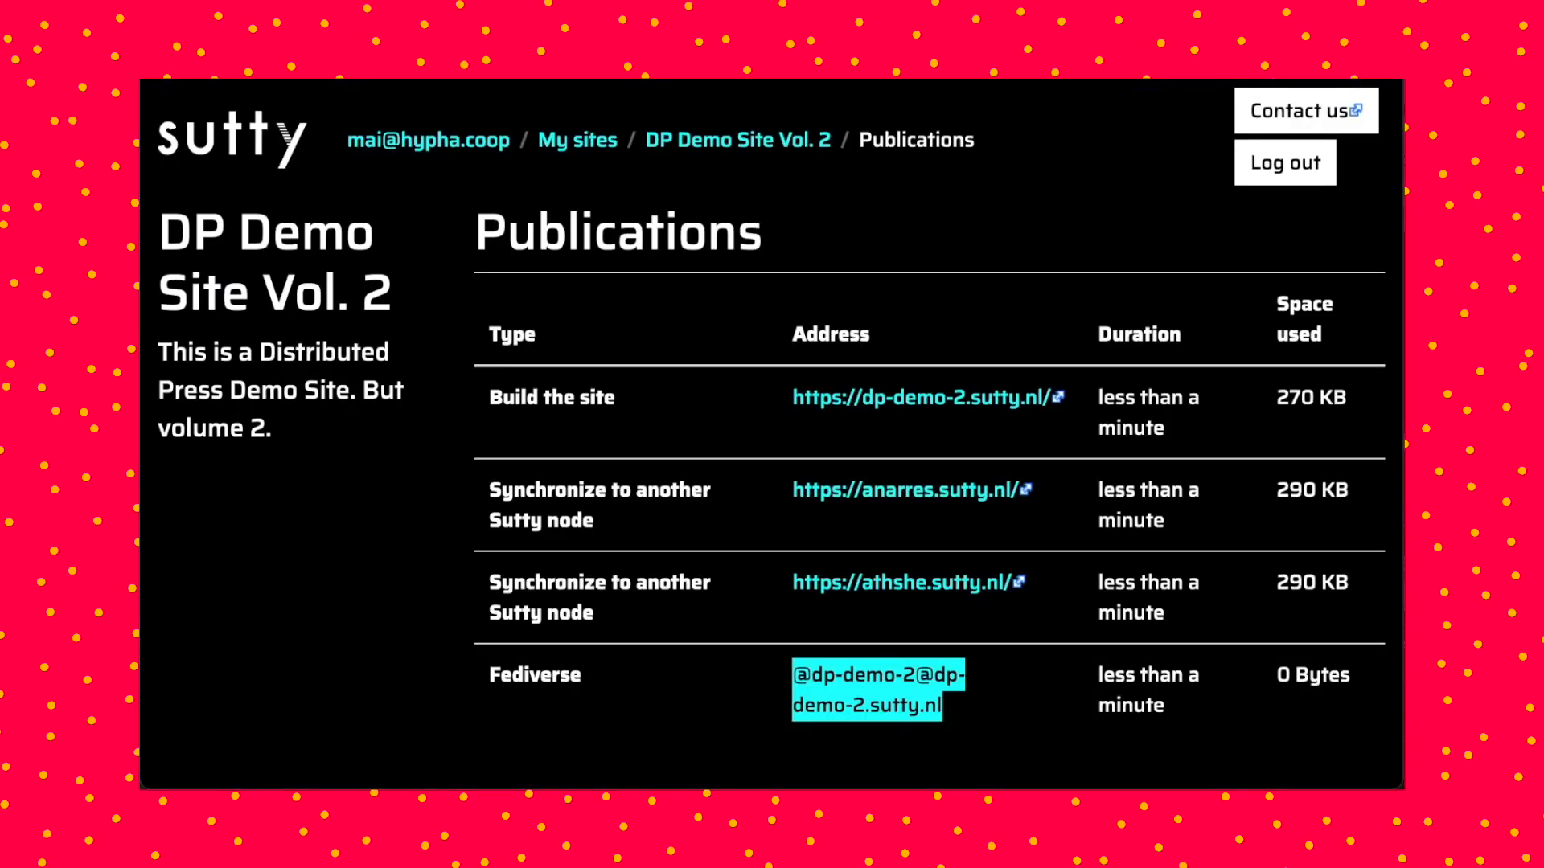
- Switch back to Sutty and start a new post in DP Demo Site Vol. 2 titled "hello worworororoldldldl"
click(800, 141)
scroll(448, 431, down, 5)
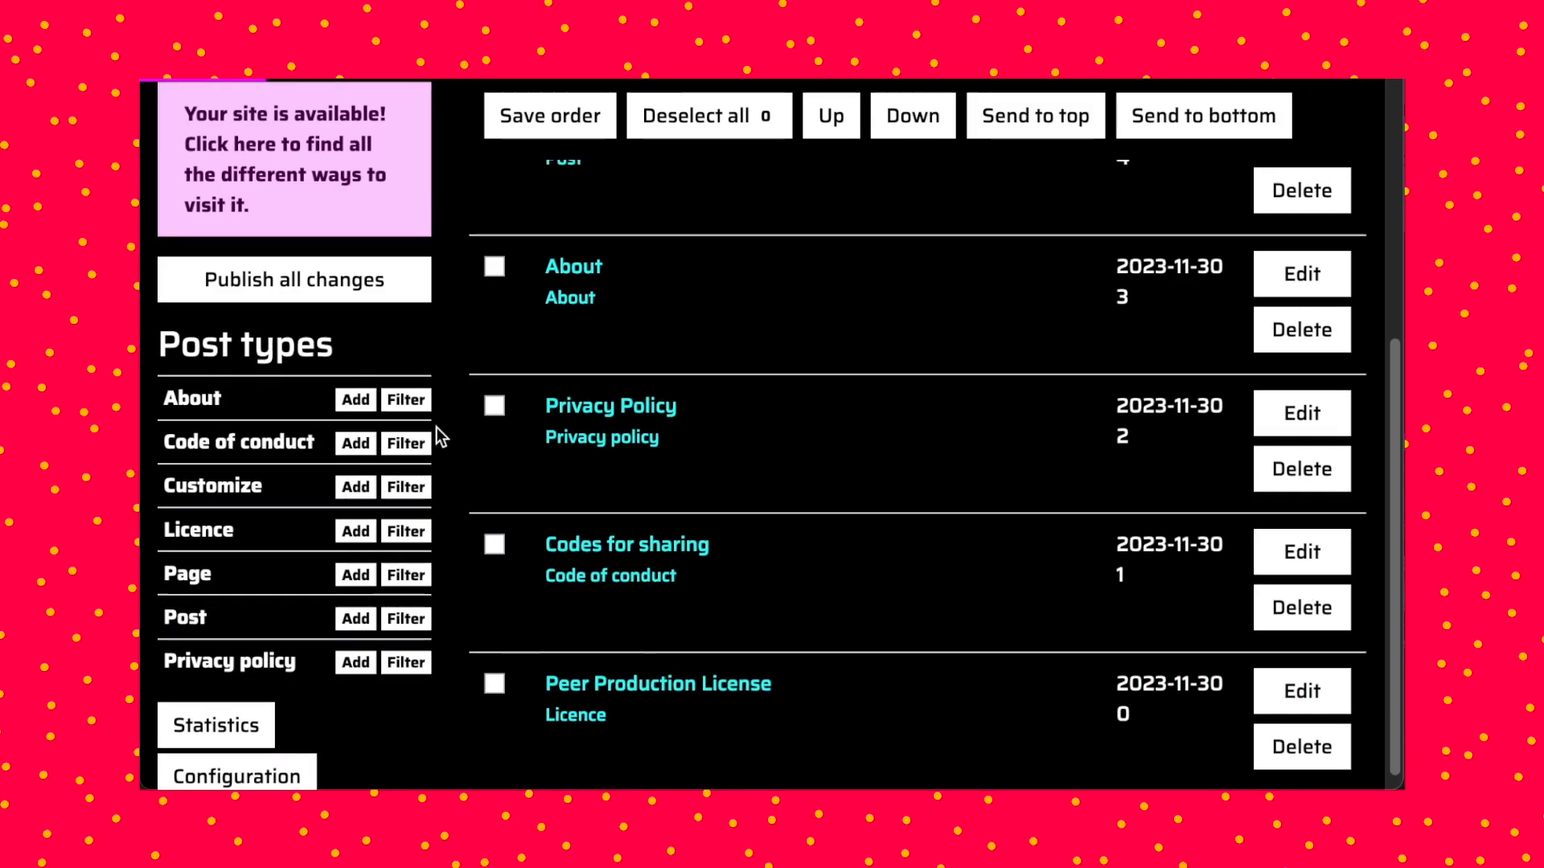
click(355, 599)
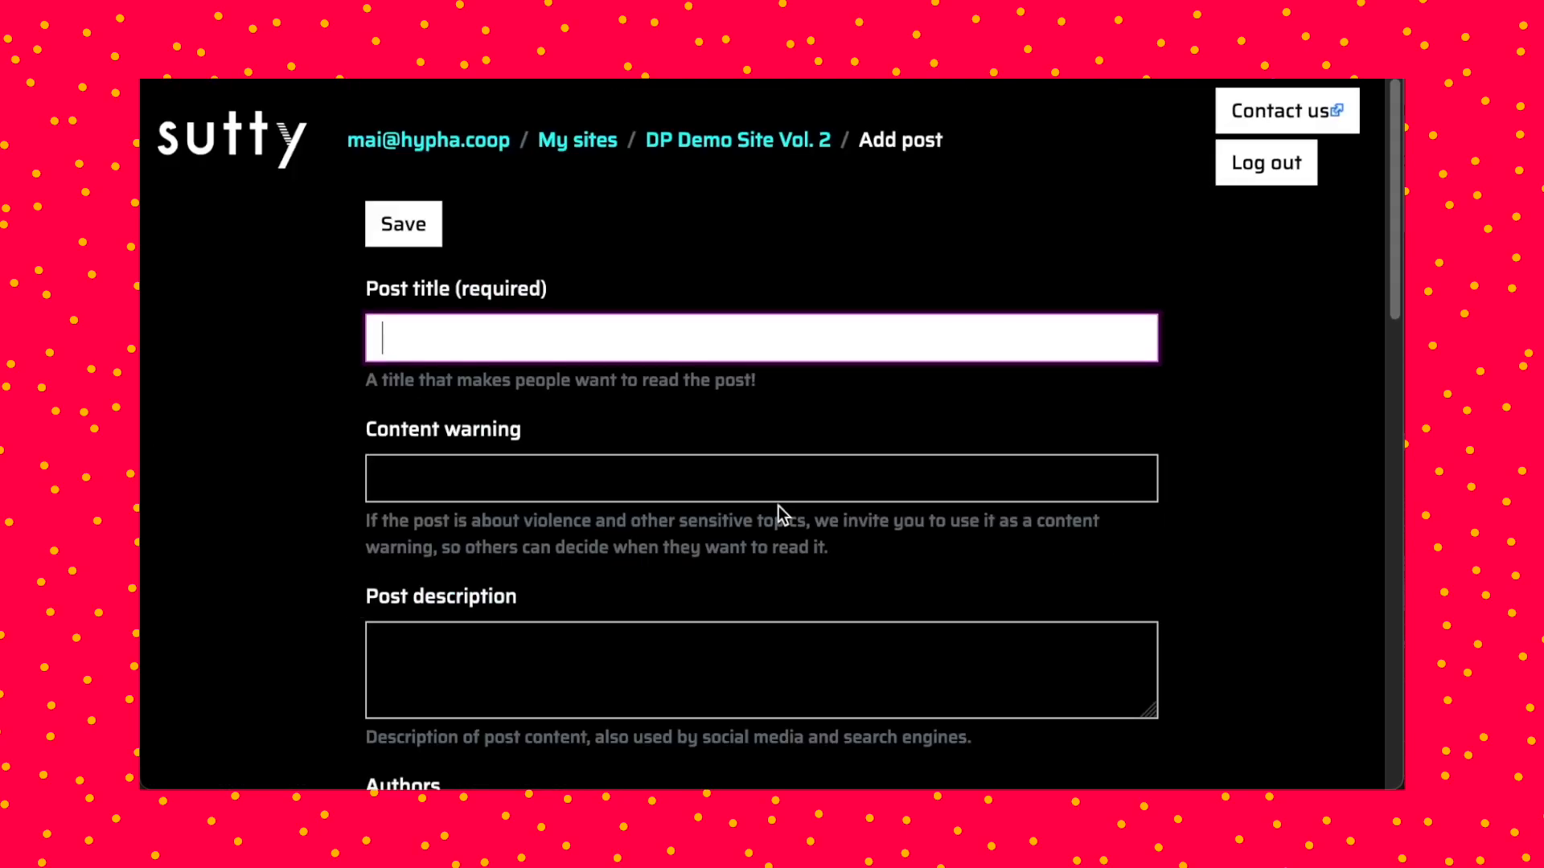
text(hello wor)
text(wororororoldldldl)
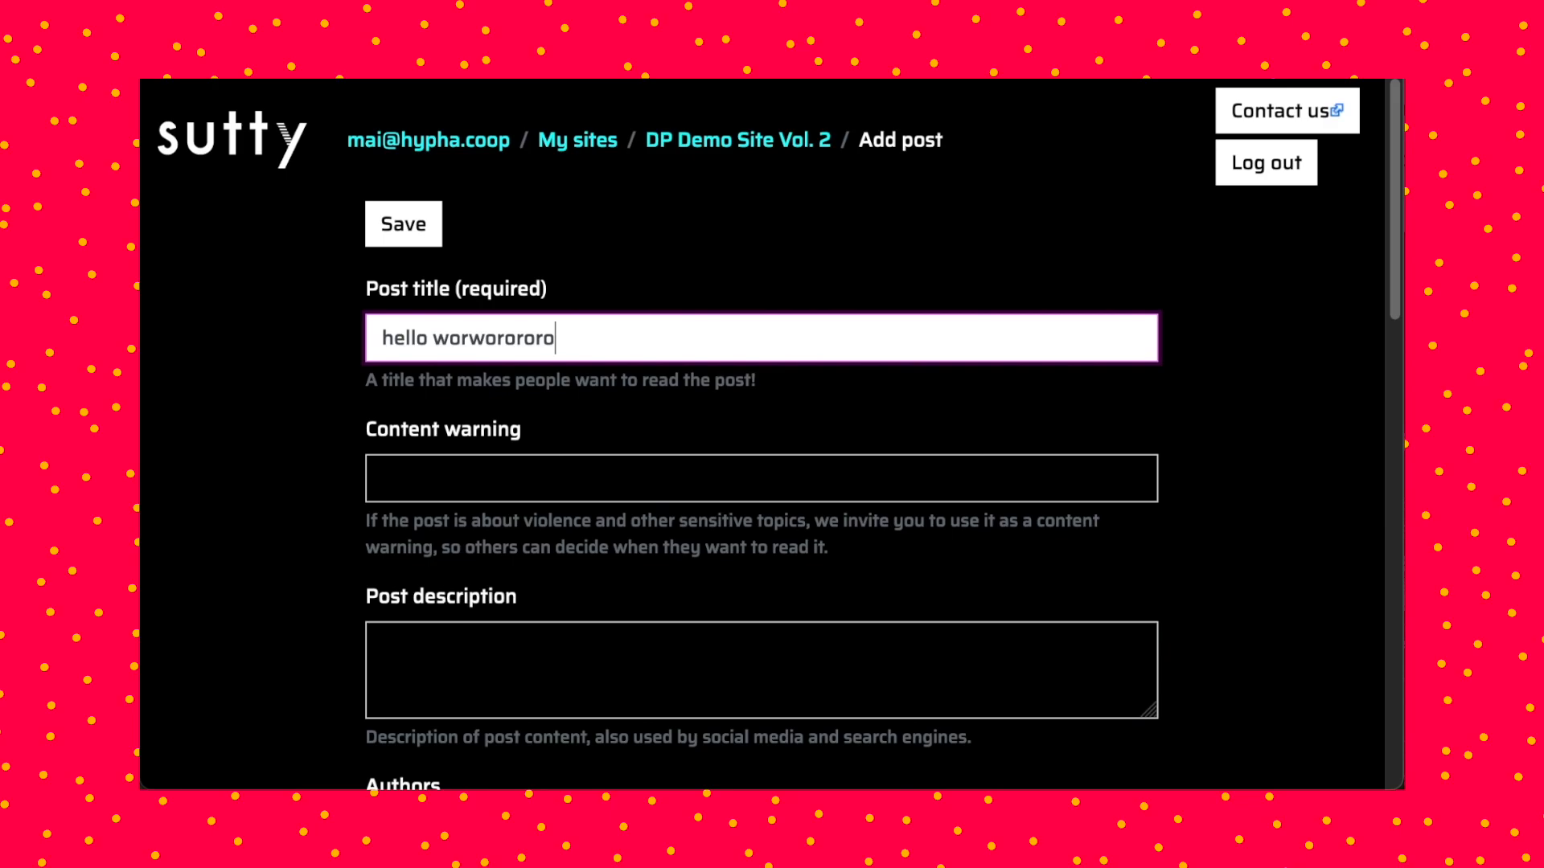
- Set the post's content warning to "not sensitive content"
scroll(542, 345, down, 1)
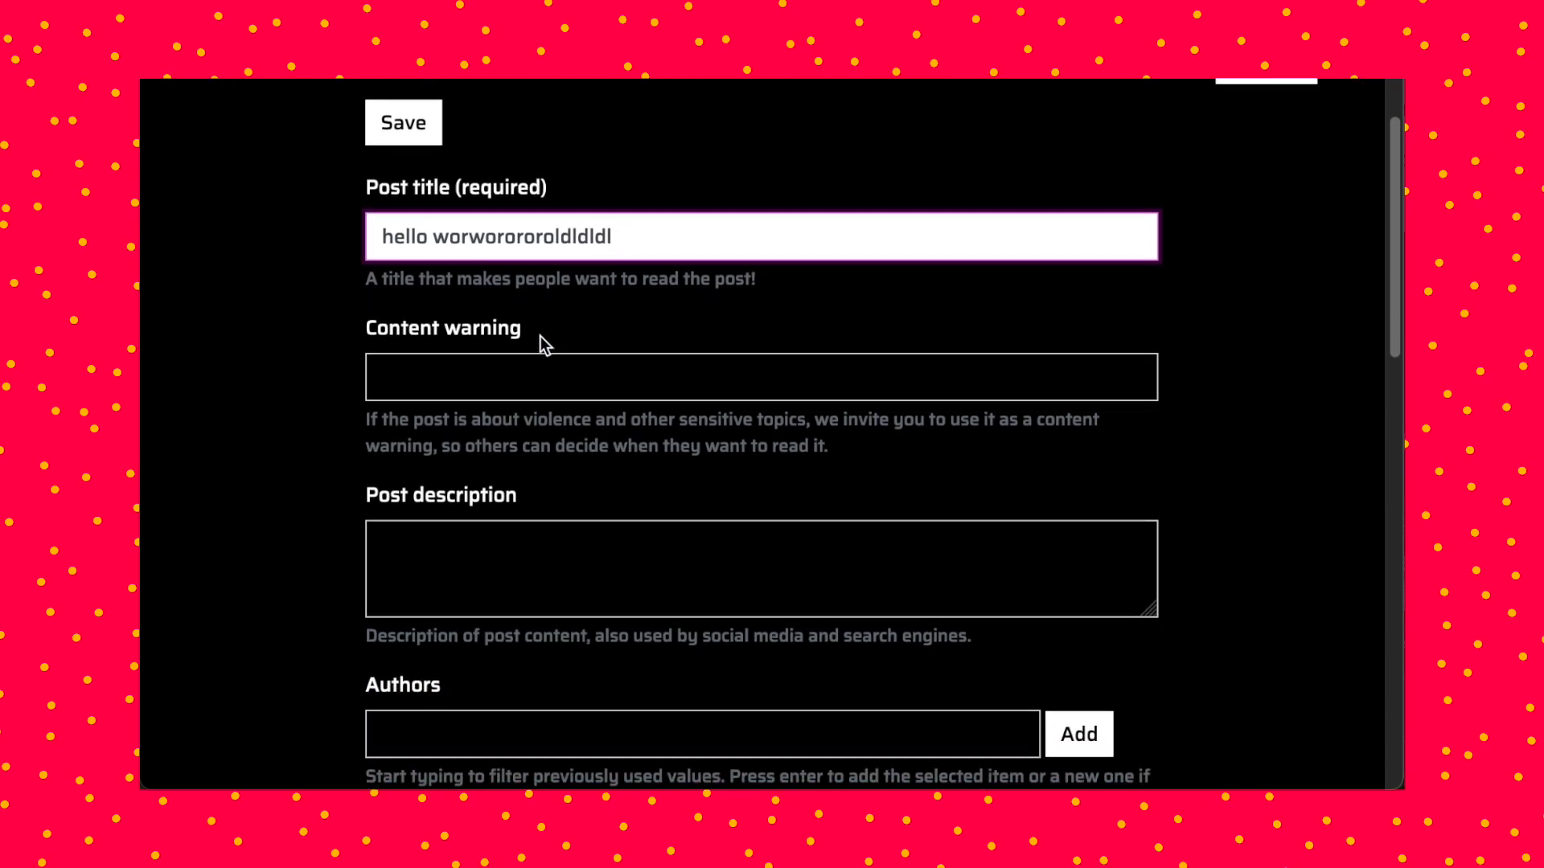
click(515, 373)
text(not )
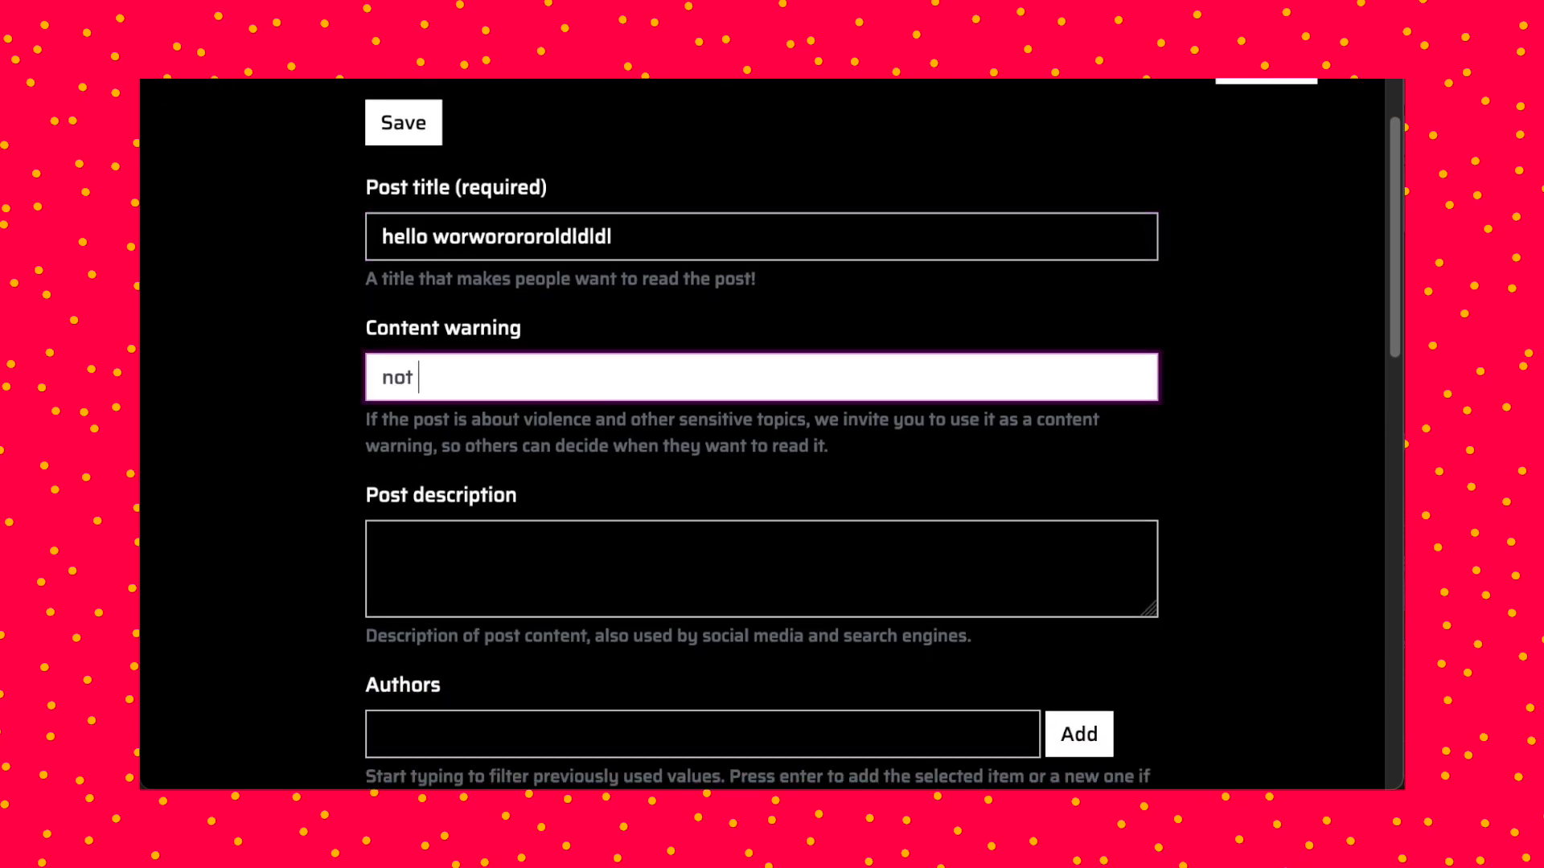
text(very sensitive content)
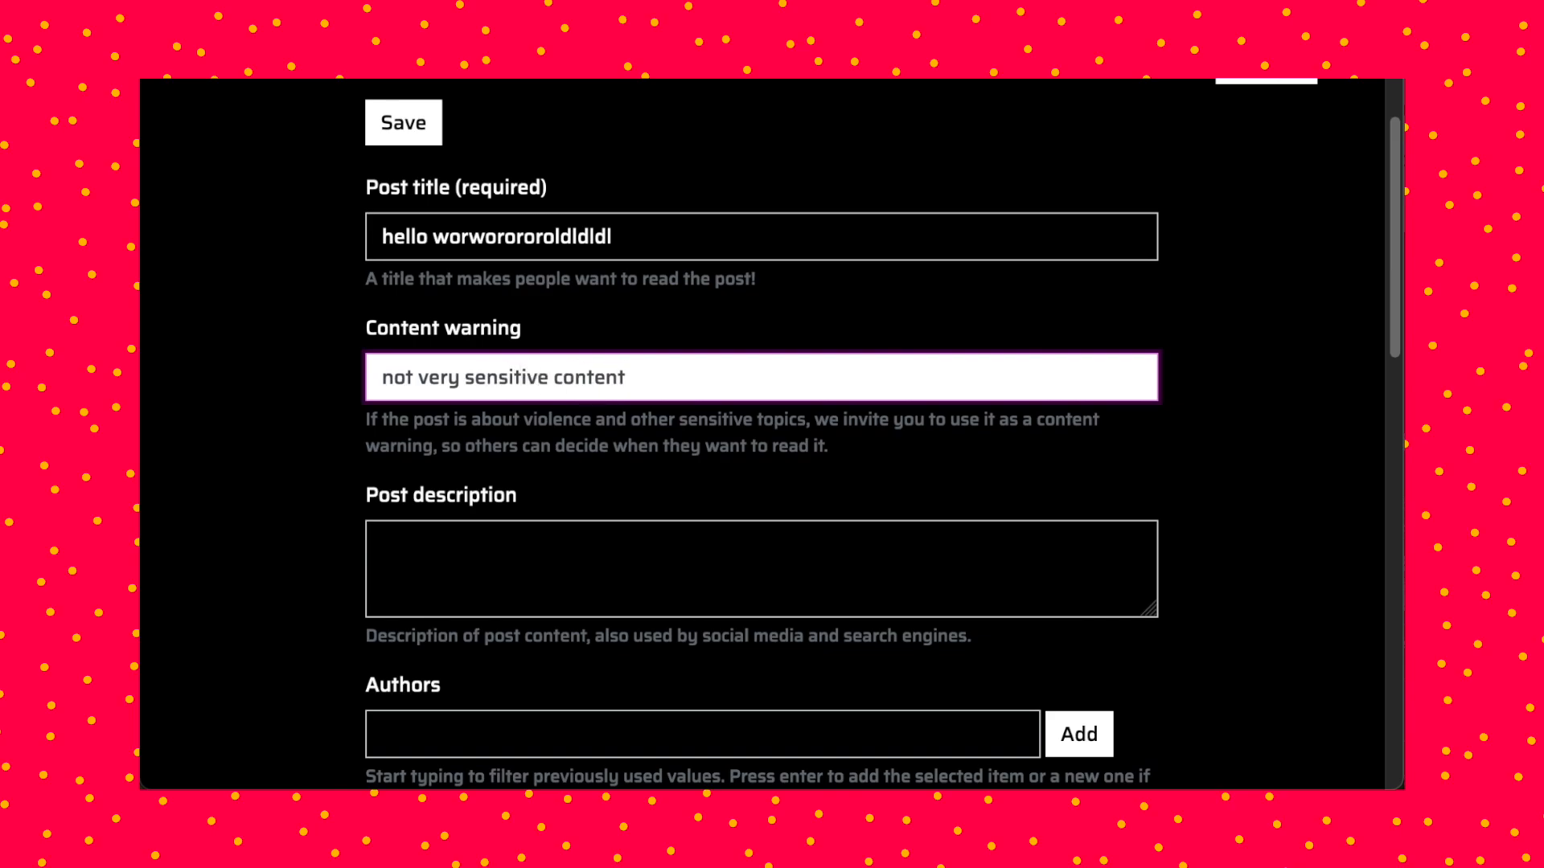
click(467, 376)
key(BackSpace)
key(BackSpace)
key(BackSpace)
key(BackSpace)
key(BackSpace)
key(BackSpace)
key(BackSpace)
text(t)
scroll(321, 422, down, 2)
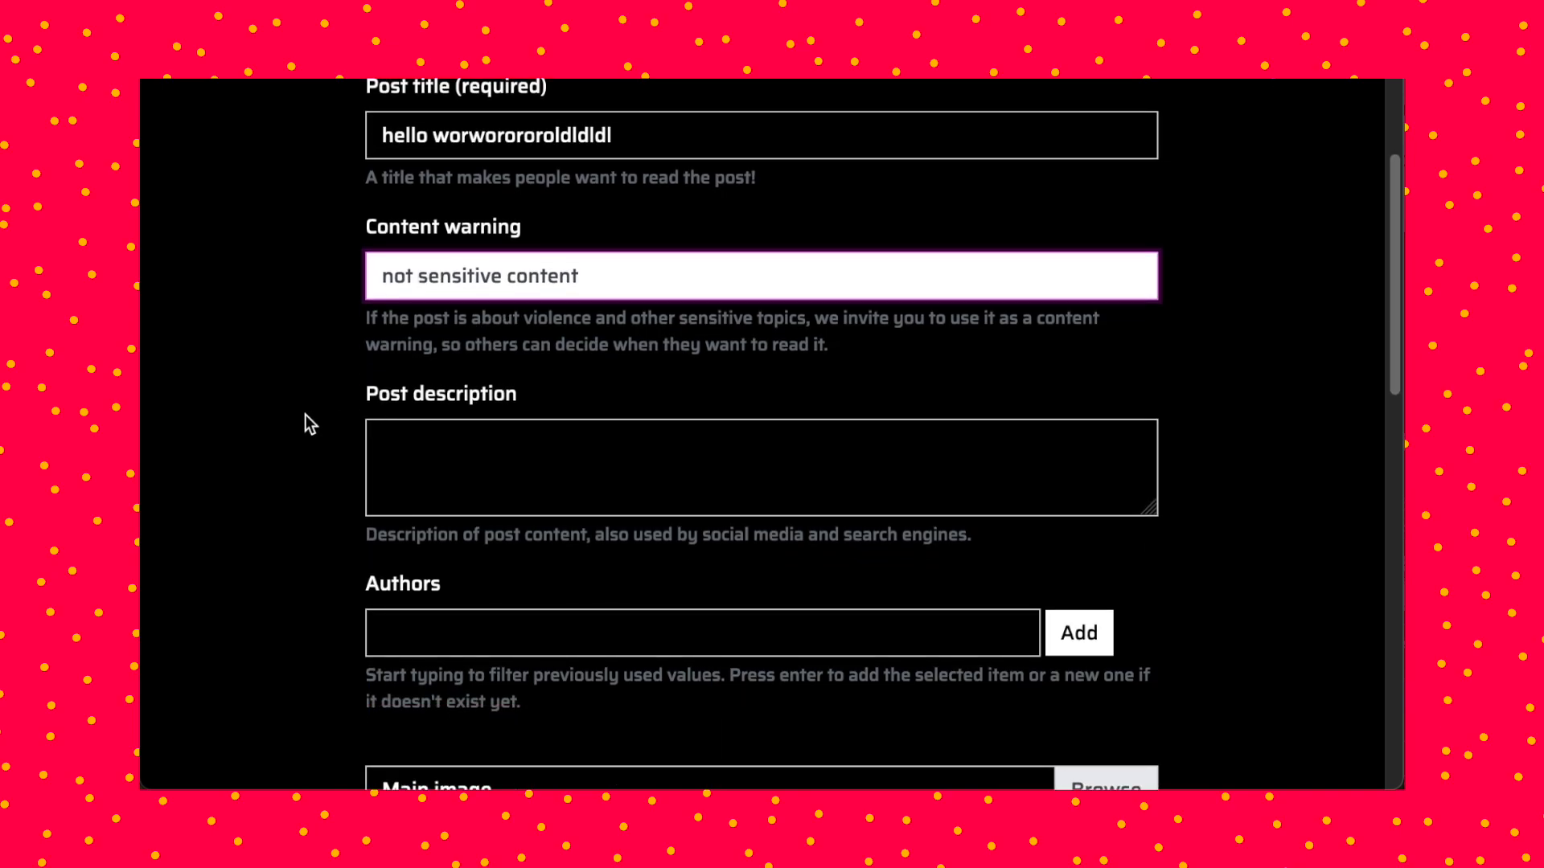
- Enter "third post" as the post description and "third post yayayayay" as the post content, and save the post
click(456, 422)
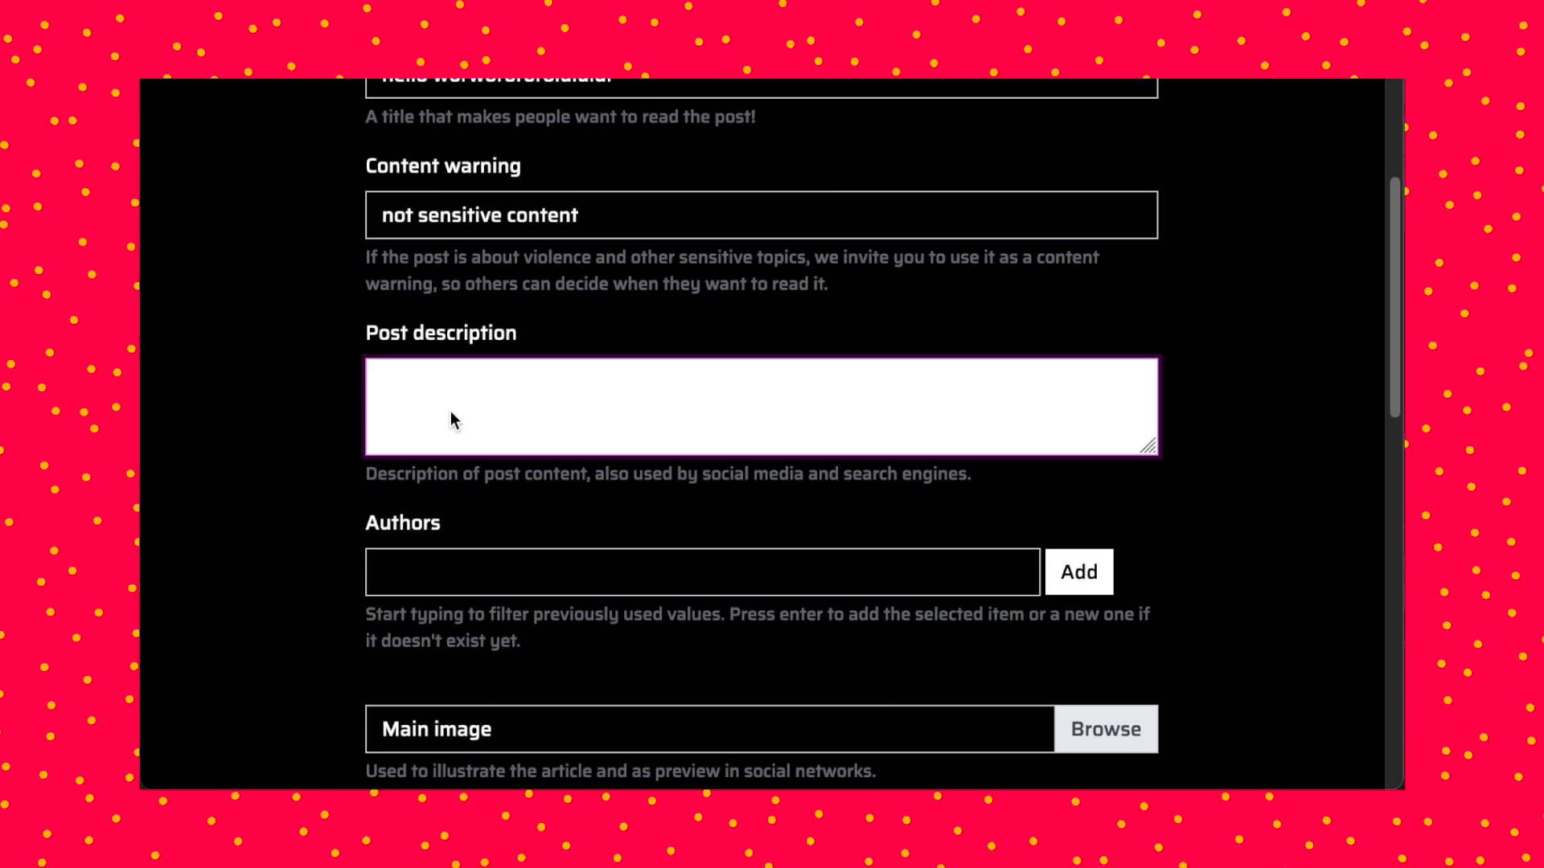
text(third post)
scroll(445, 328, down, 10)
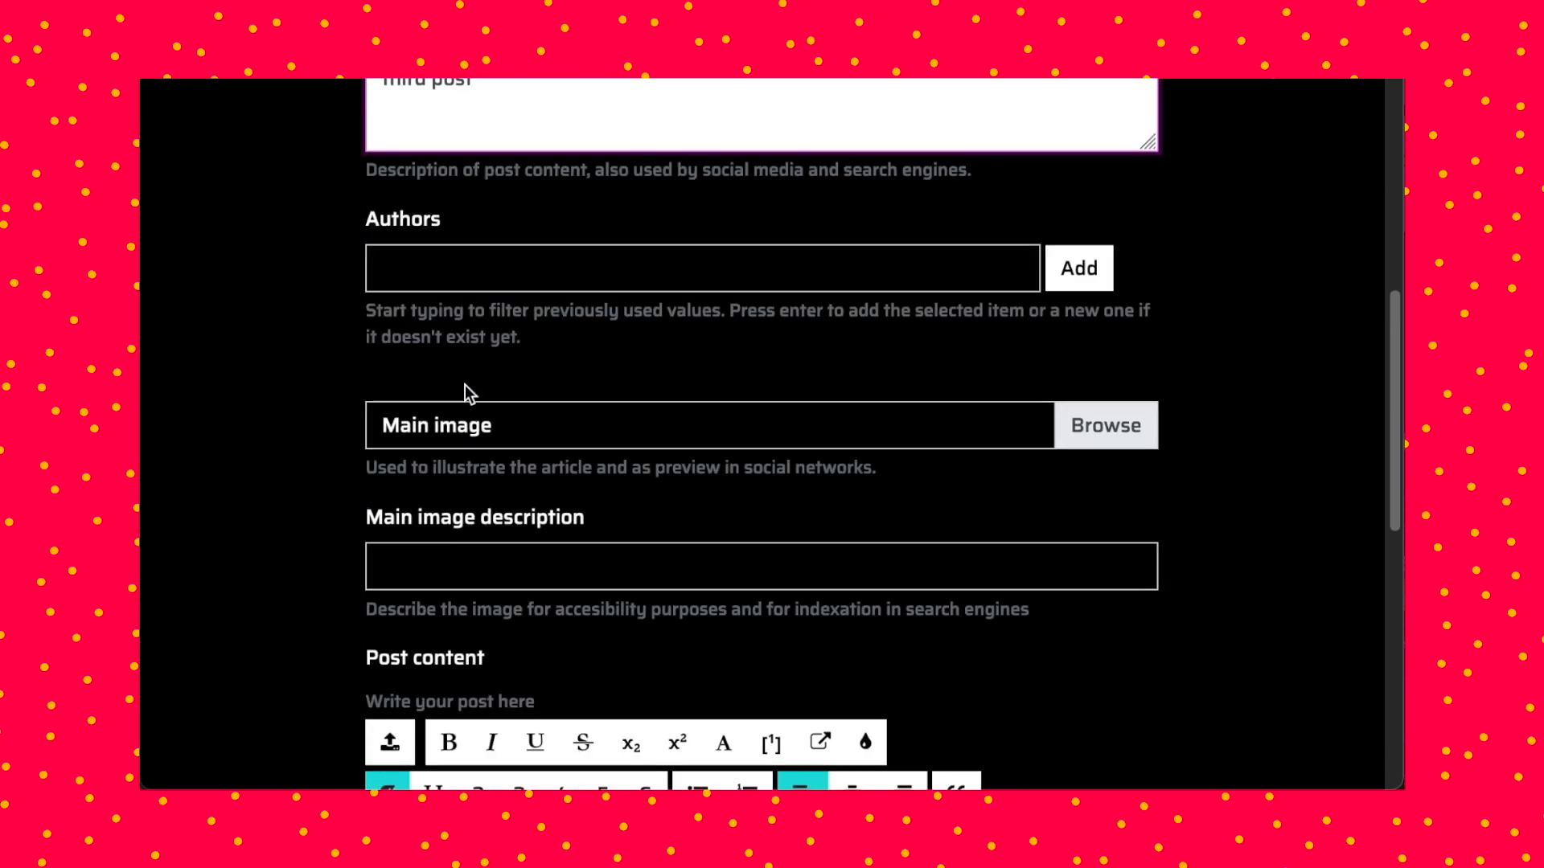
click(482, 312)
text(third post yayayayay)
scroll(483, 450, down, 1)
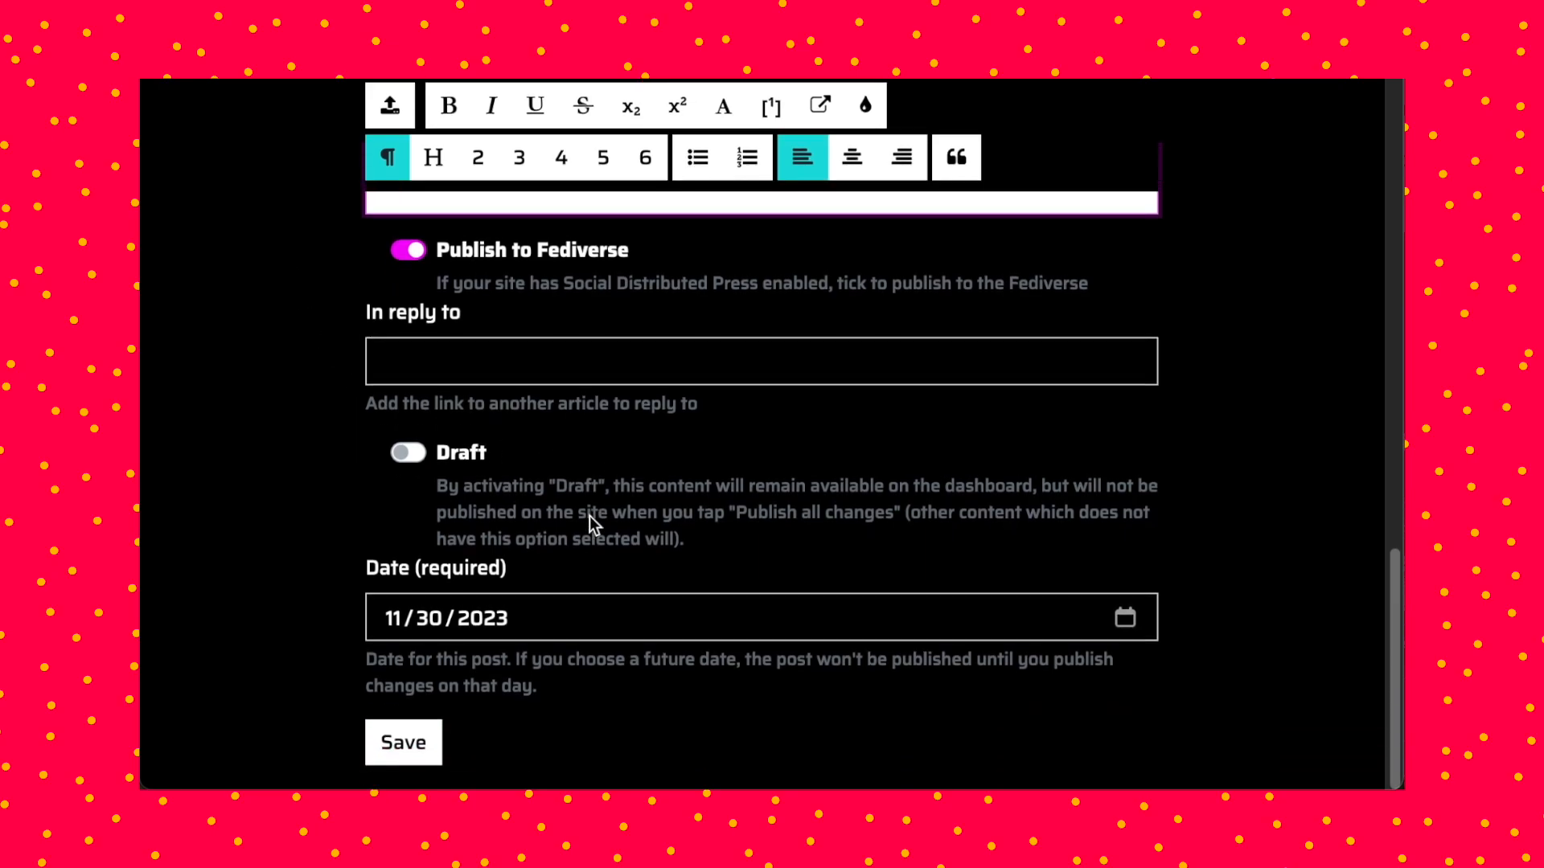
click(402, 741)
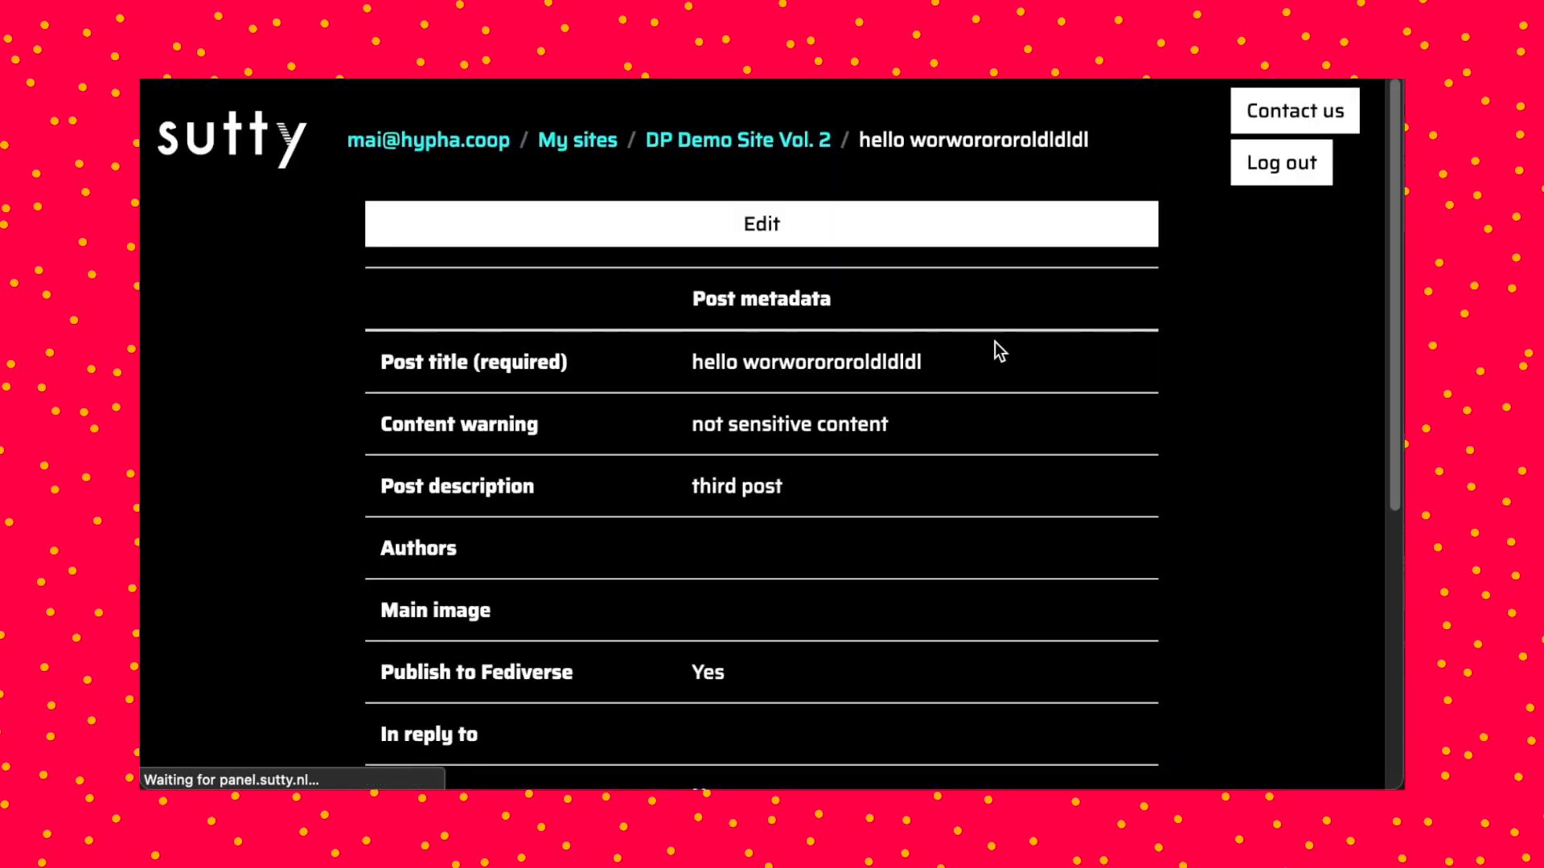
- Publish all changes from the DP Demo Site Vol. 2 overview, refresh it and open the site's publications list
click(734, 143)
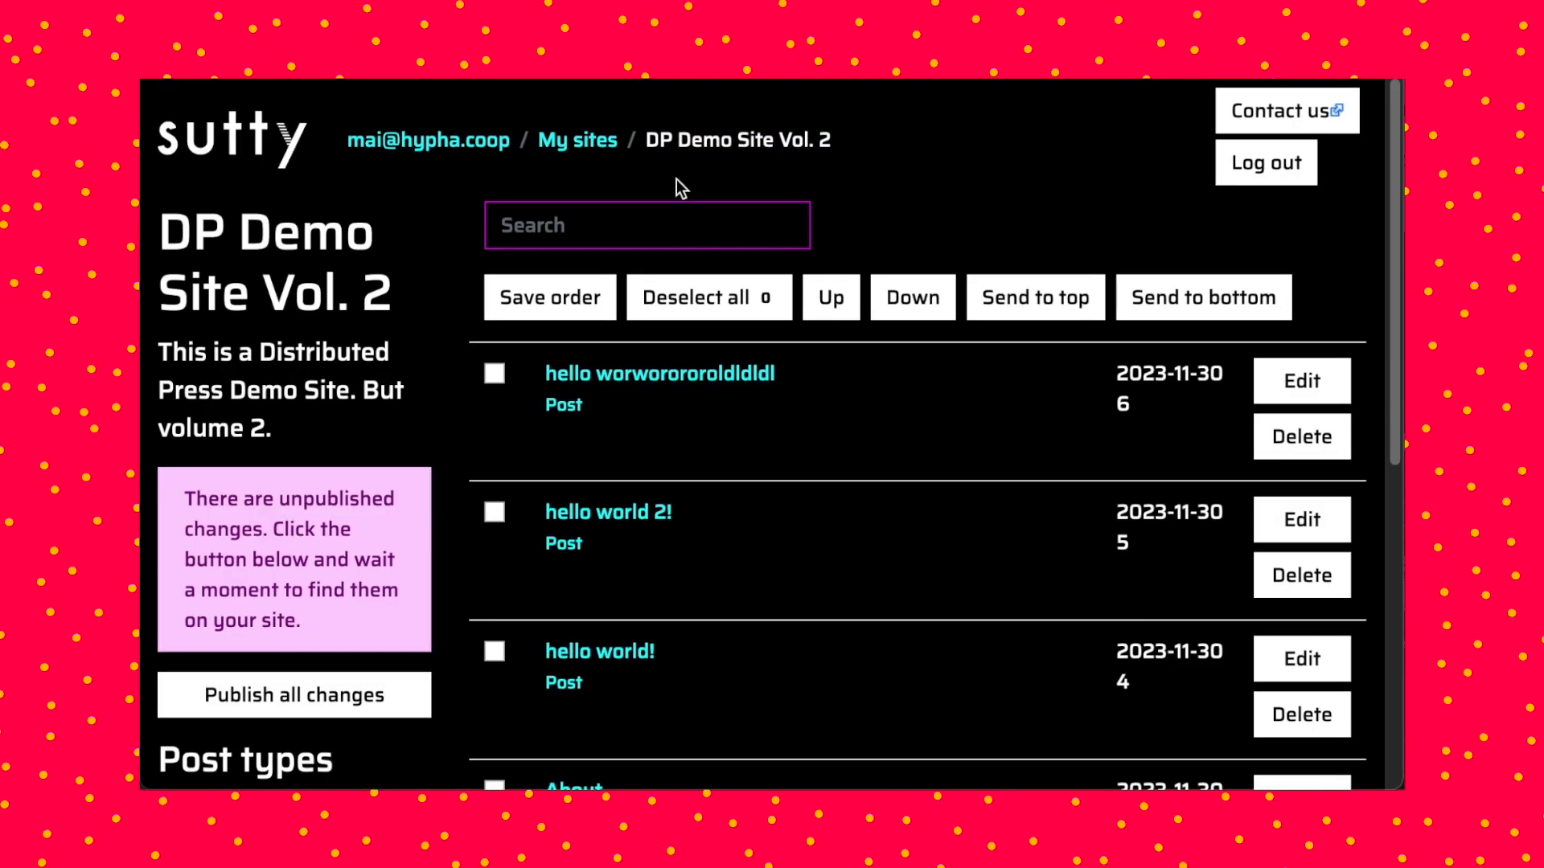
click(296, 696)
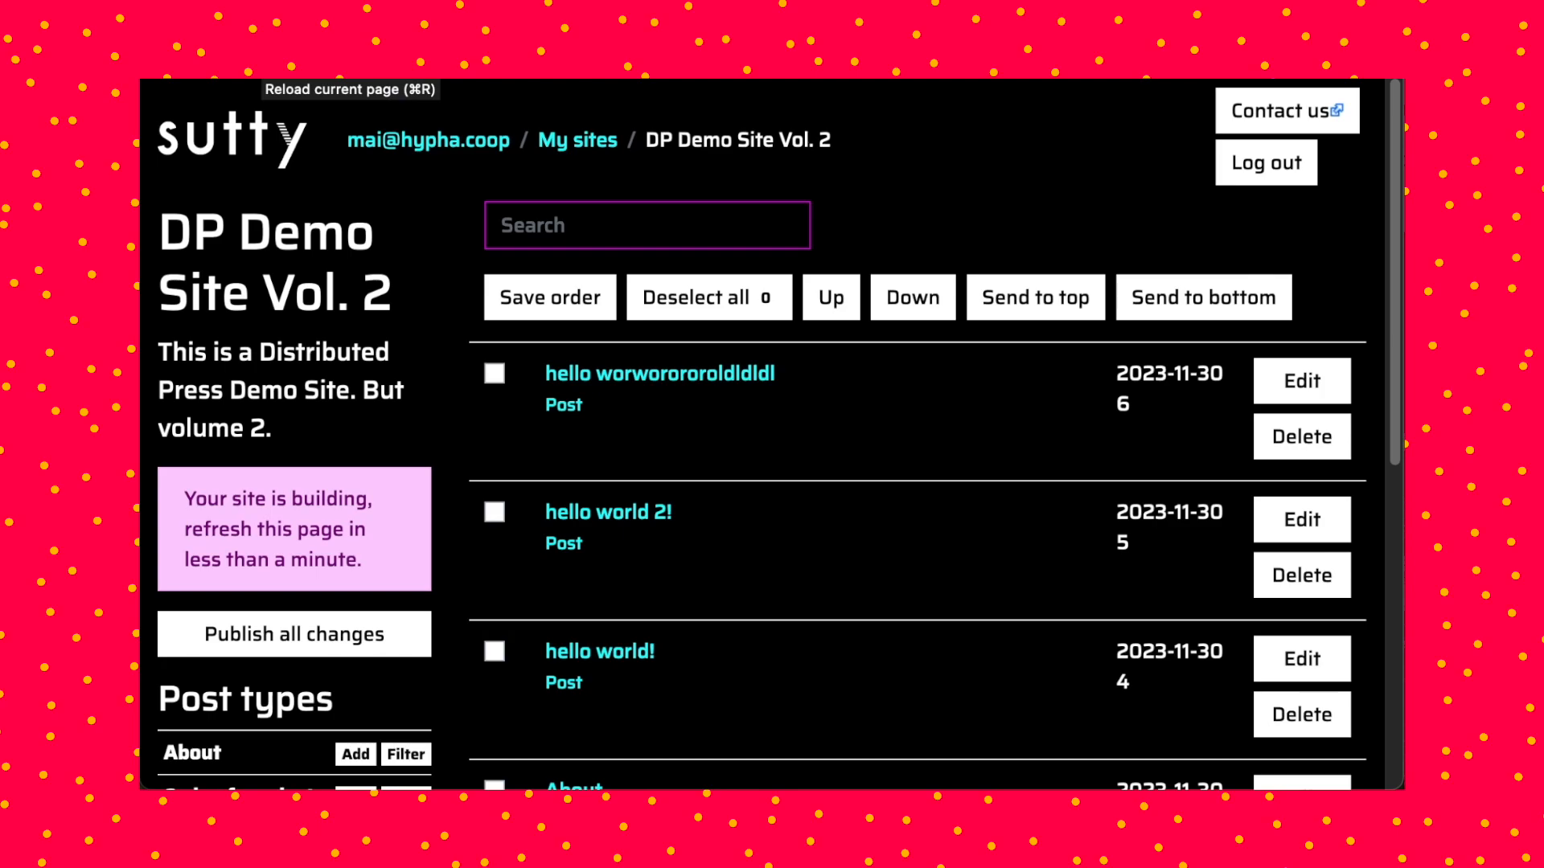
click(264, 66)
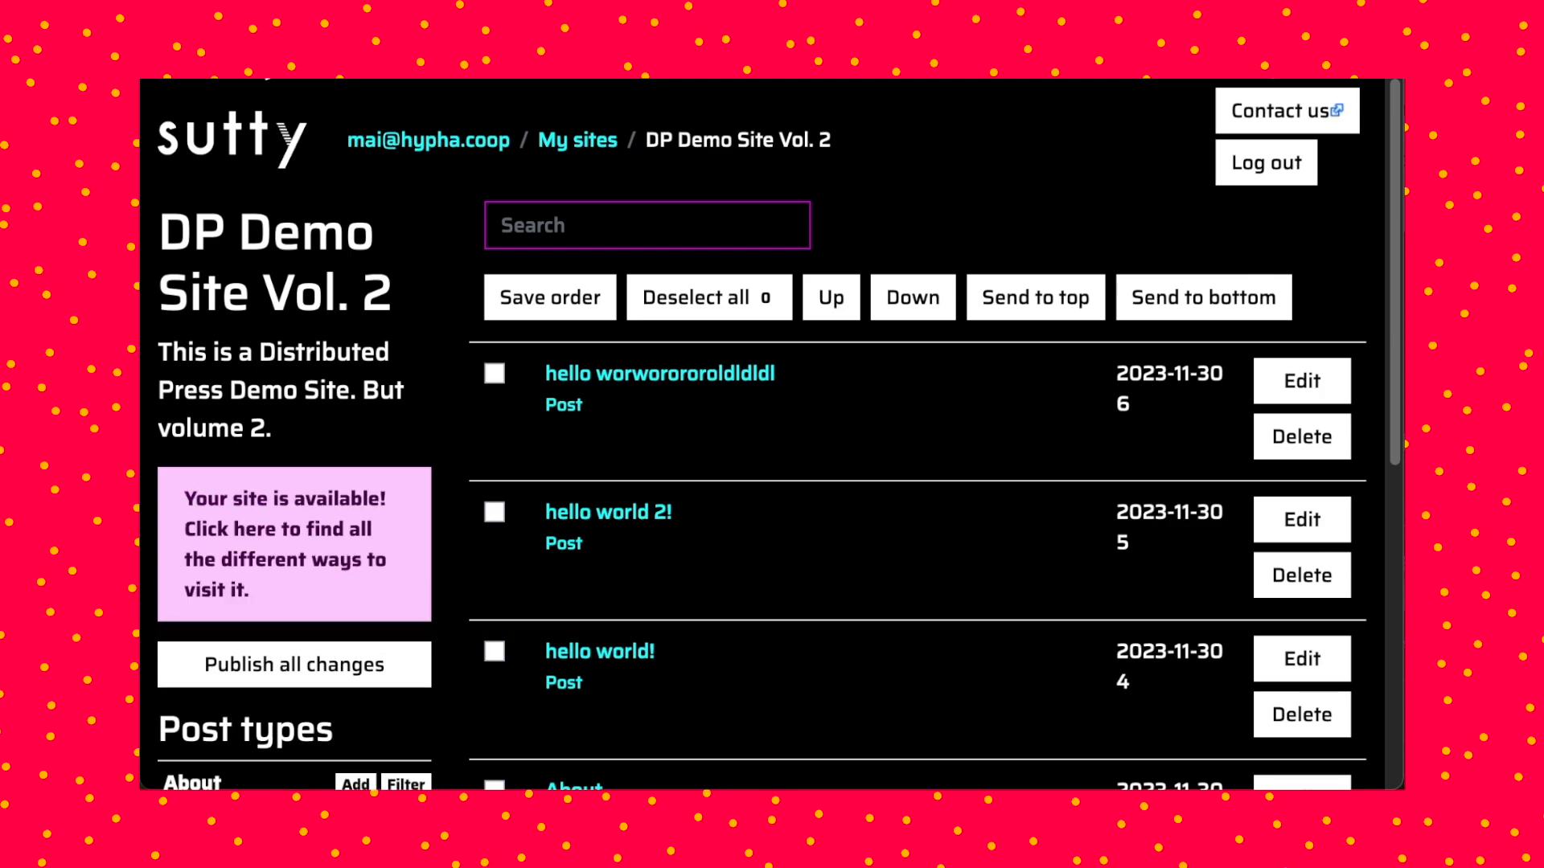
click(321, 504)
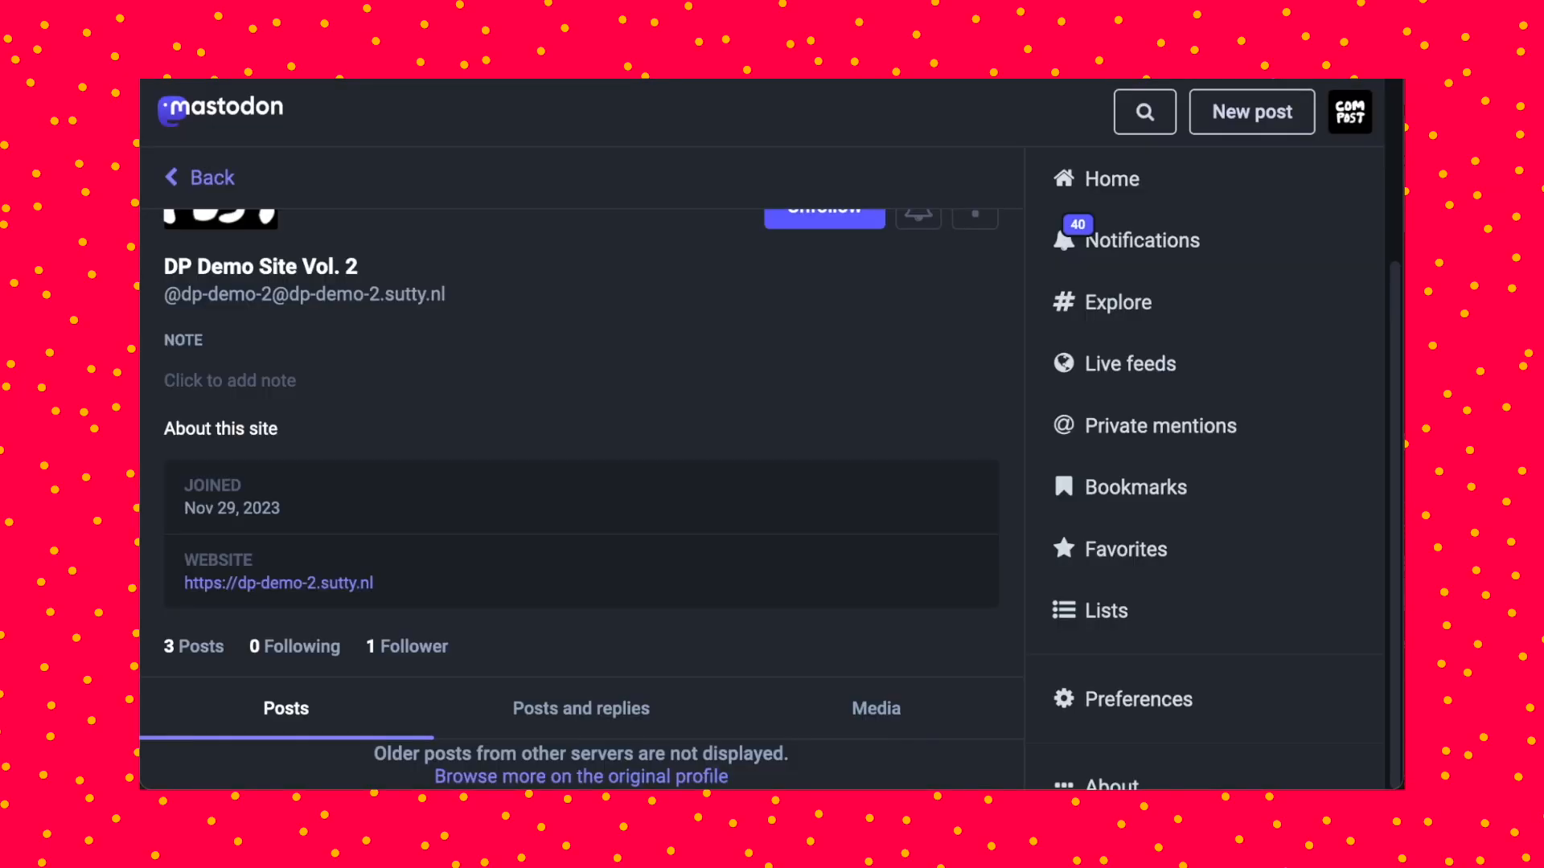
- Switch to Mastodon, reload the DP Demo Site Vol. 2 profile and highlight the newest post's content warning
key(super+r)
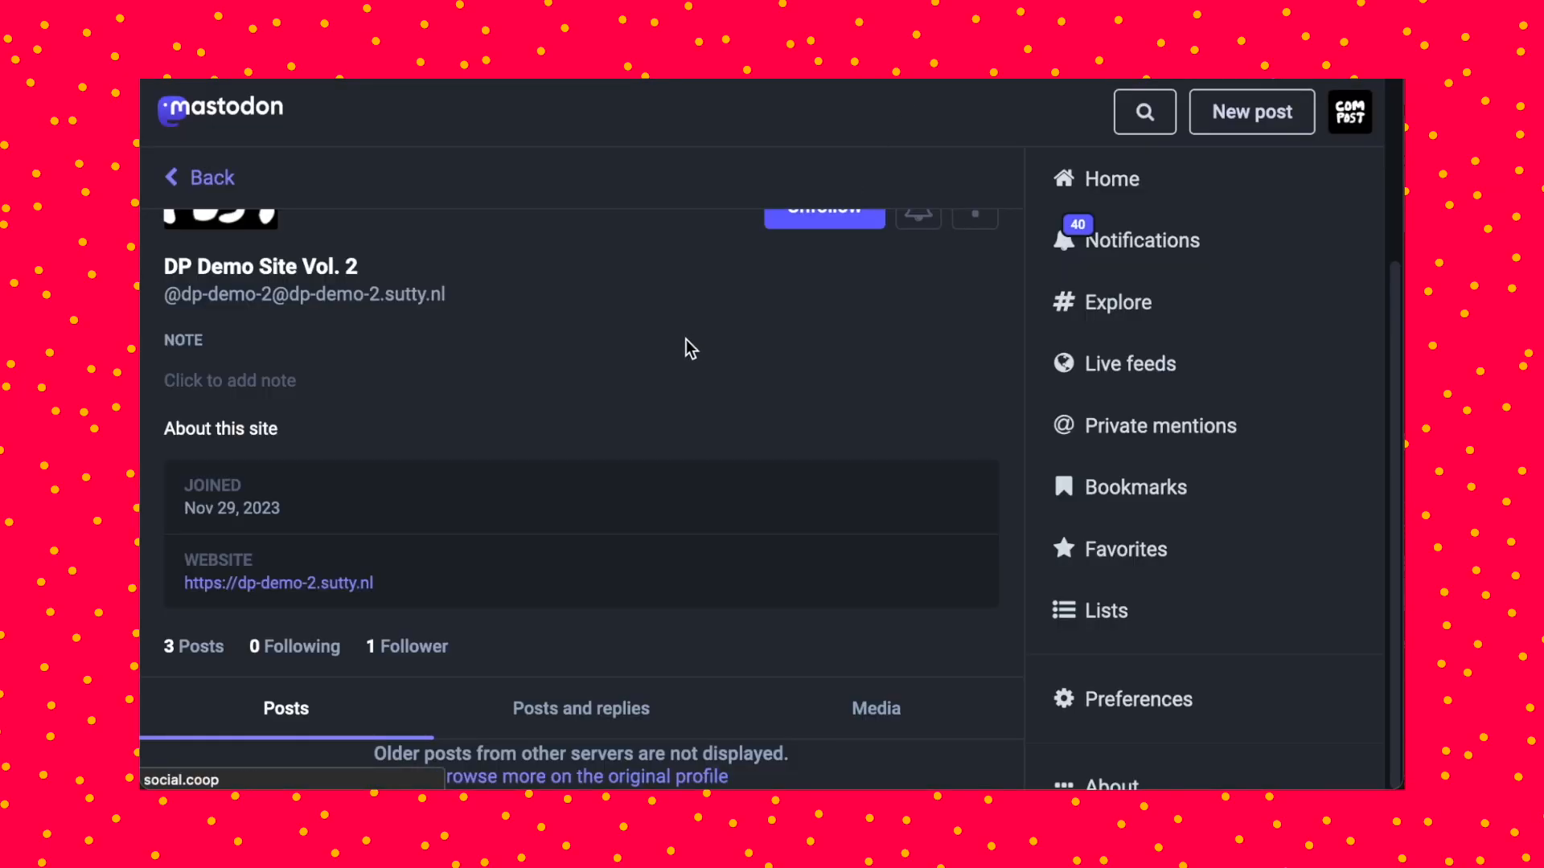
scroll(690, 348, down, 5)
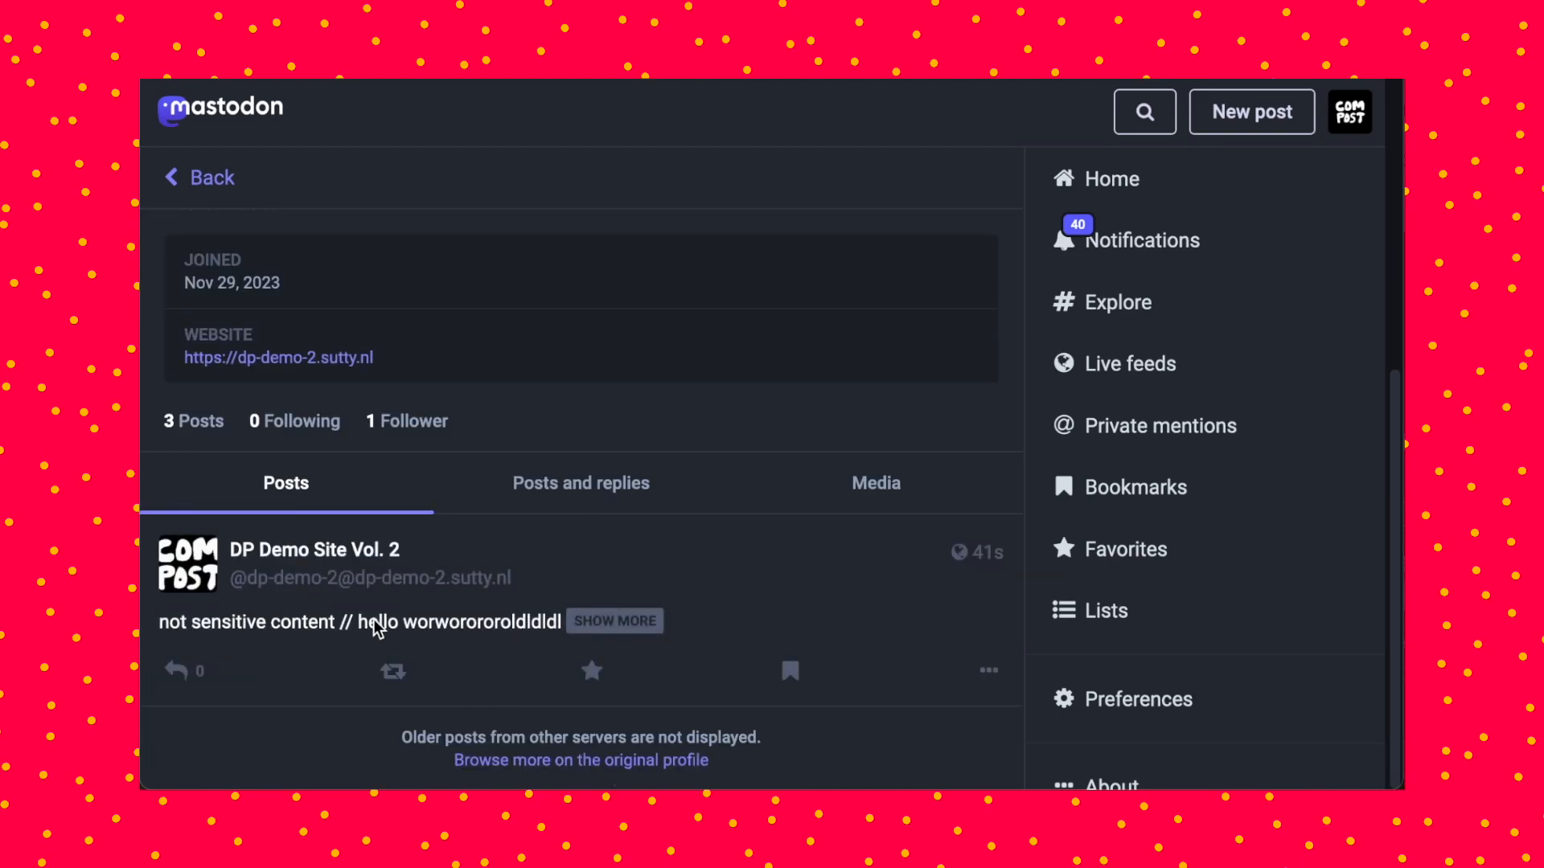
drag(337, 625, 153, 628)
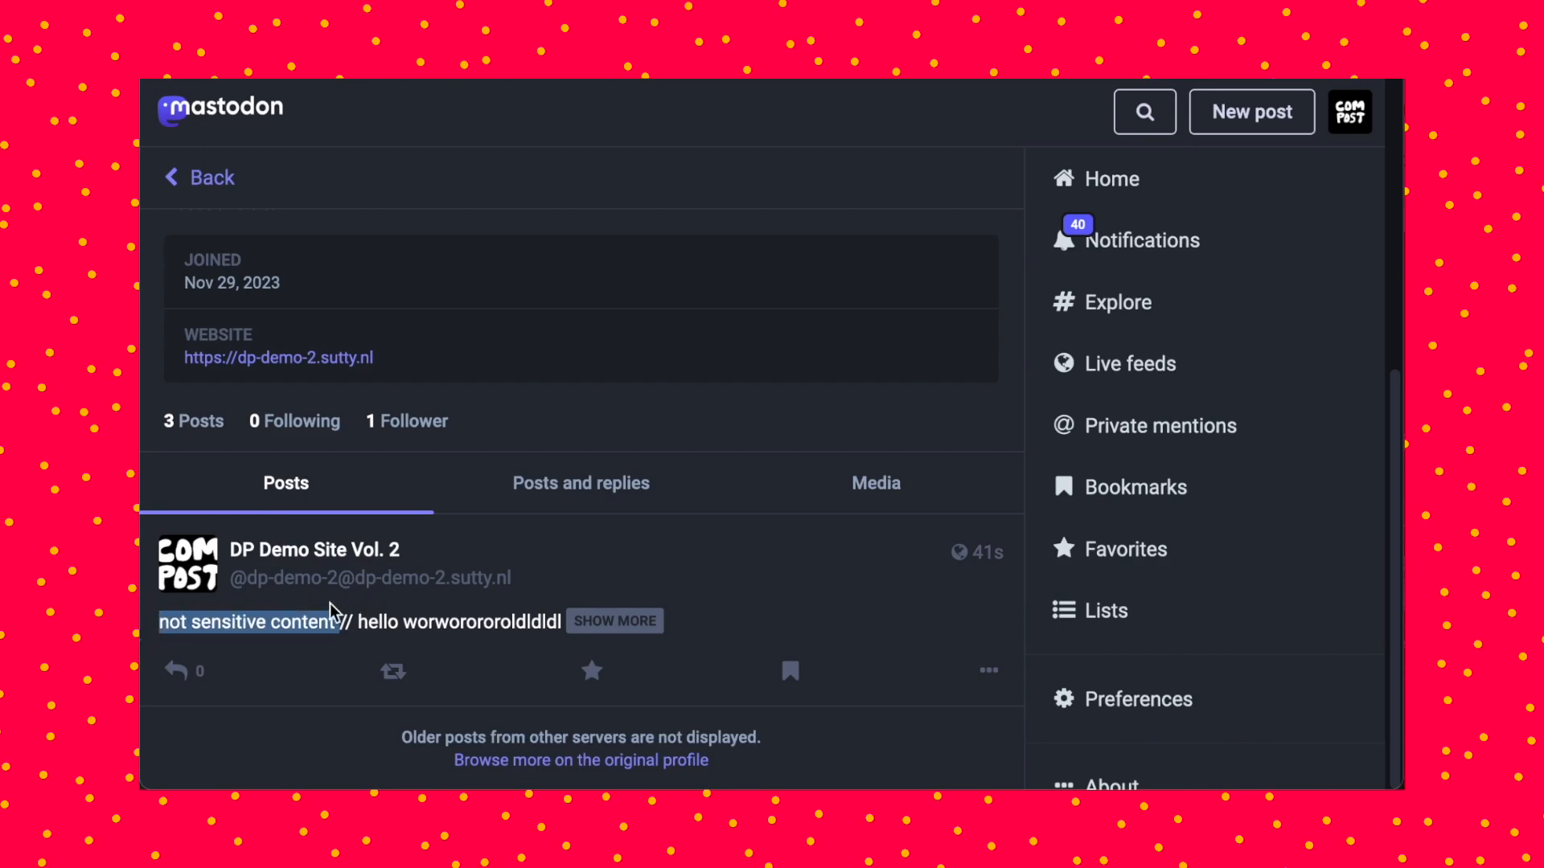
- Open the newest post and reveal the text behind its content warning, checking the title and the body
click(439, 629)
drag(411, 326, 702, 330)
click(728, 327)
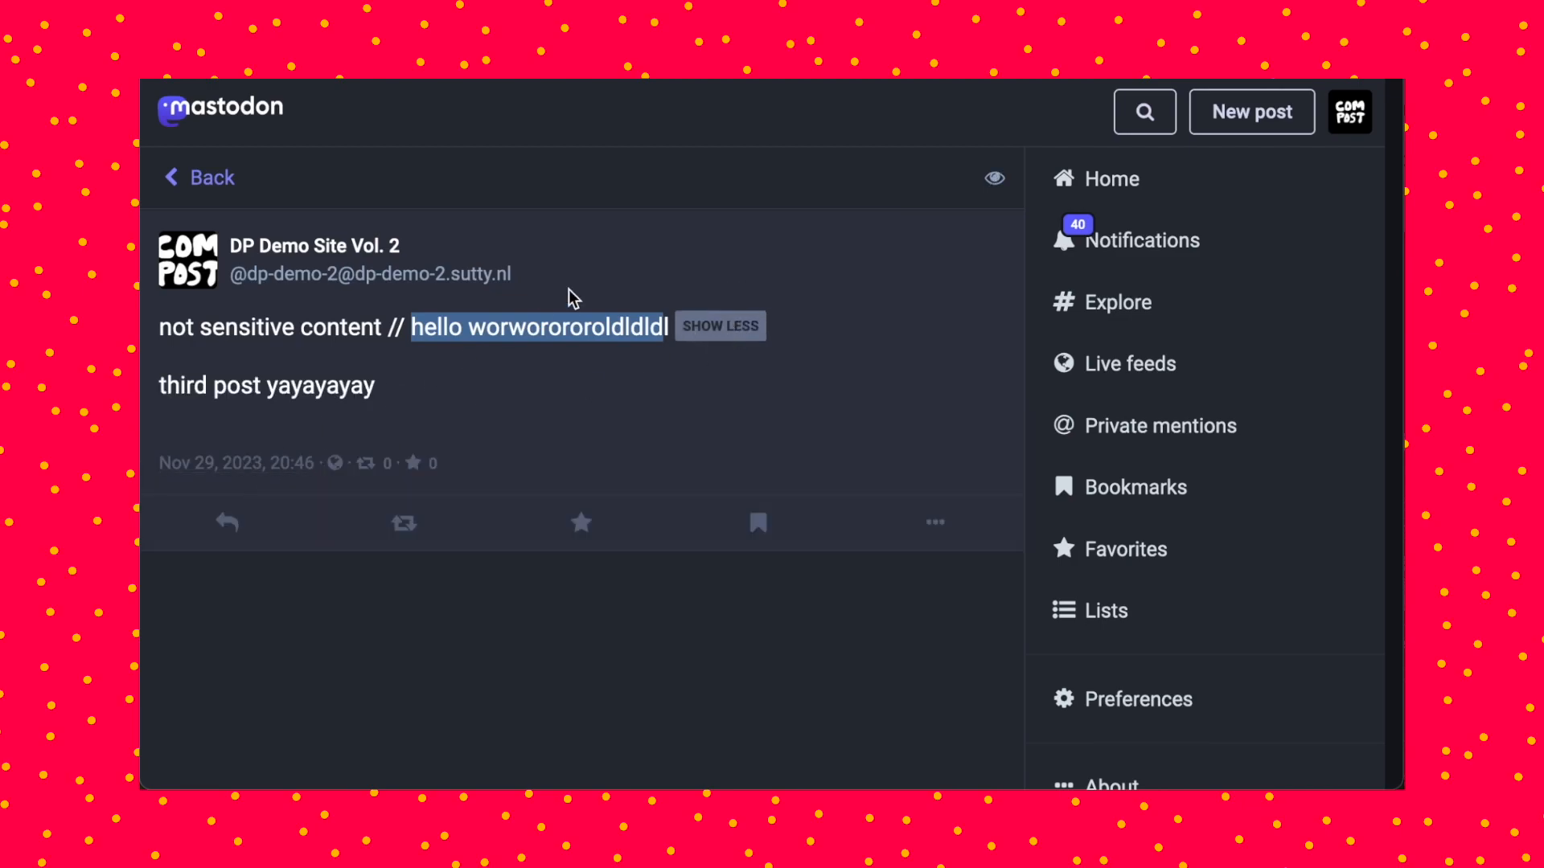
click(496, 329)
click(740, 329)
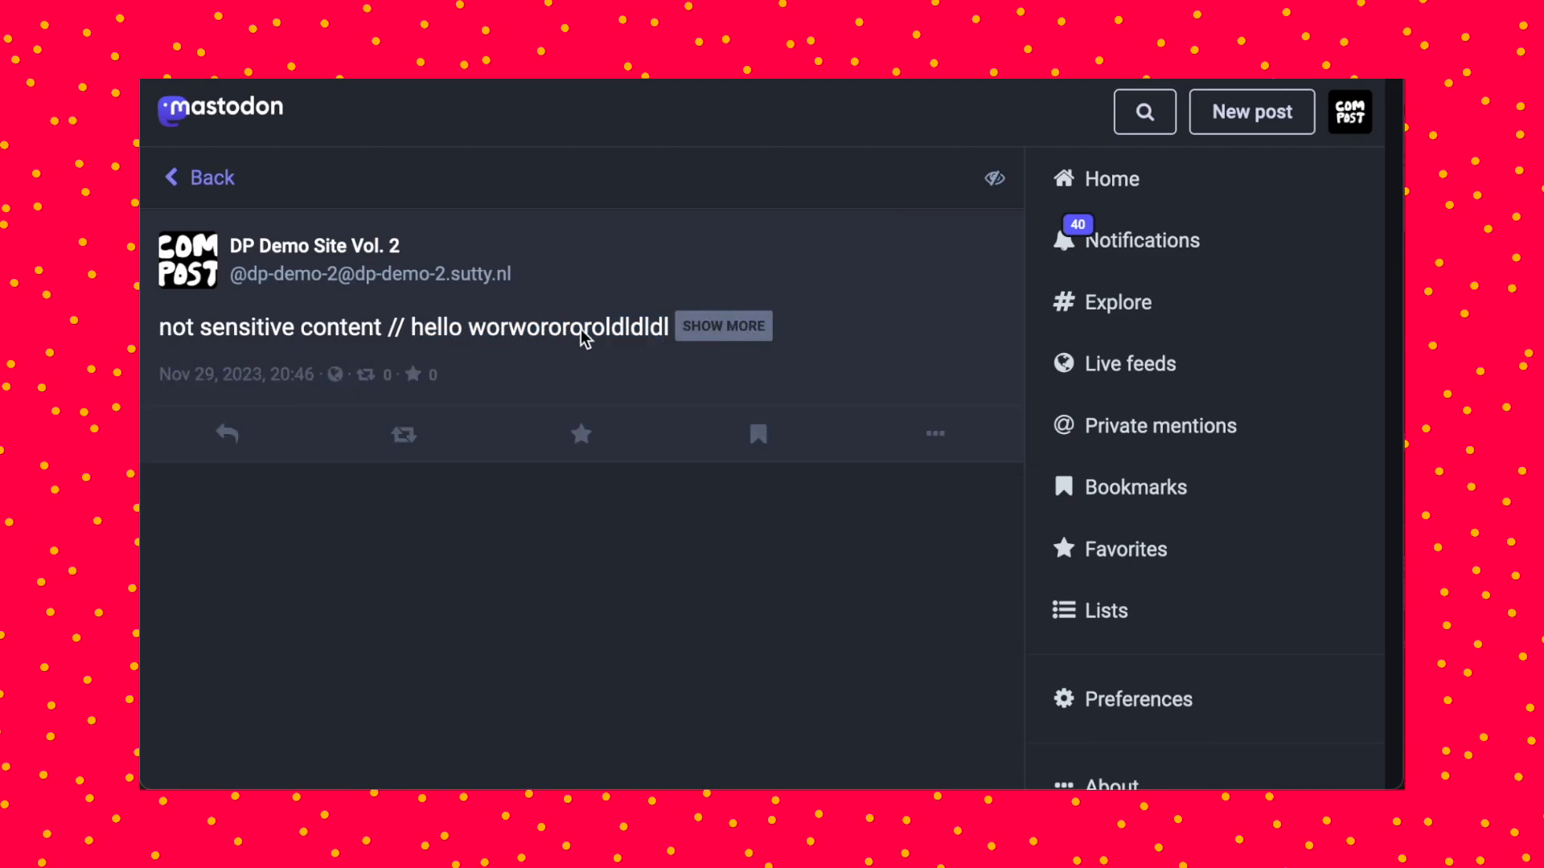
click(748, 325)
drag(447, 402, 144, 386)
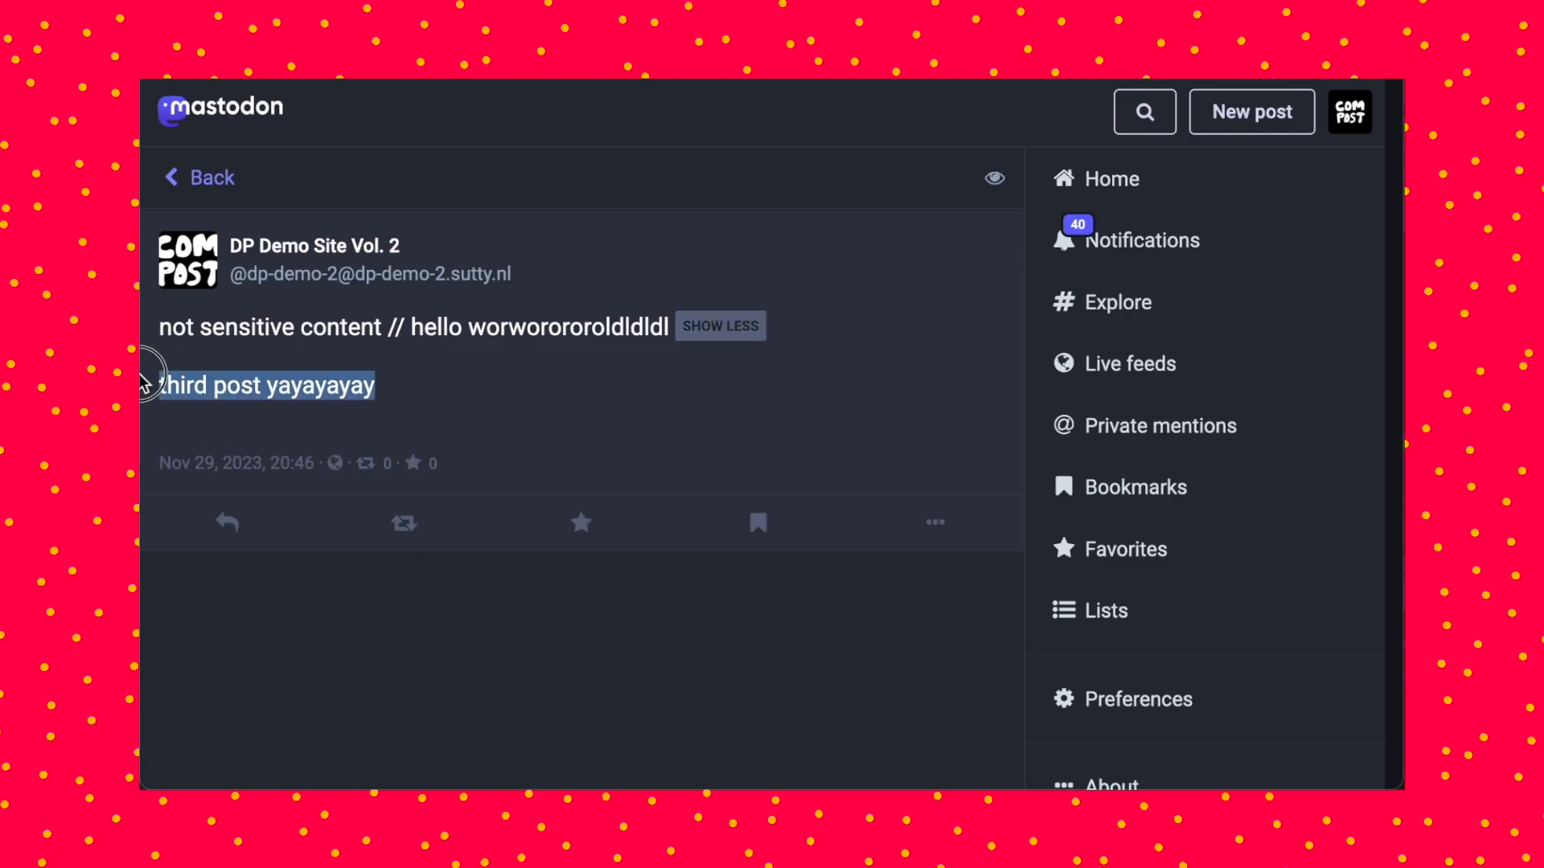
click(541, 393)
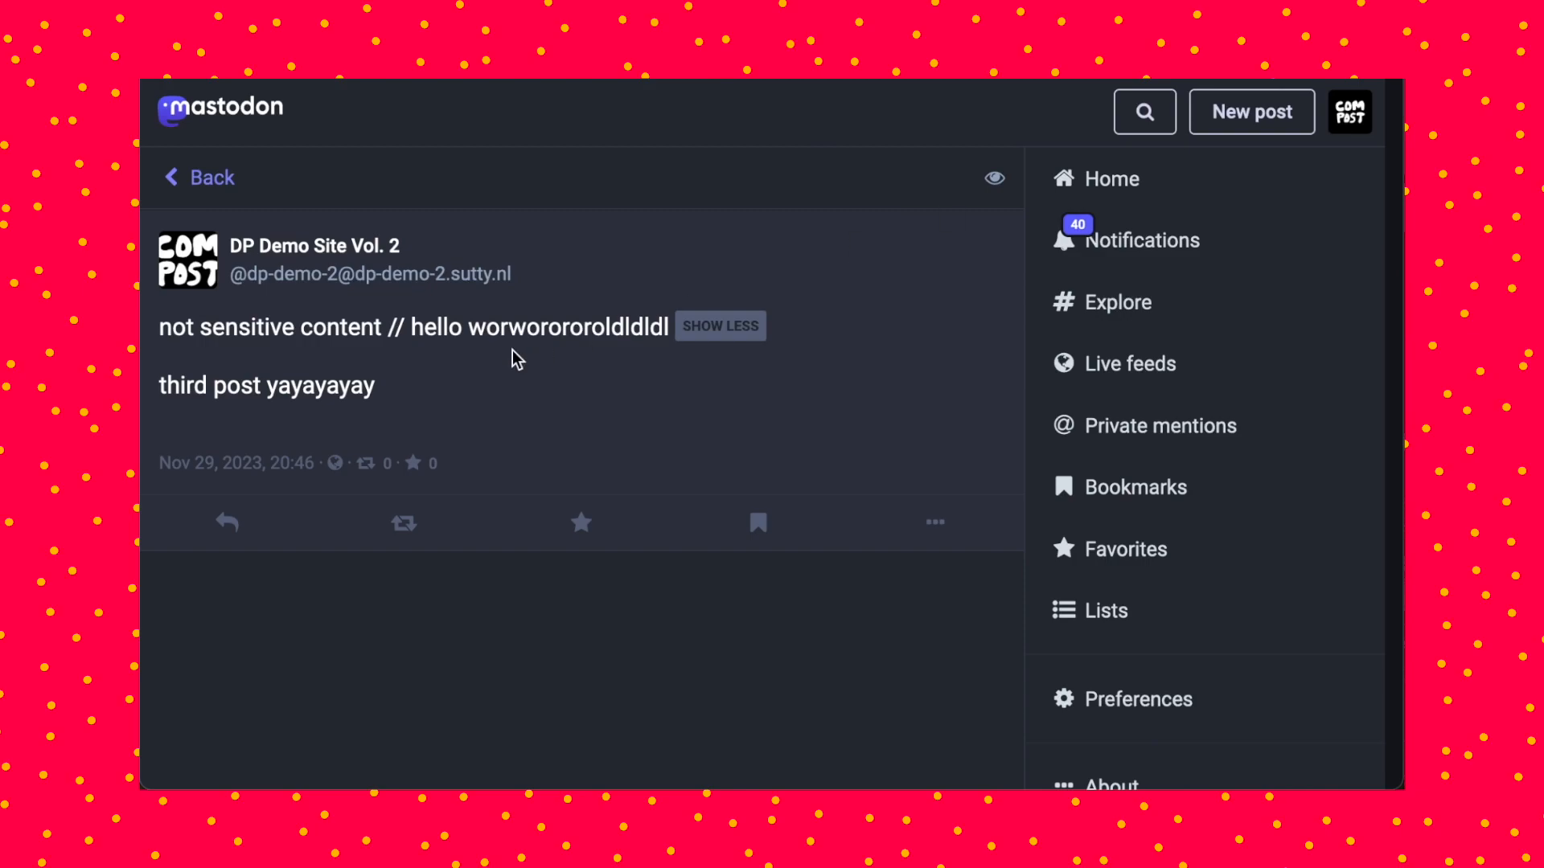
- Return to the DP Demo Site Vol. 2 profile and highlight its Fediverse address
click(221, 175)
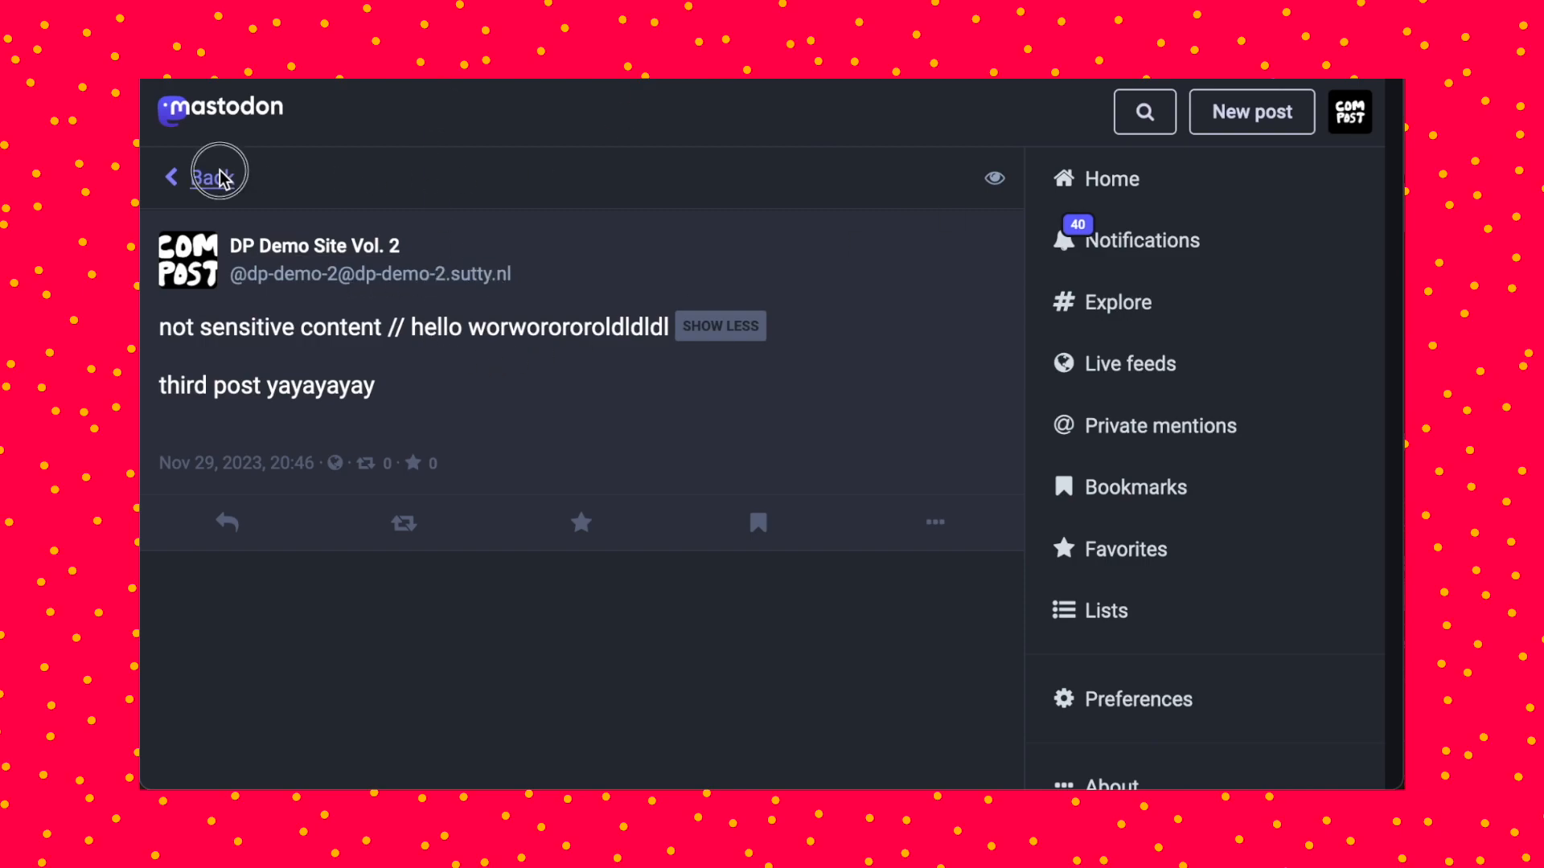
scroll(738, 366, up, 5)
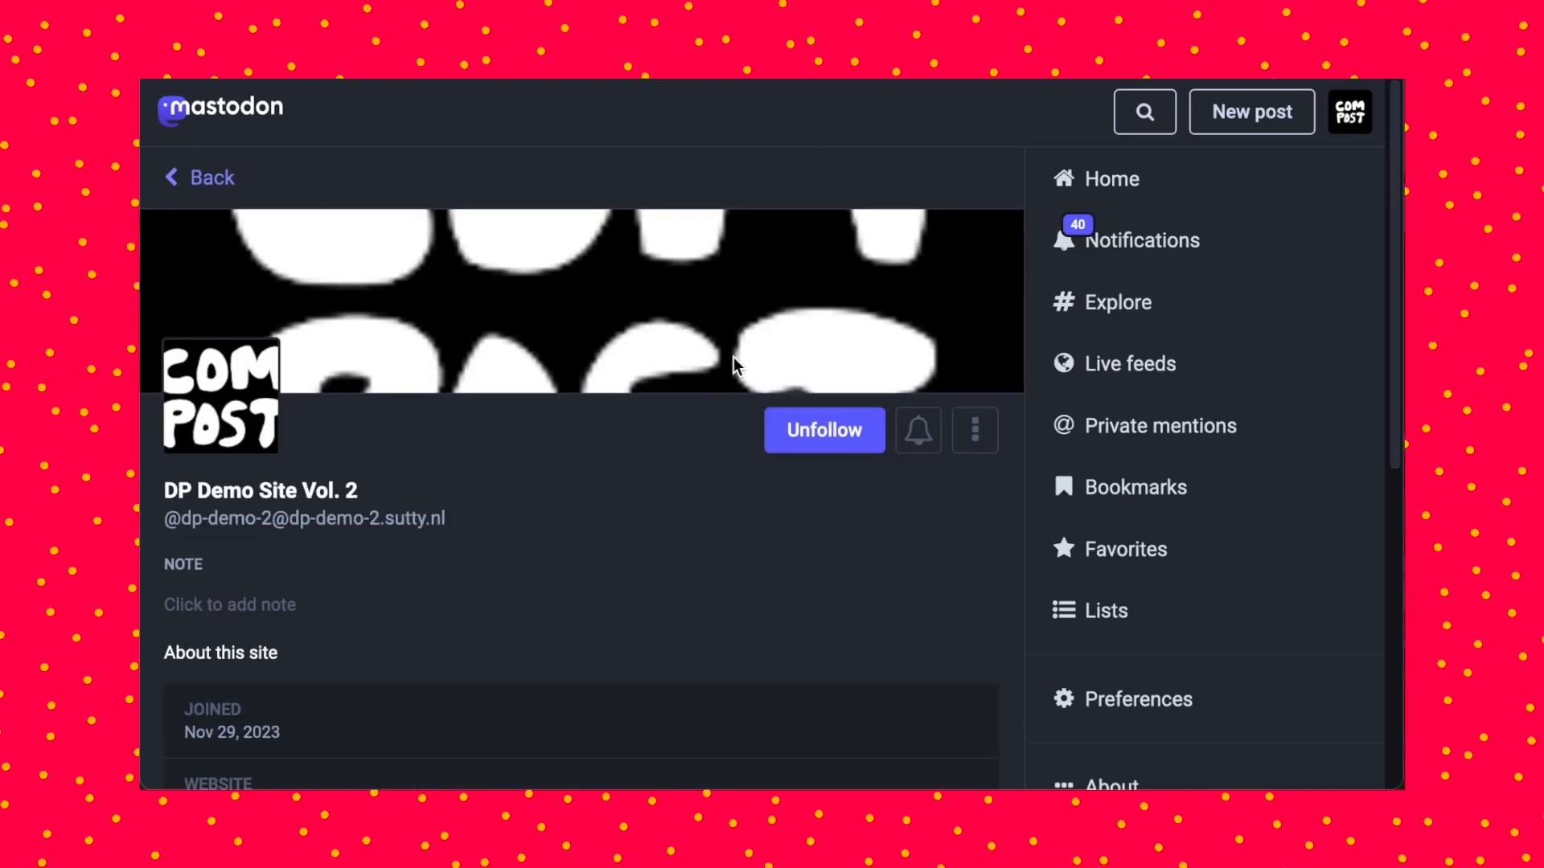
drag(471, 533, 172, 523)
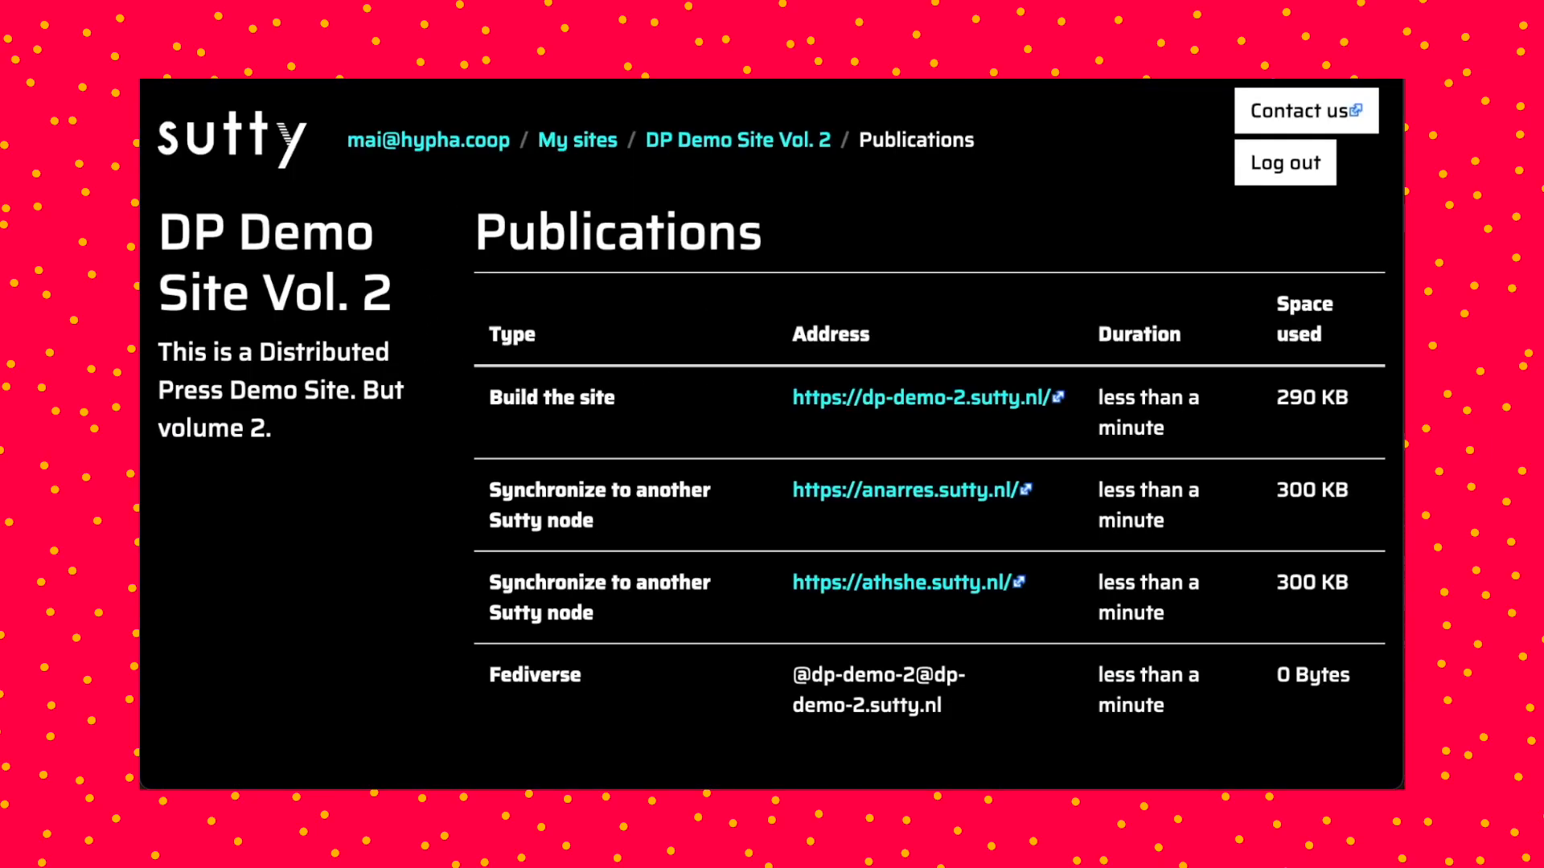
- Return to the DP Demo Site Vol. 2 overview, start a new post and activate its In reply to field
click(748, 143)
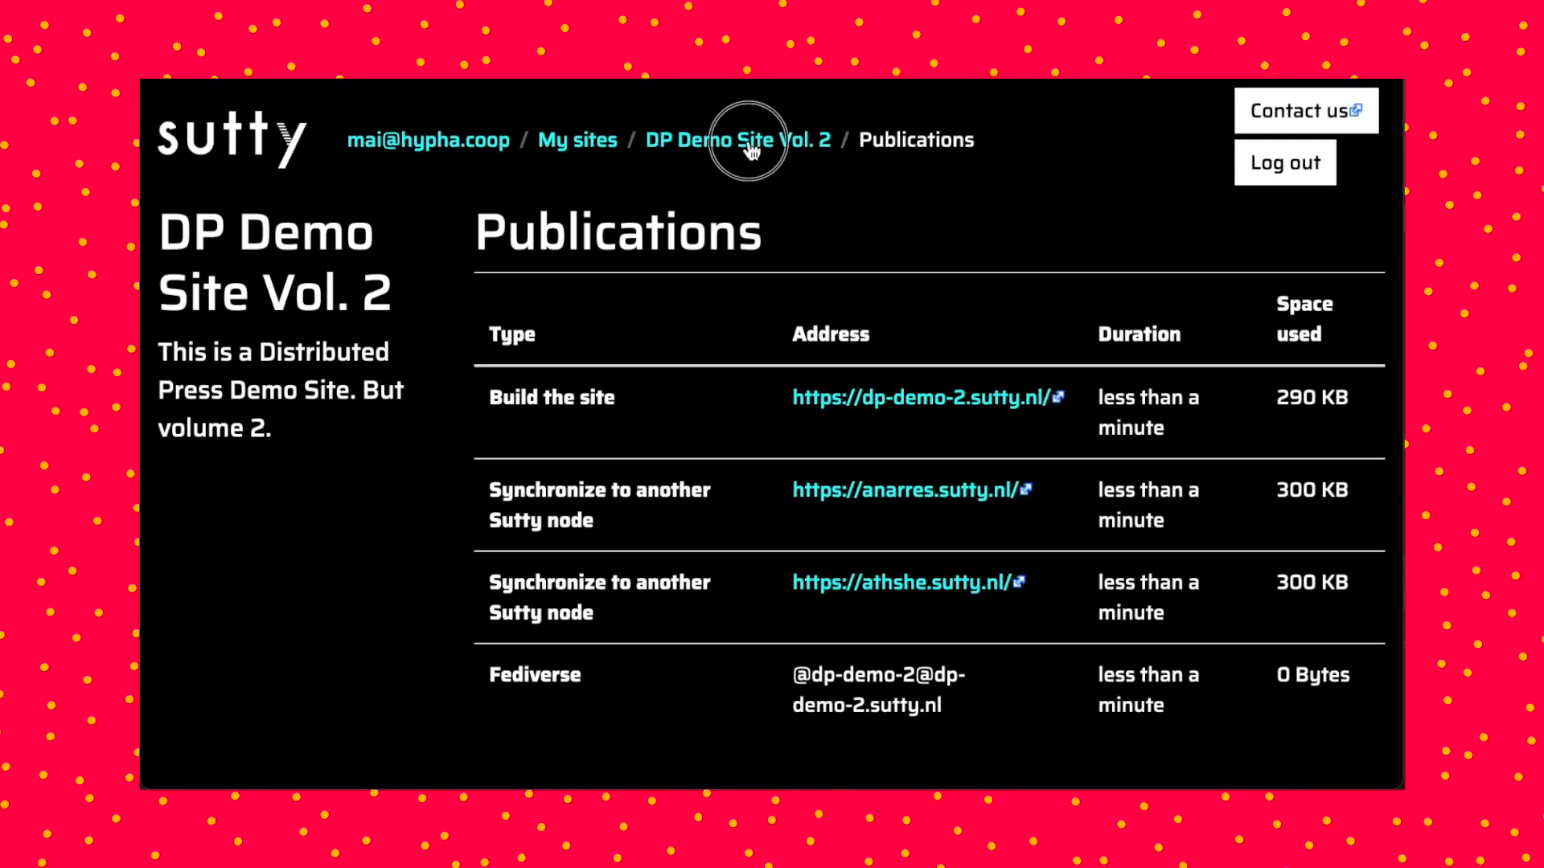
scroll(448, 413, down, 5)
click(353, 563)
scroll(794, 422, down, 10)
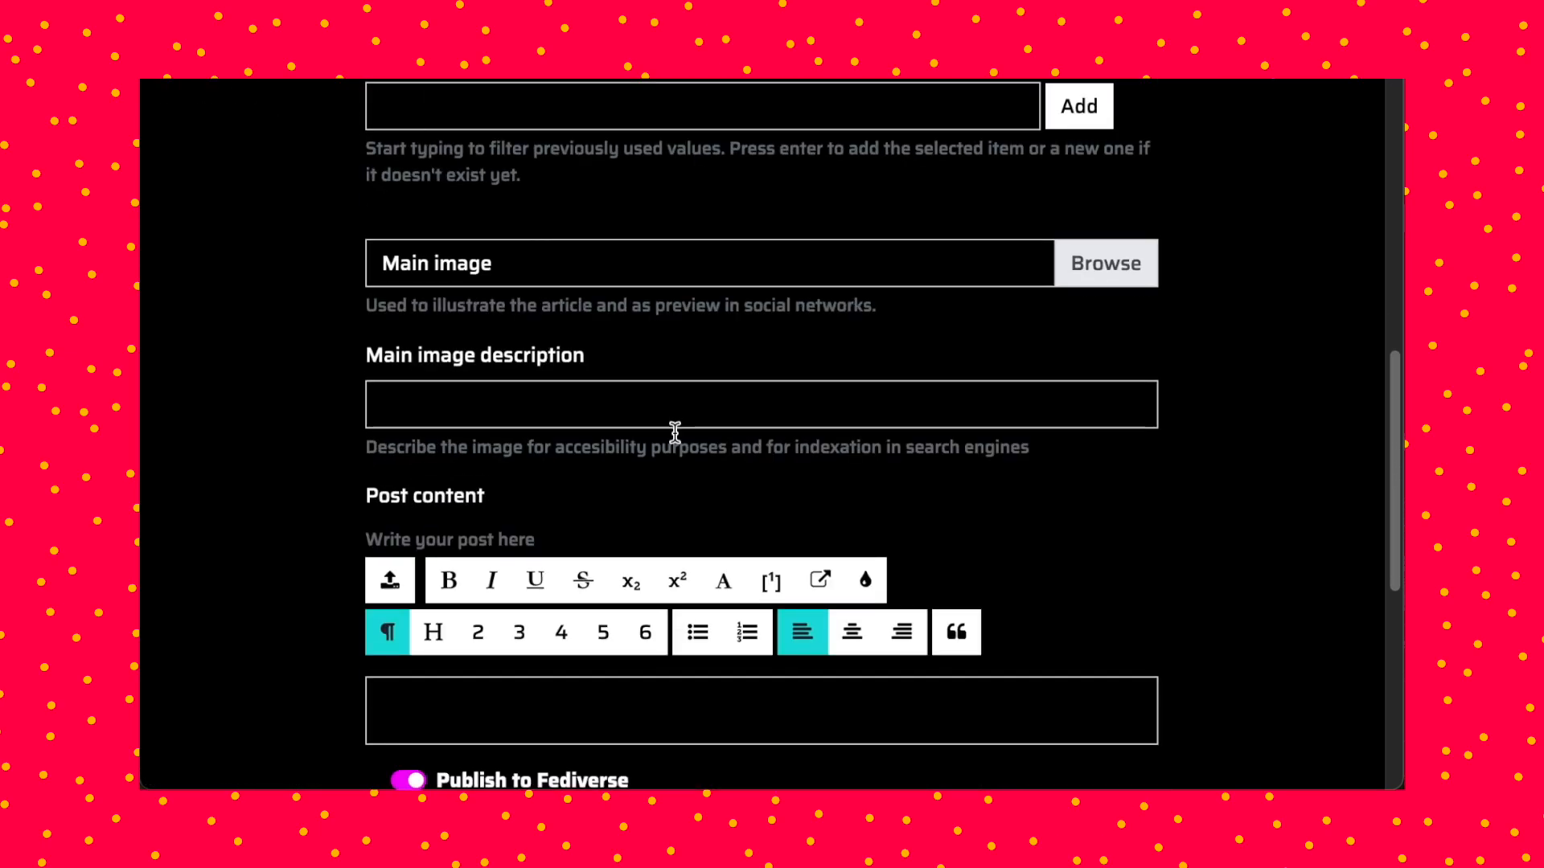
scroll(619, 475, down, 5)
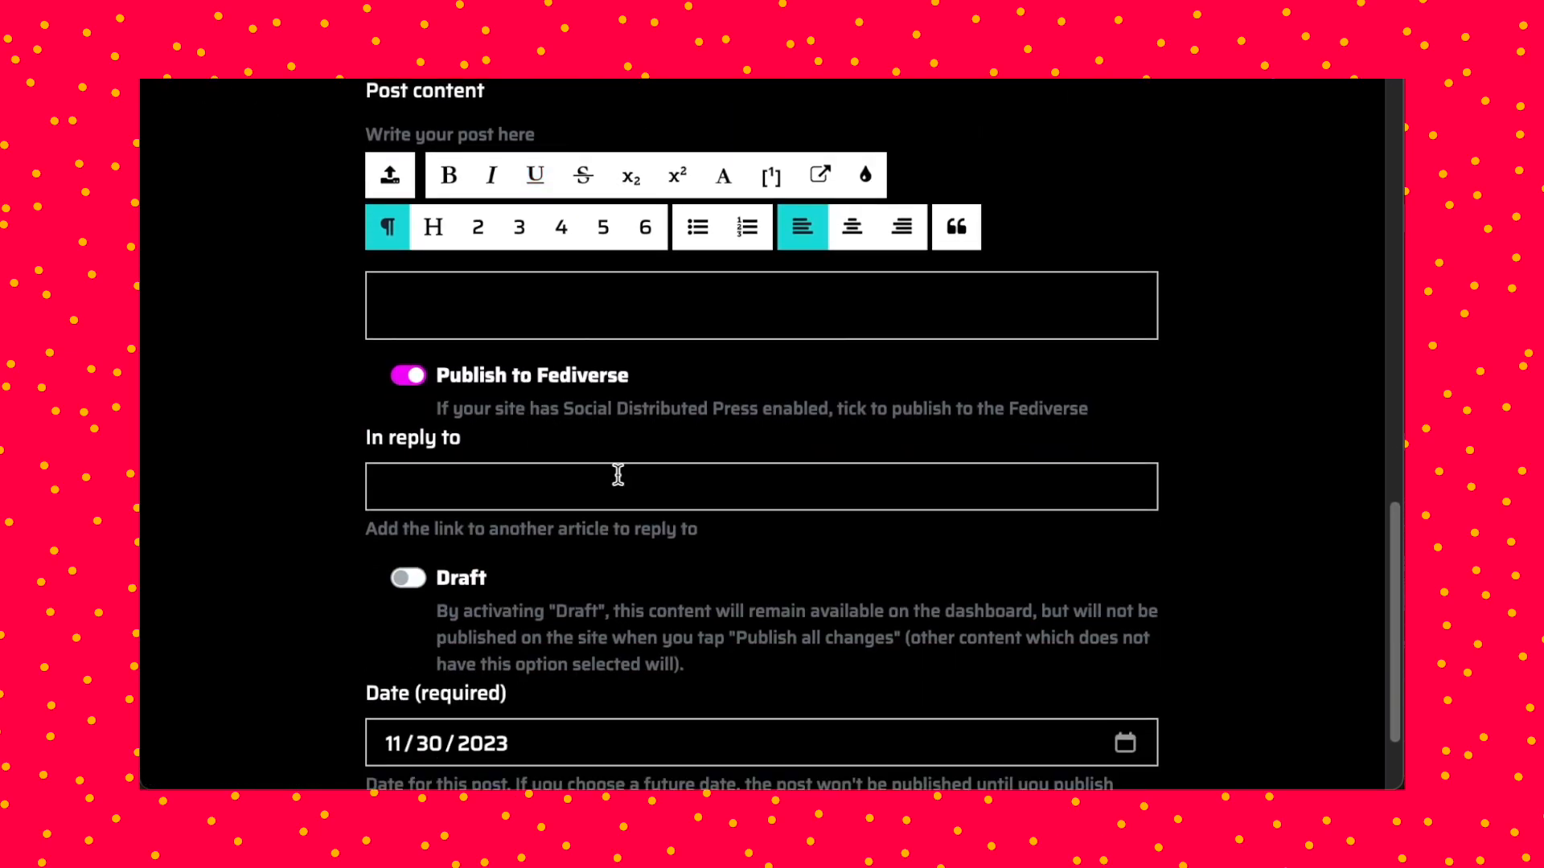
click(599, 490)
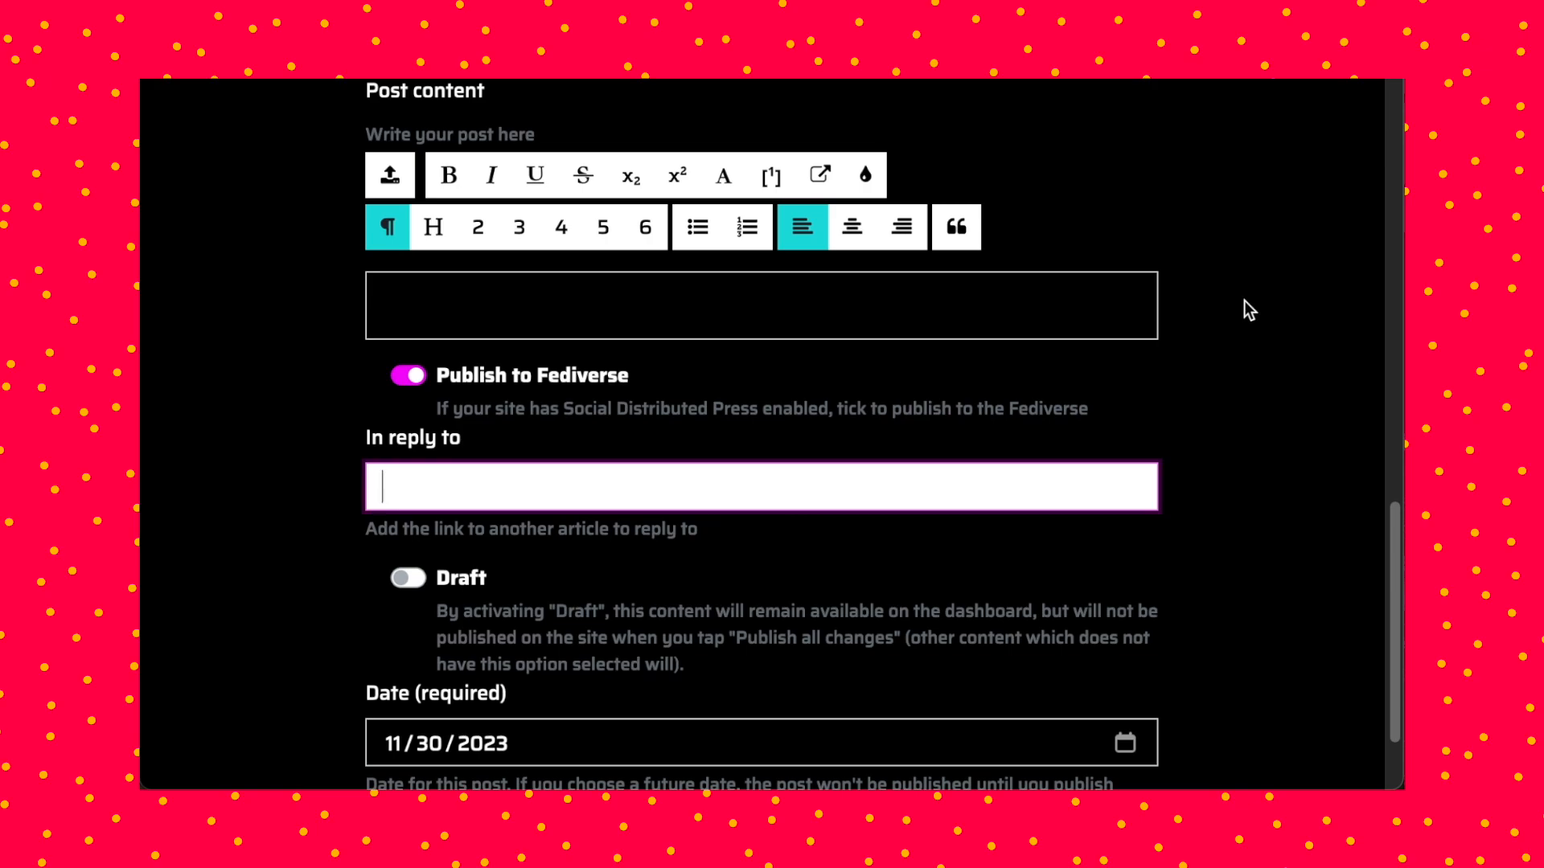
- Switch to Mastodon to view the newest post on the DP Demo Site Vol. 2 profile, and return to the new post form in Sutty
click(917, 74)
scroll(513, 461, down, 6)
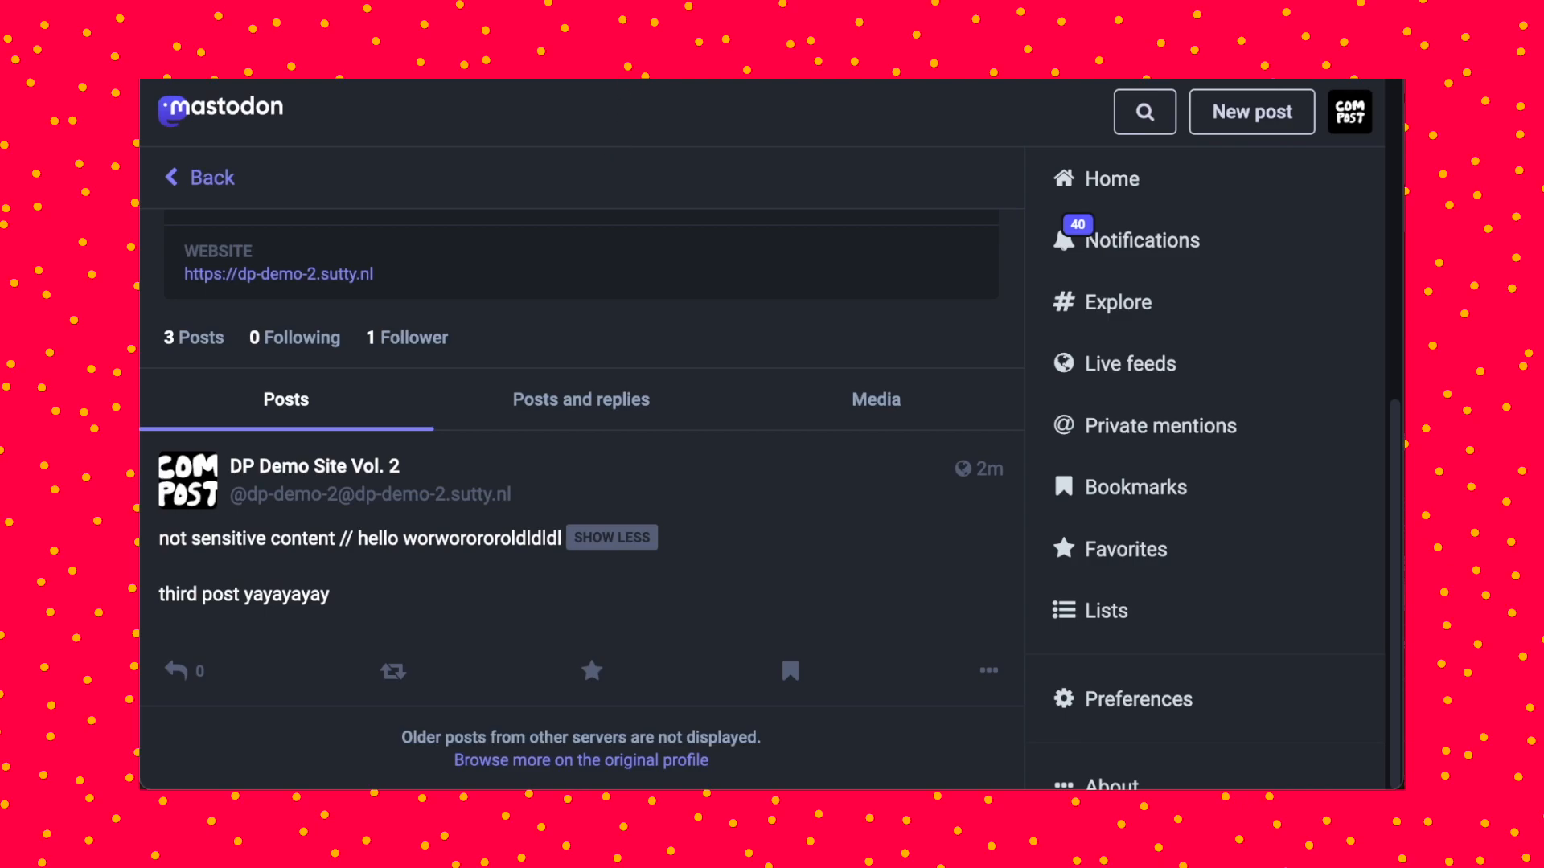
click(1190, 74)
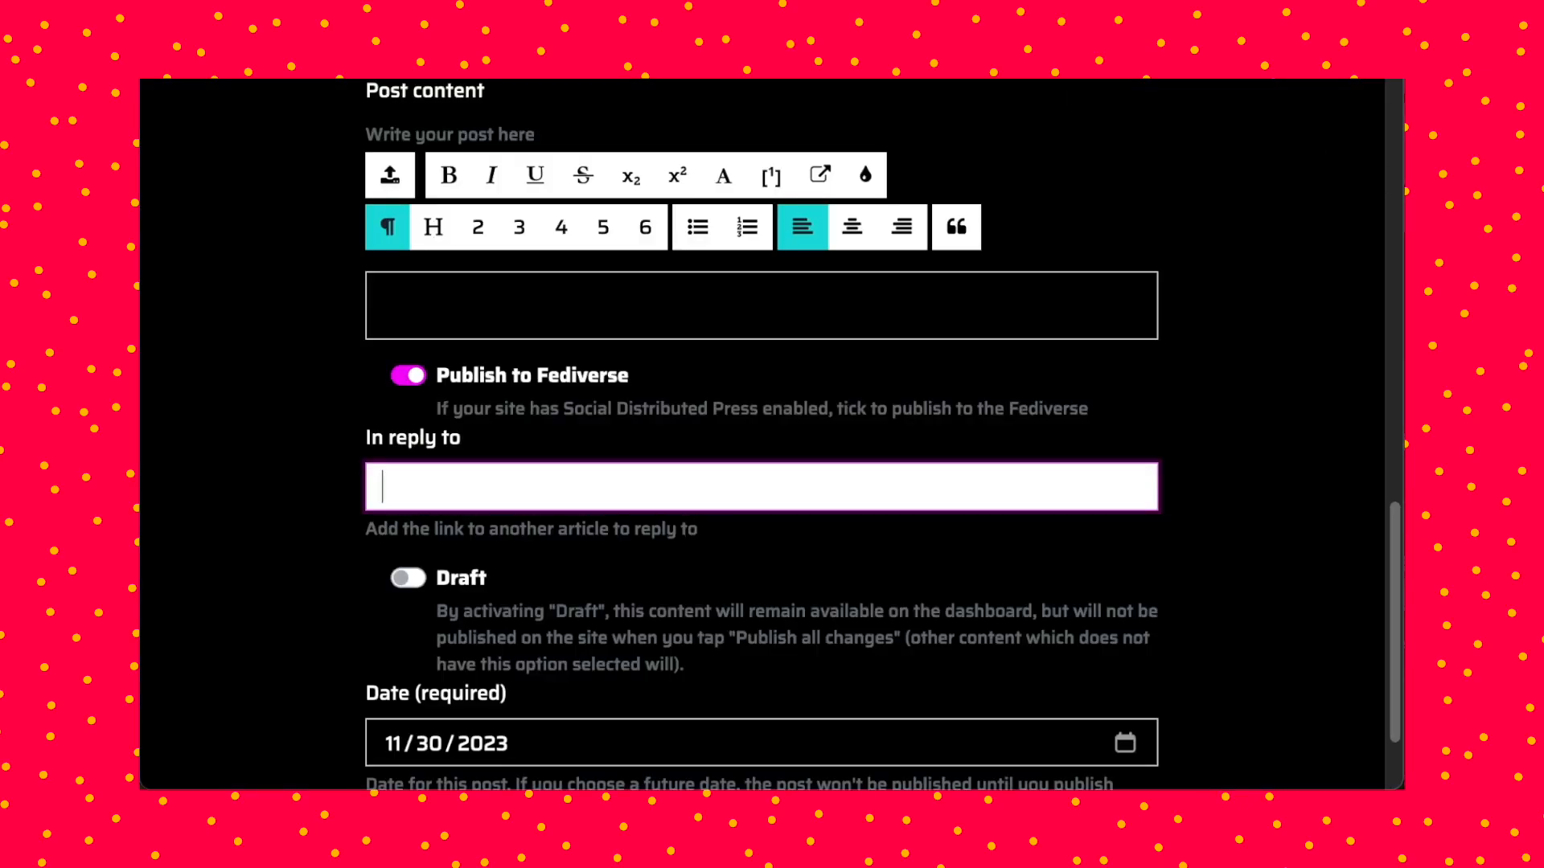
scroll(1246, 274, down, 1)
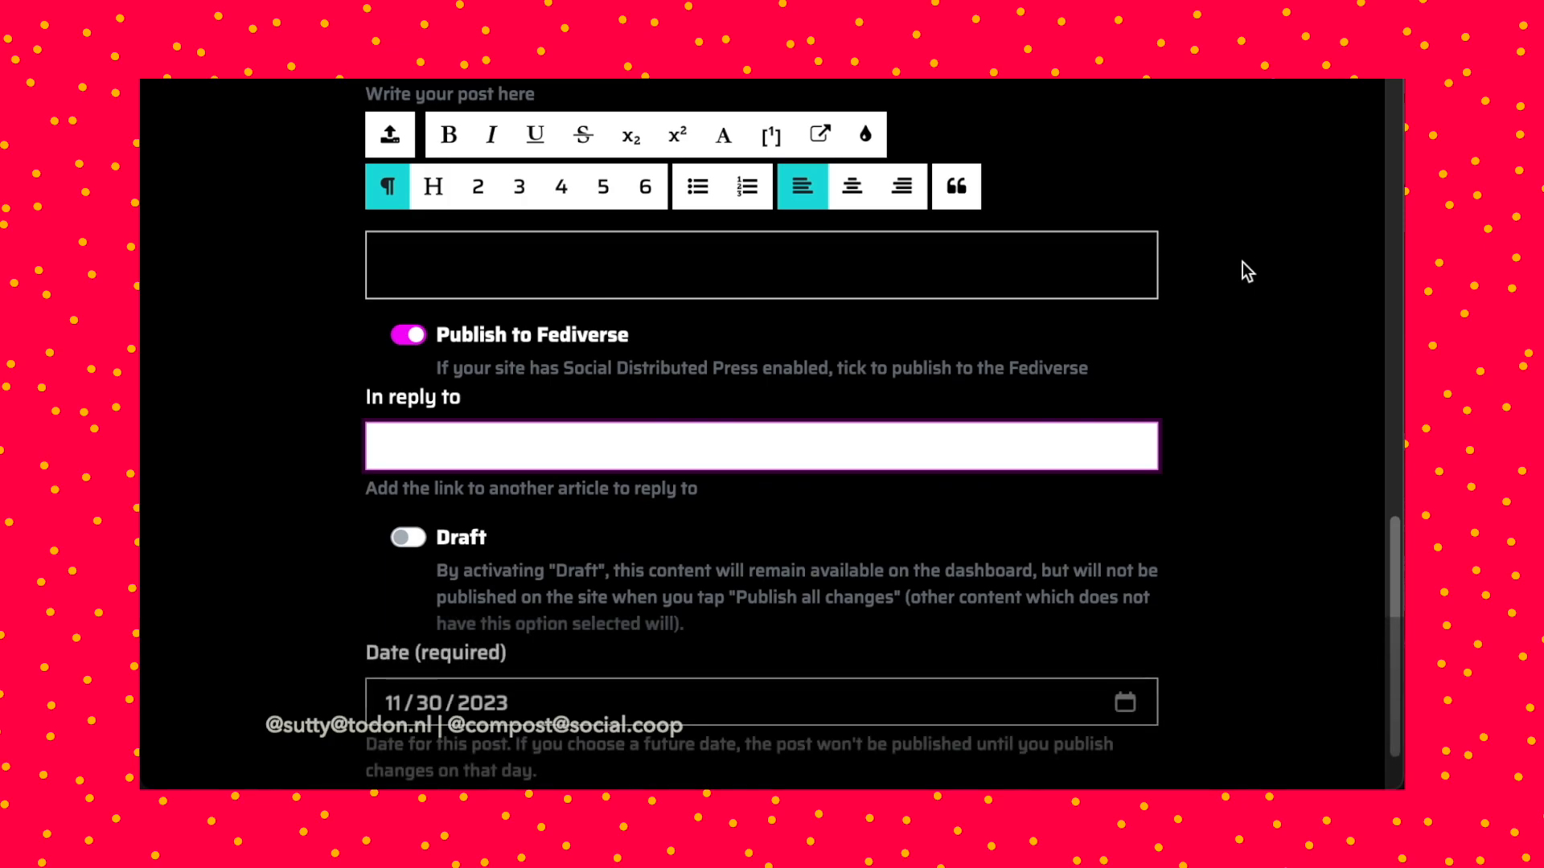
scroll(1243, 263, down, 1)
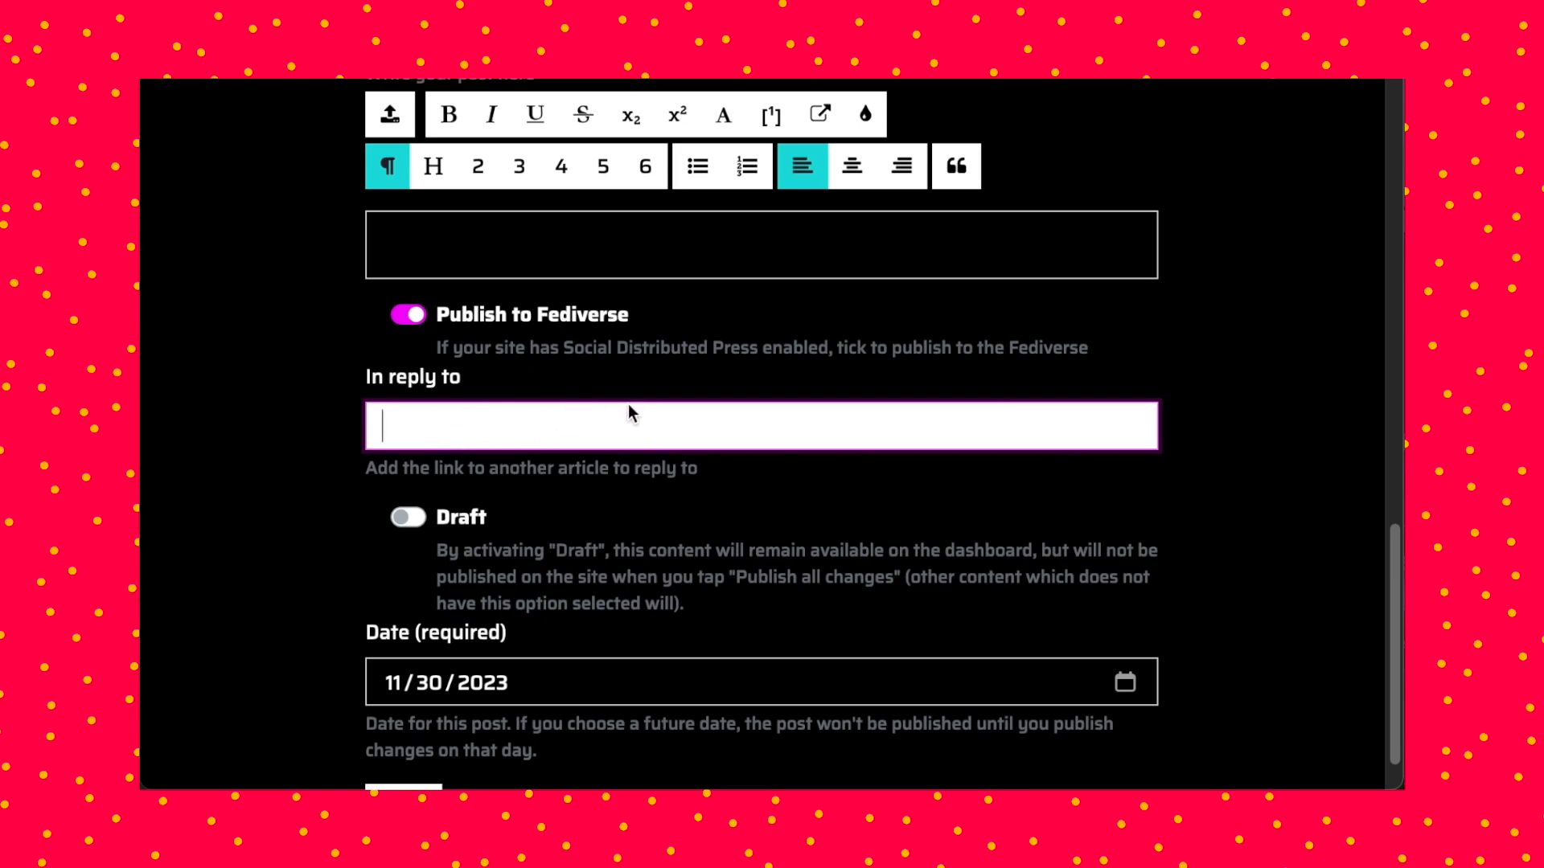
scroll(1244, 168, down, 1)
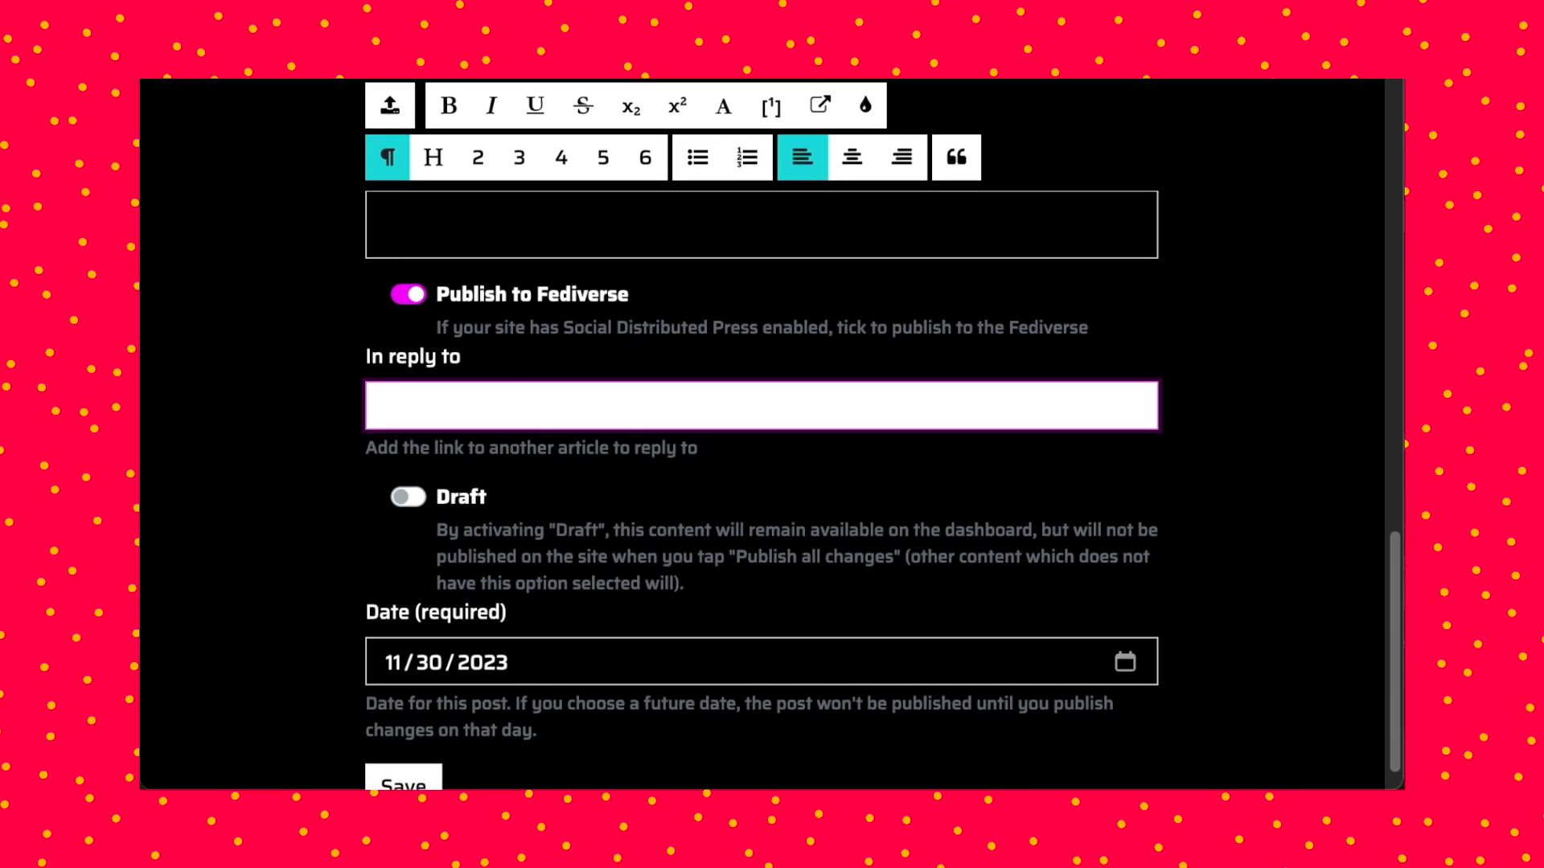